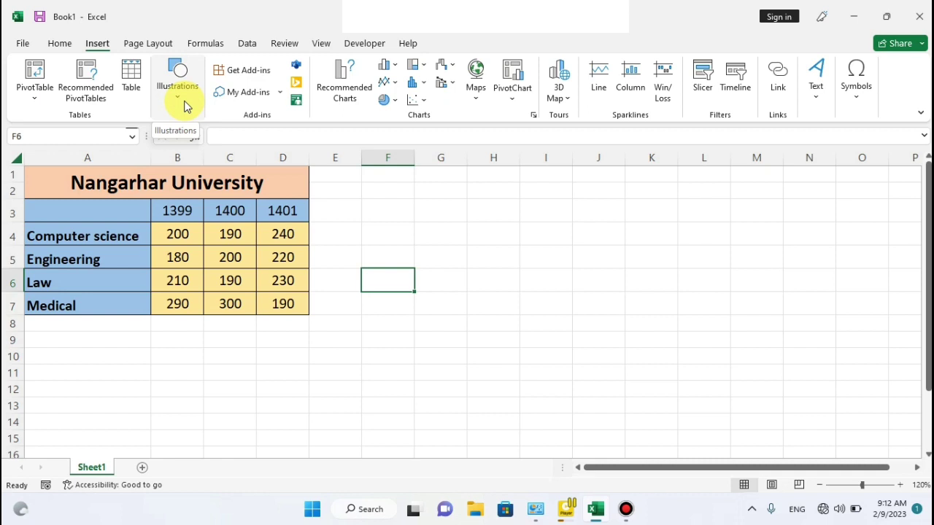
- Examine the table's department names in A4:A7, the year headings in row 3 and each year's values
left_click(353, 212)
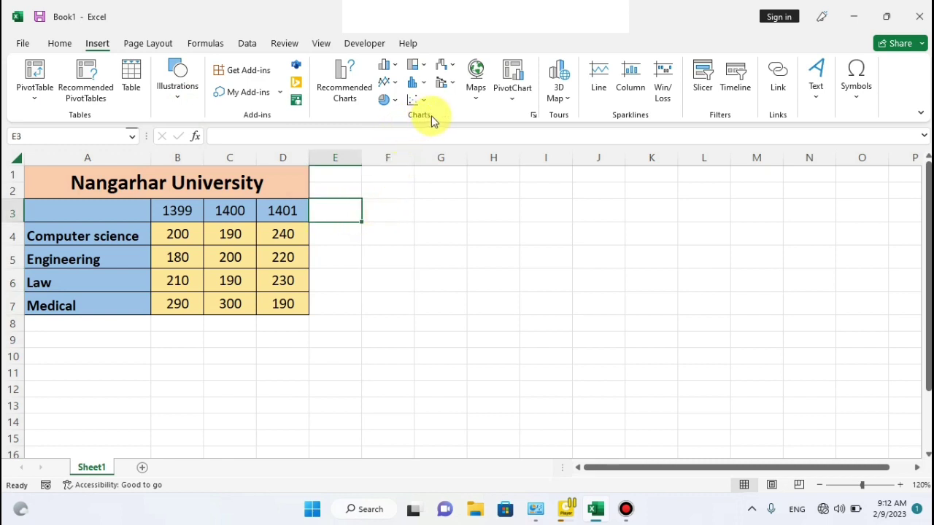
left_click(229, 235)
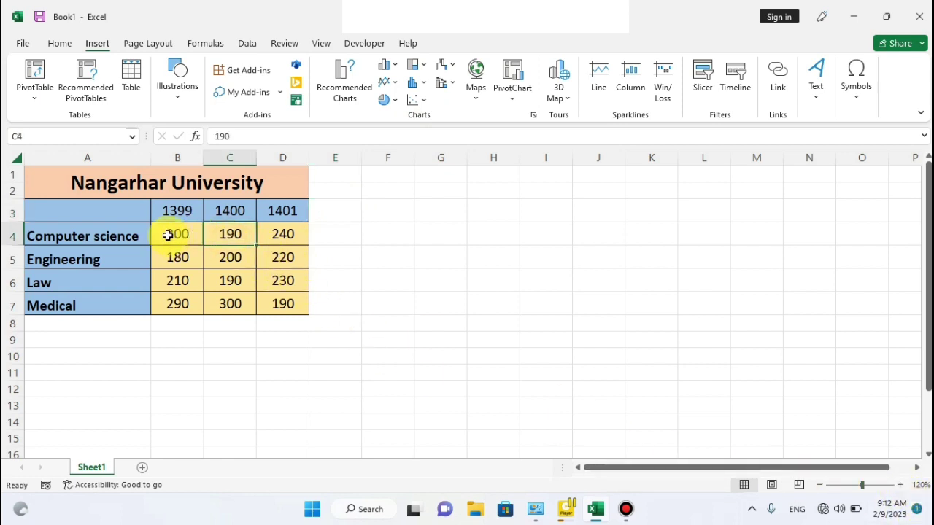
left_click_drag(129, 236, 129, 295)
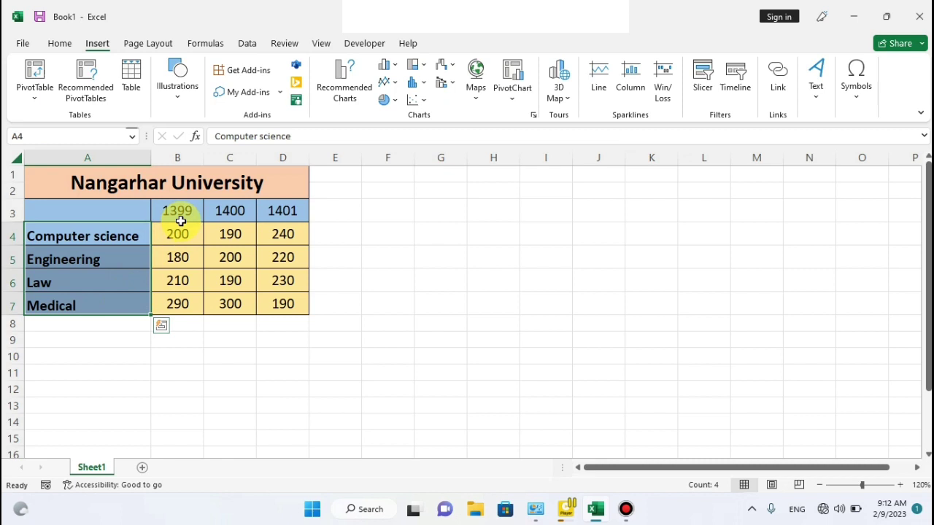
left_click_drag(181, 216, 284, 211)
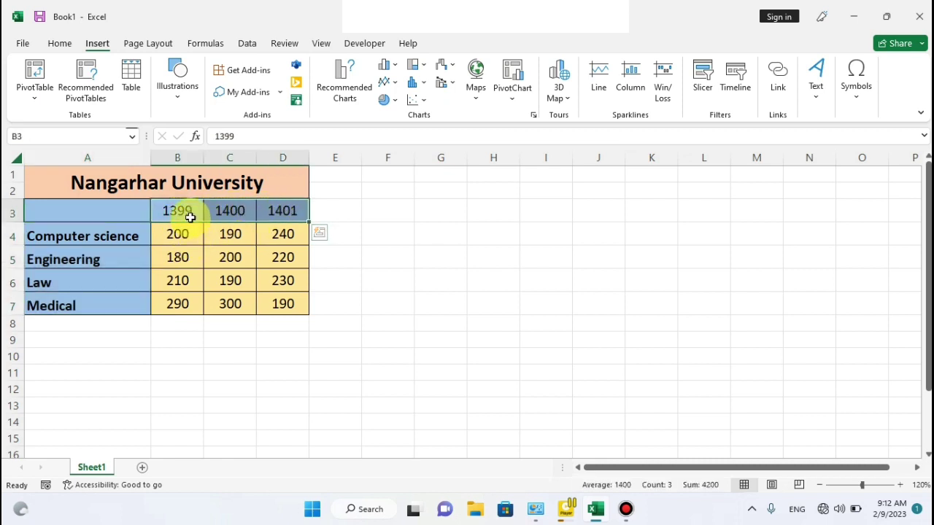
left_click_drag(196, 235, 194, 301)
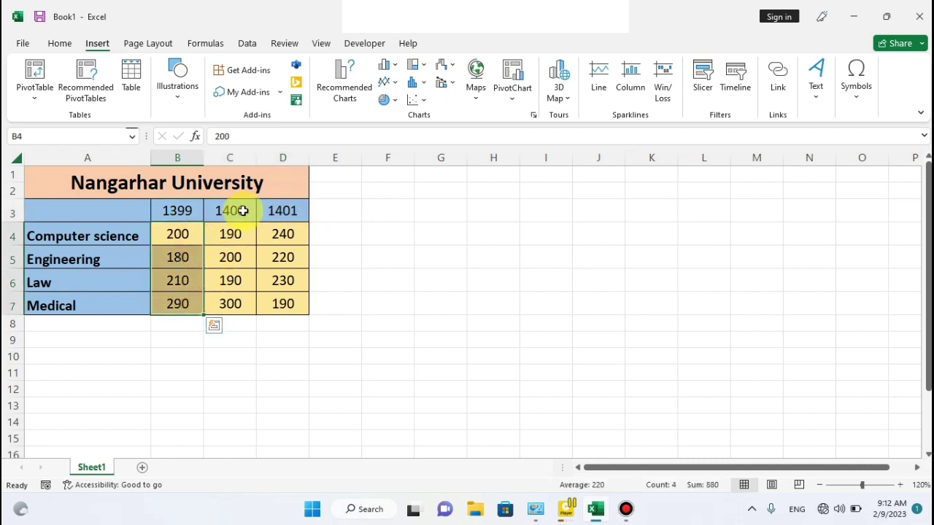
left_click_drag(235, 237, 236, 298)
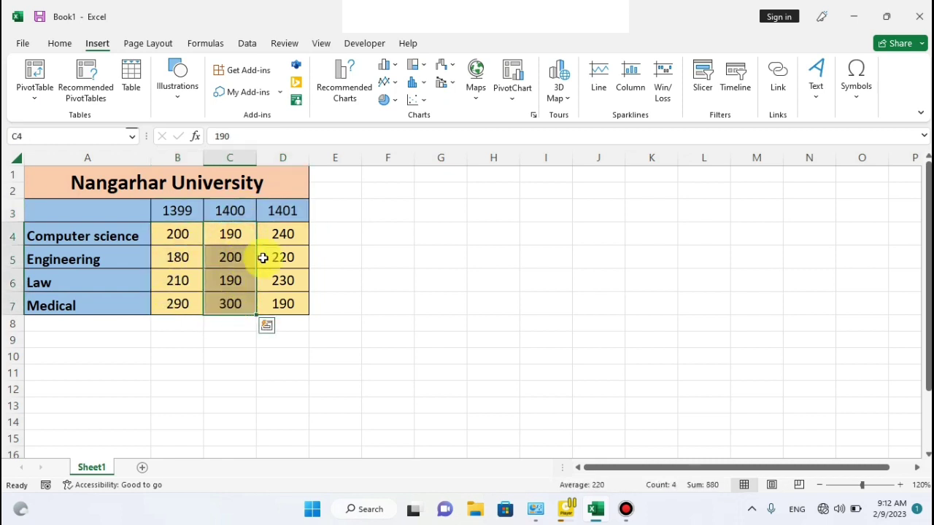
left_click(296, 215)
left_click_drag(283, 234, 277, 304)
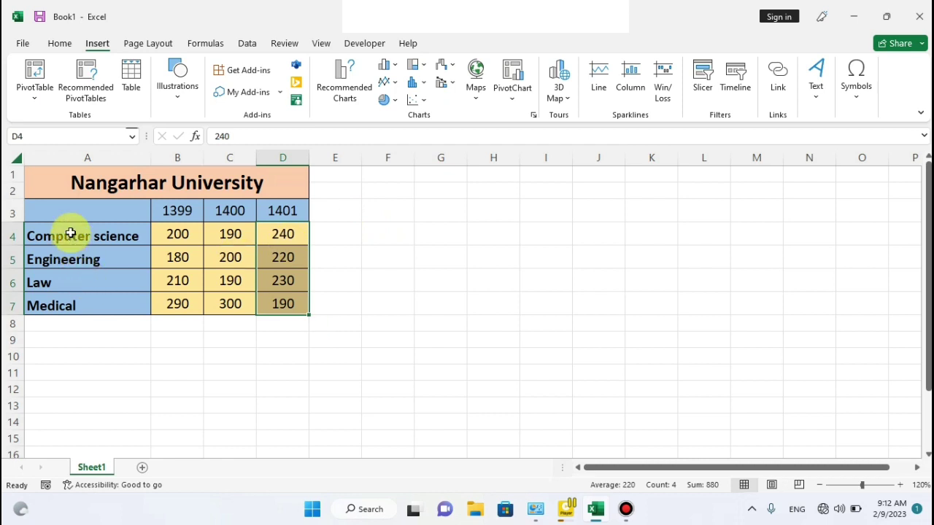
- Select the range A3:D7 and preview its recommended charts, including clustered column and scatter, without inserting any
left_click_drag(76, 209, 276, 294)
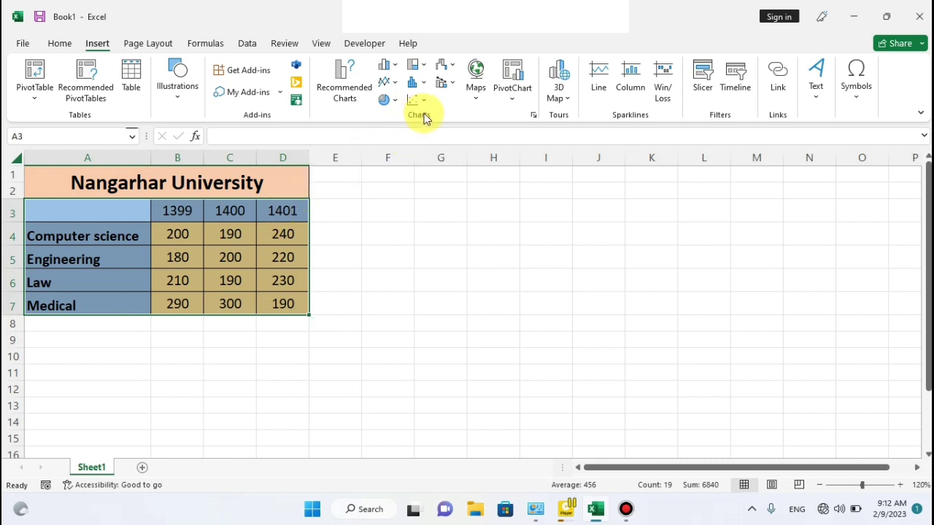
left_click(350, 94)
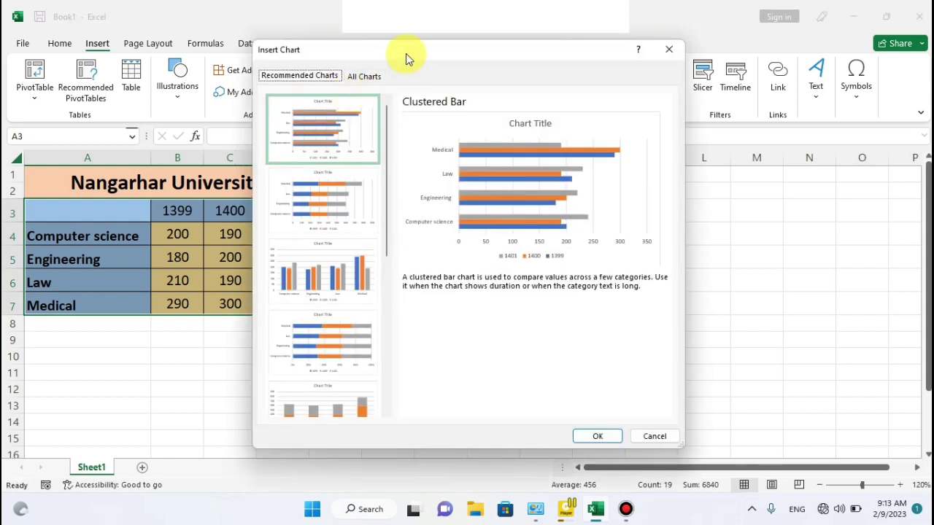
left_click_drag(407, 53, 507, 73)
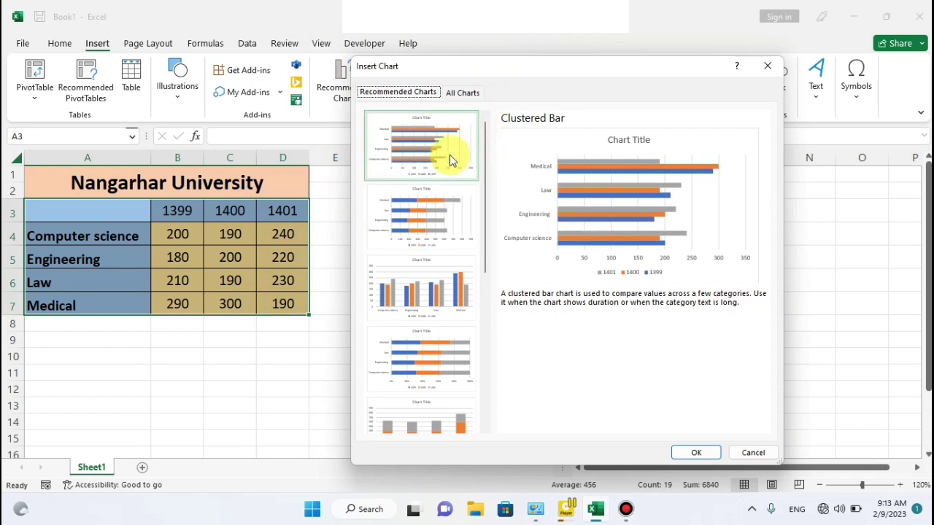
left_click(459, 204)
left_click(456, 295)
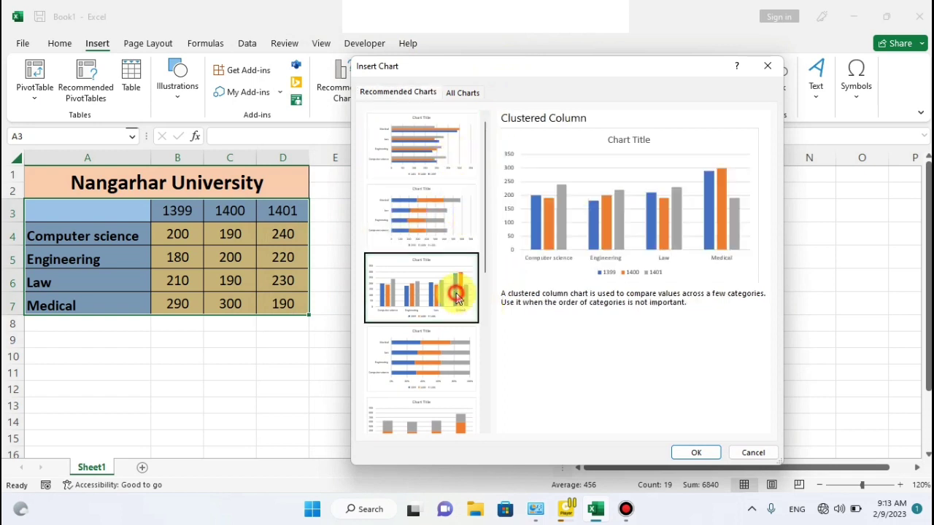
left_click_drag(485, 251, 487, 309)
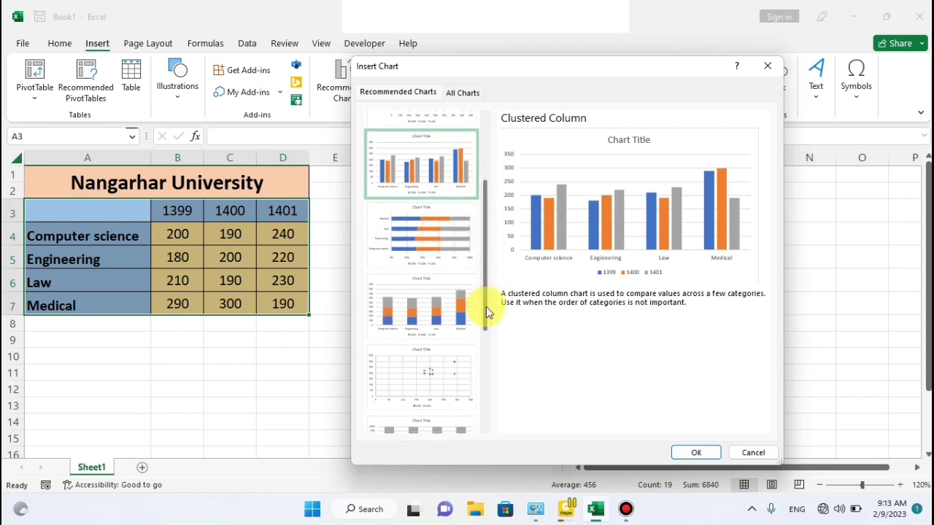
left_click(427, 244)
left_click(438, 307)
left_click_drag(485, 290, 485, 310)
left_click(438, 333)
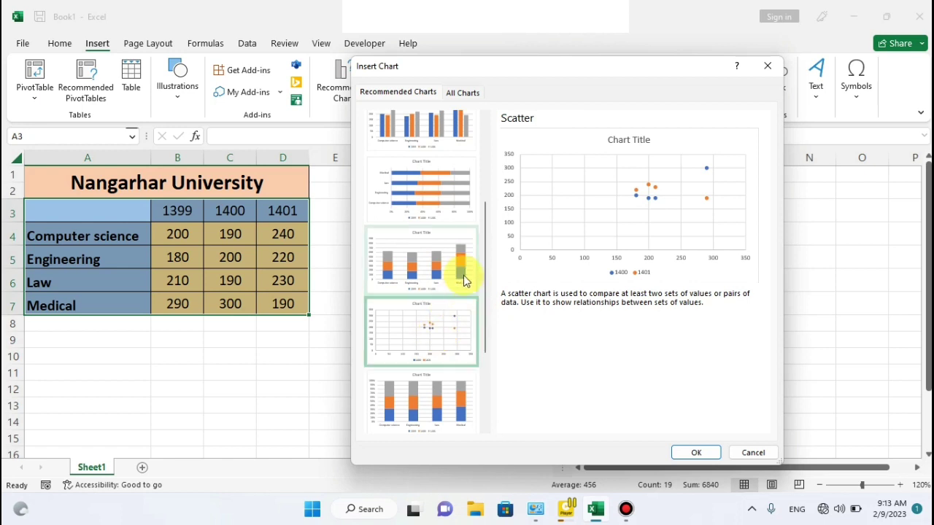
left_click_drag(484, 250, 494, 287)
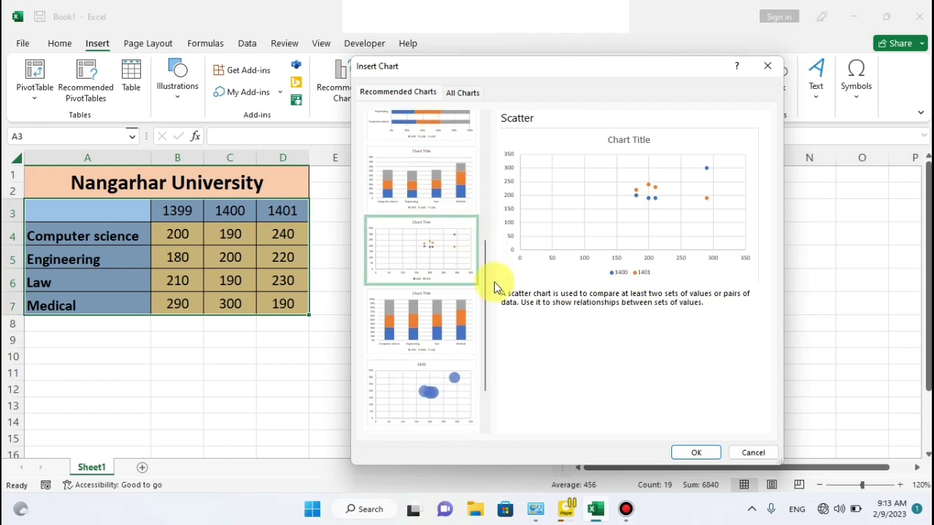
left_click(764, 66)
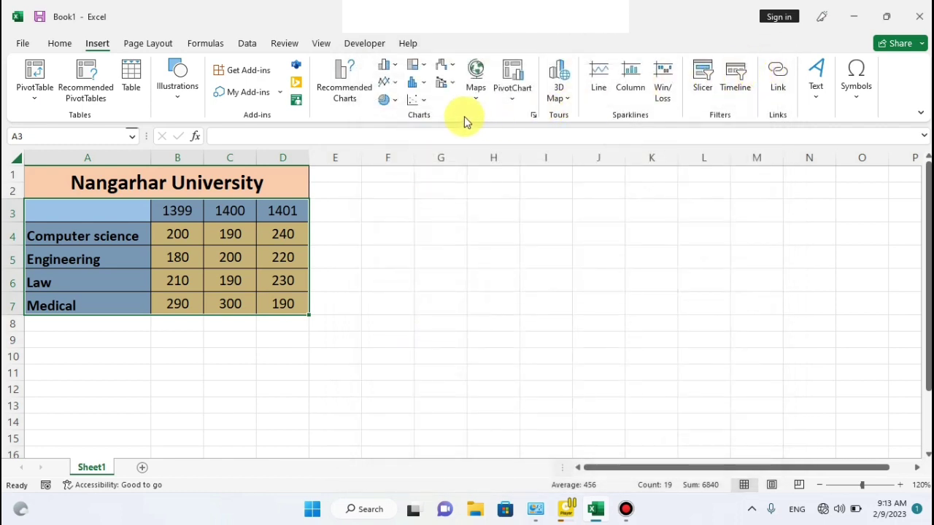
- Insert a 2-D clustered column chart from A3:D7 and move it clear of the table, over columns G to N
left_click(394, 68)
left_click(394, 69)
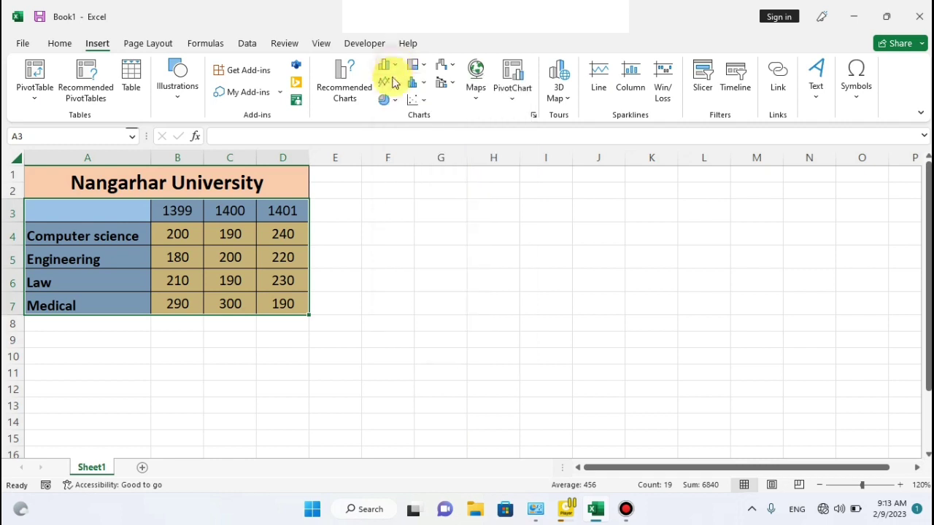
left_click(392, 82)
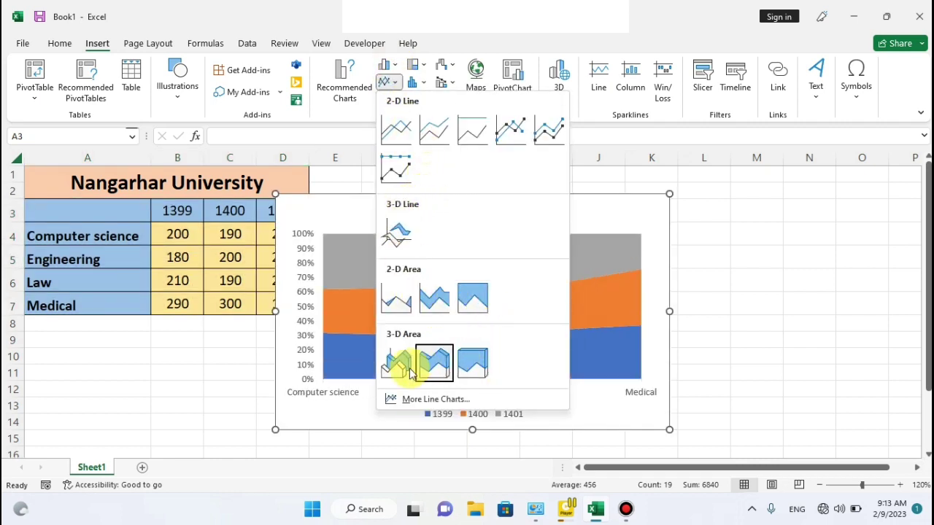
left_click(398, 69)
left_click(397, 69)
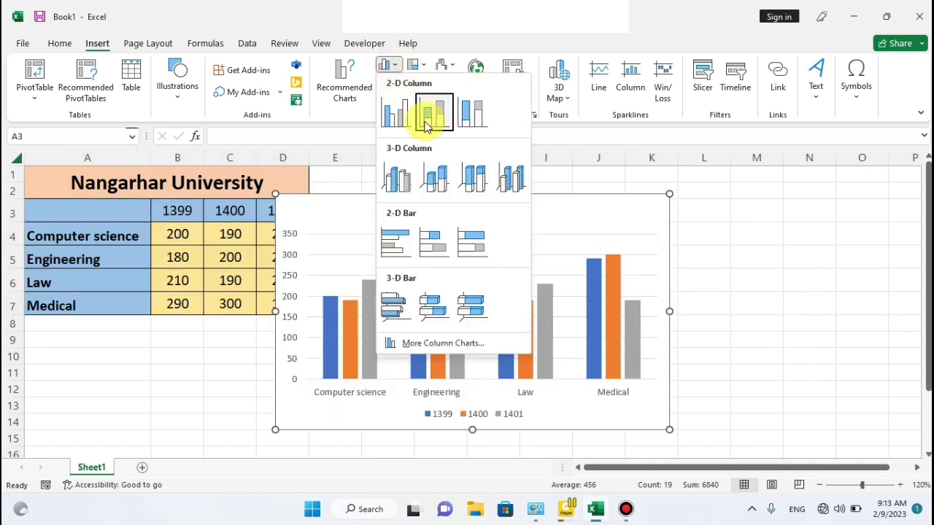
left_click(396, 113)
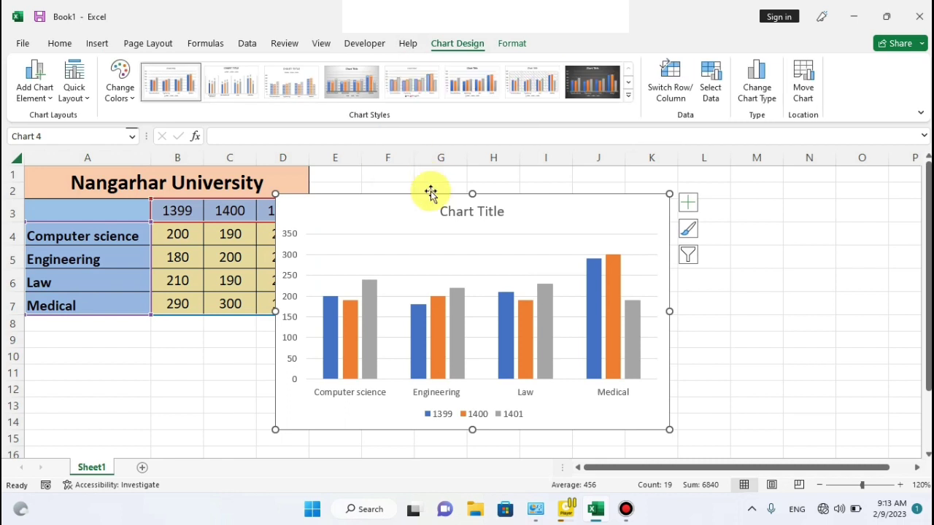
left_click_drag(421, 198, 562, 194)
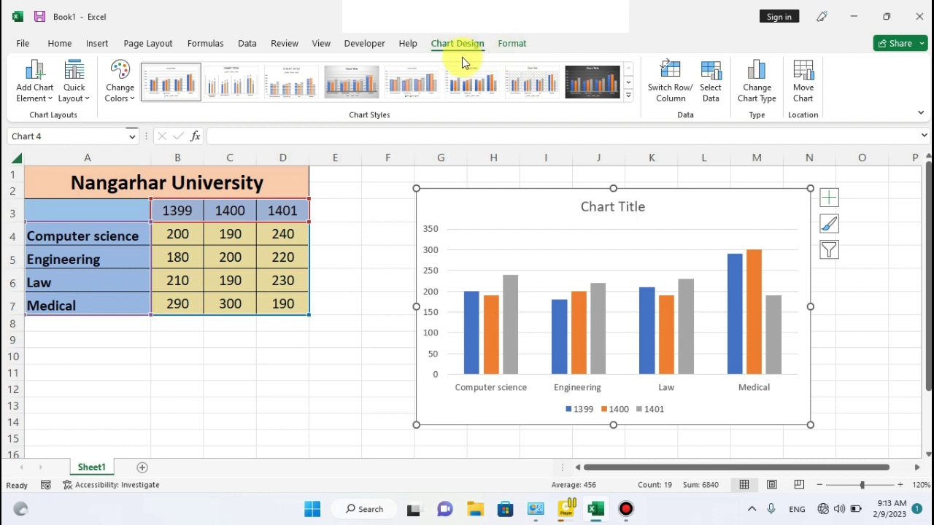
- Hide the column chart's primary horizontal axis and primary vertical axis
left_click(52, 99)
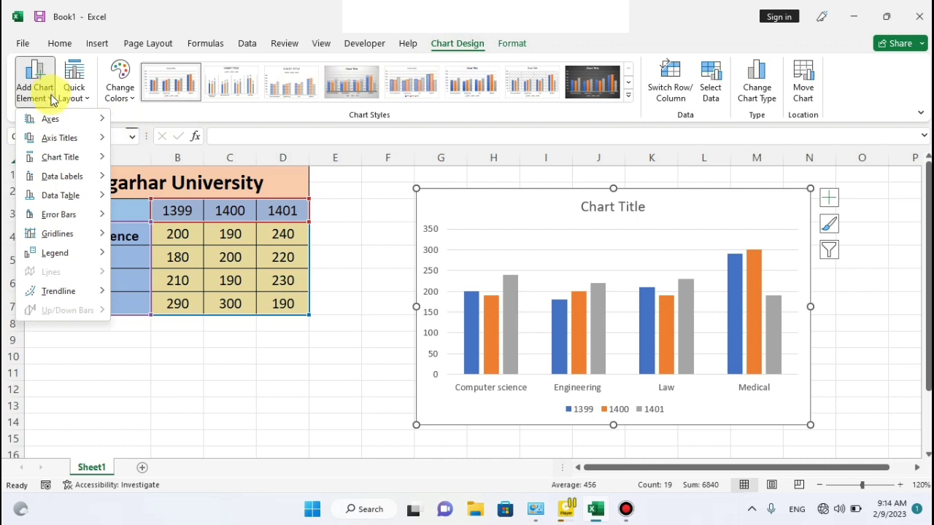
mouse_move(56, 119)
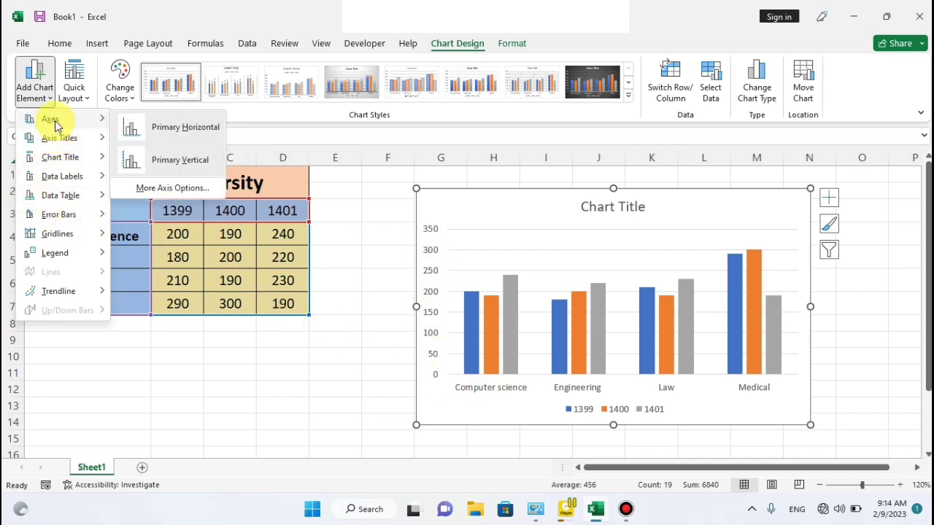
left_click(156, 126)
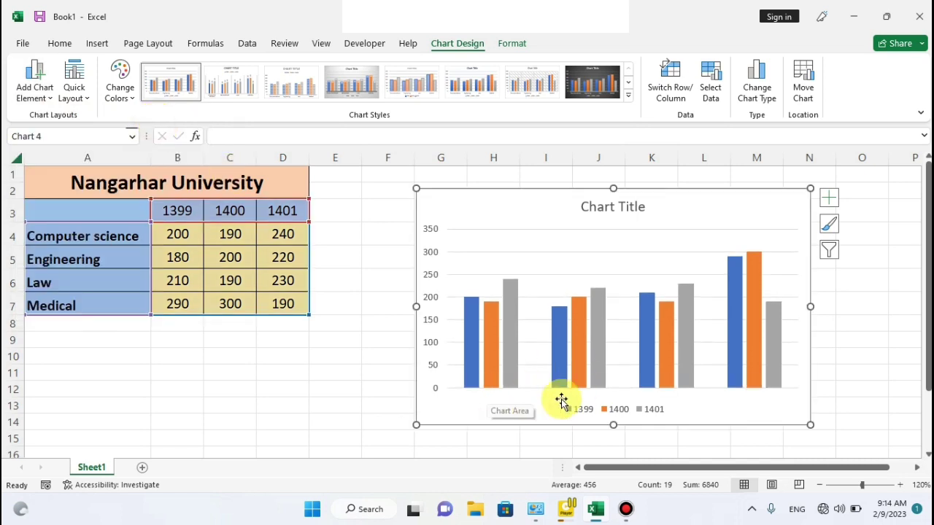
left_click(49, 100)
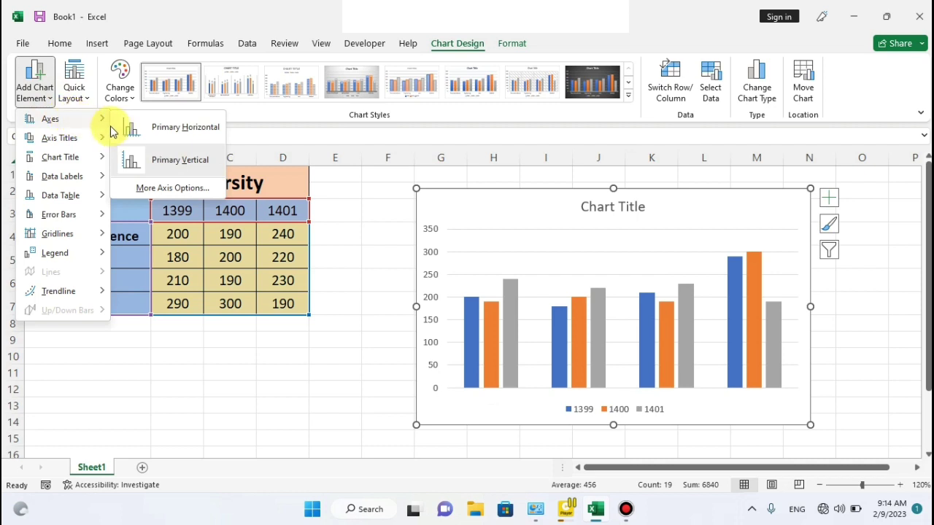
left_click(192, 161)
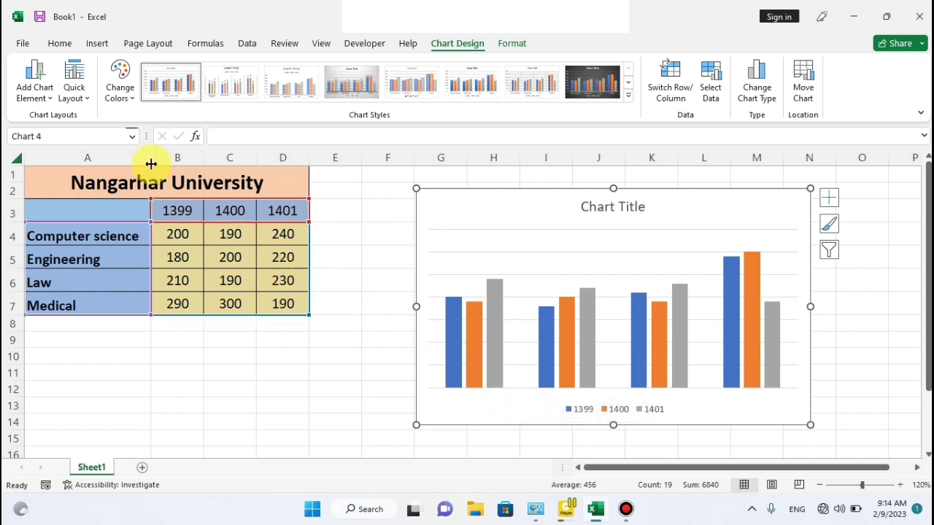
- Restore the primary horizontal and primary vertical axes on the column chart
left_click(53, 100)
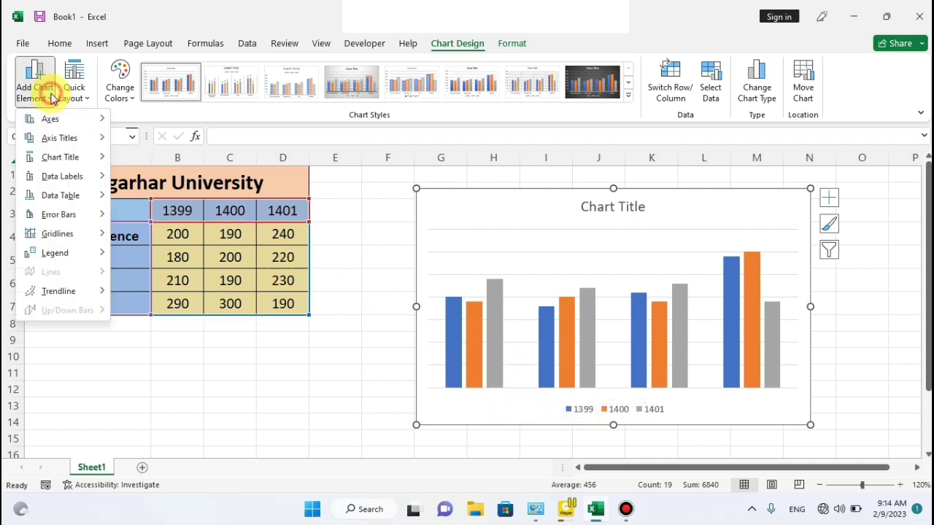
mouse_move(56, 119)
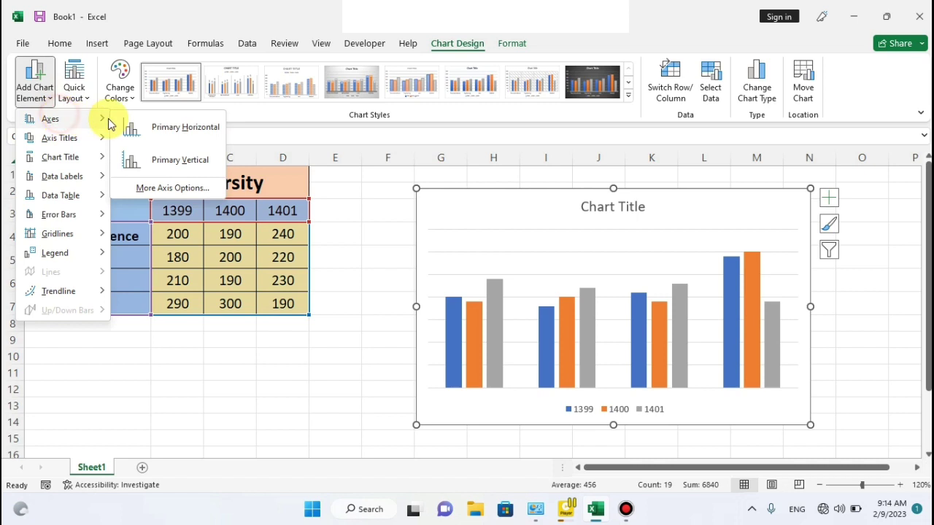
left_click(150, 126)
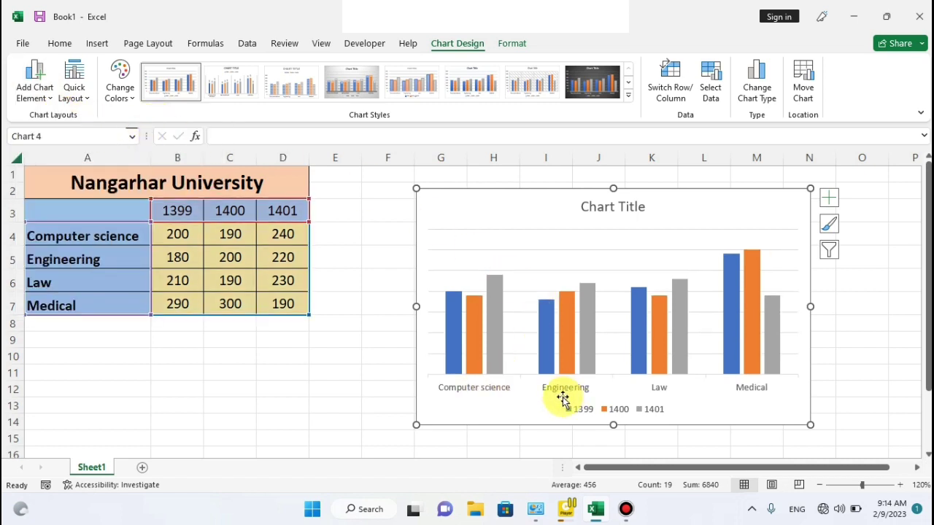
left_click(52, 102)
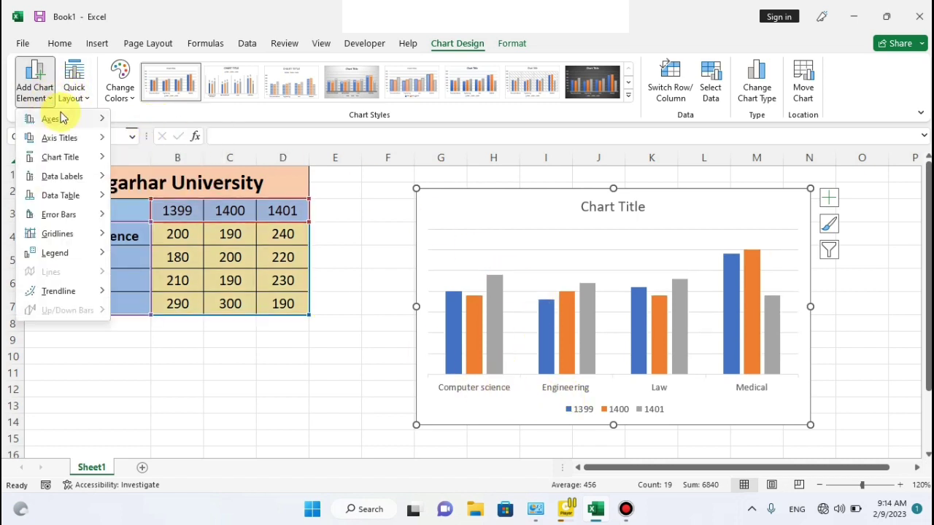
mouse_move(56, 118)
left_click(192, 167)
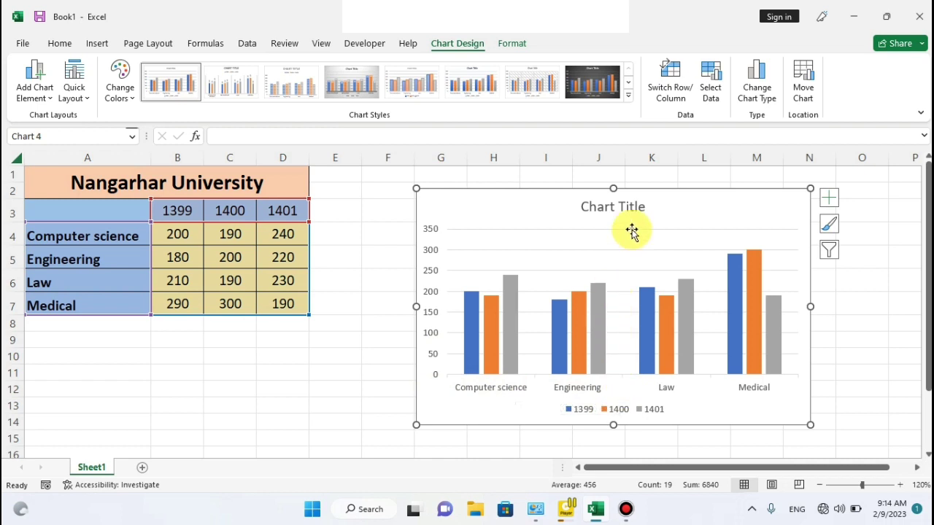
- Add a primary horizontal axis title to the column chart and set its text to "Faculites"
mouse_move(678, 190)
left_mouse_down()
mouse_move(673, 183)
mouse_move(687, 186)
mouse_move(677, 191)
left_mouse_up()
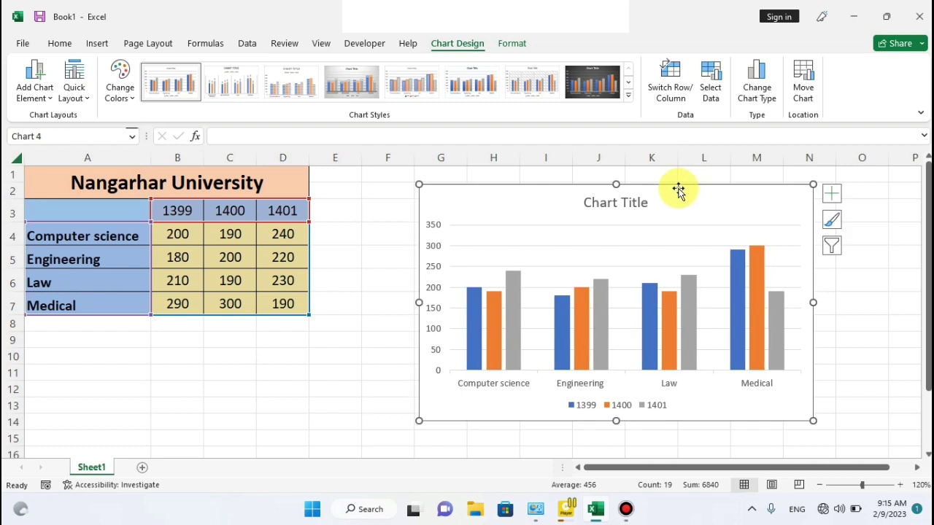
left_click(51, 104)
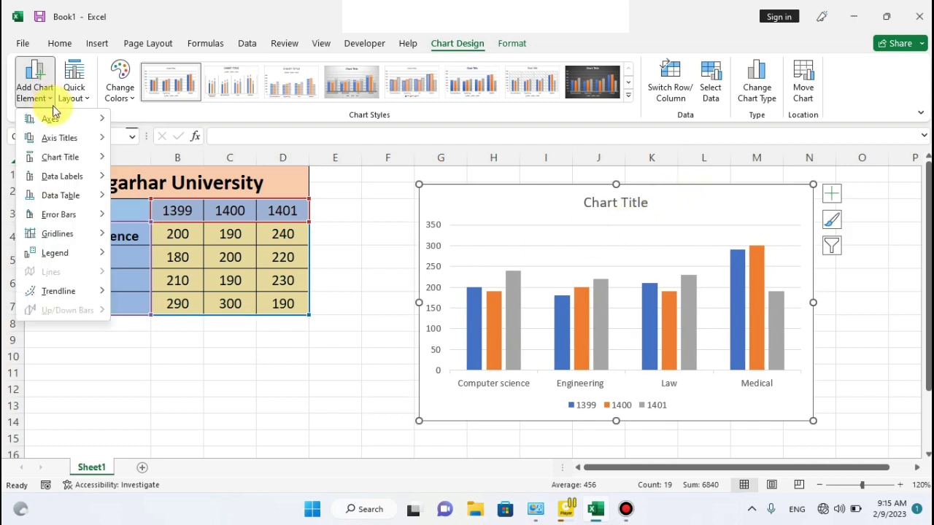
mouse_move(71, 145)
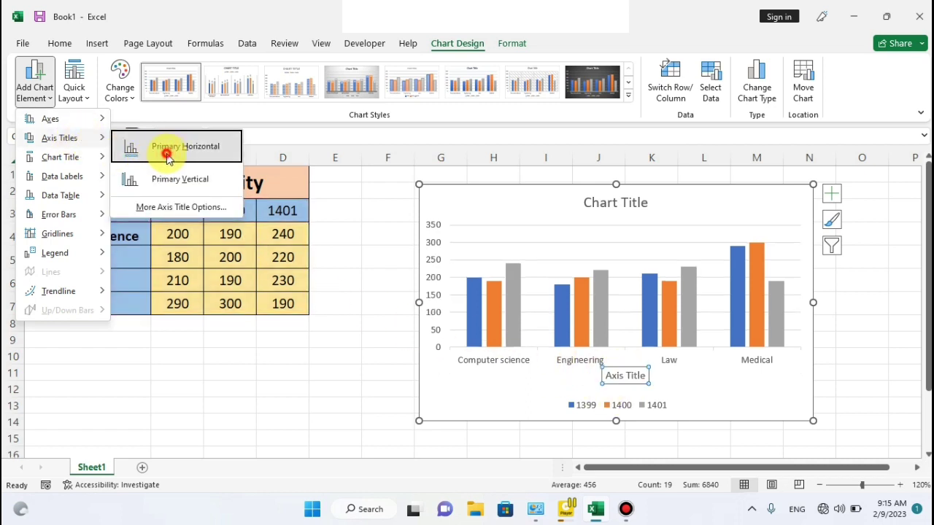
left_click(167, 157)
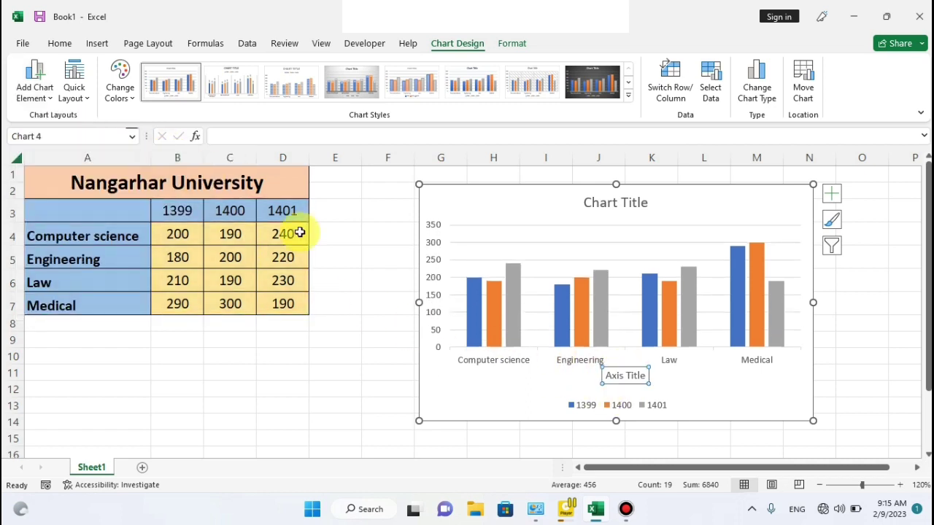
left_click(626, 378)
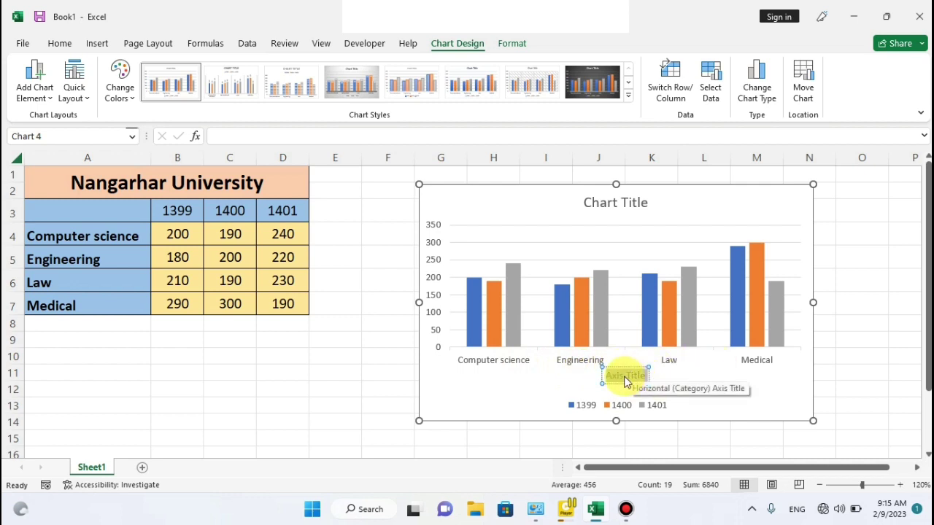
key("BackSpace")
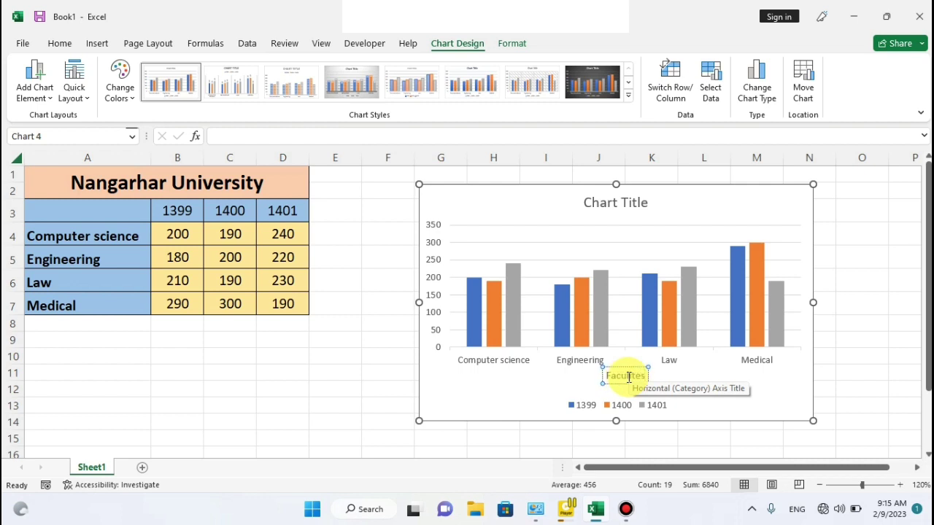
left_click(527, 385)
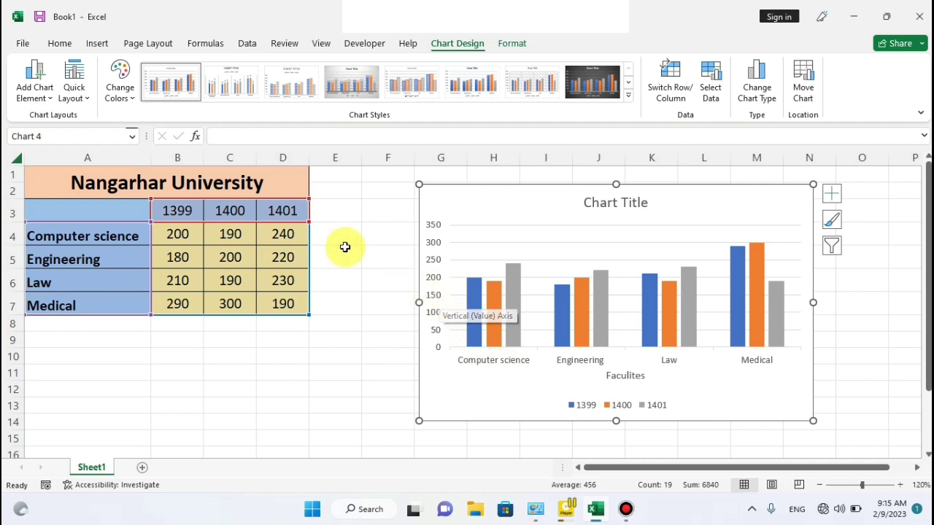
- Add a primary vertical axis title to the column chart and set its text to "Number of Students"
left_click(49, 89)
mouse_move(35, 137)
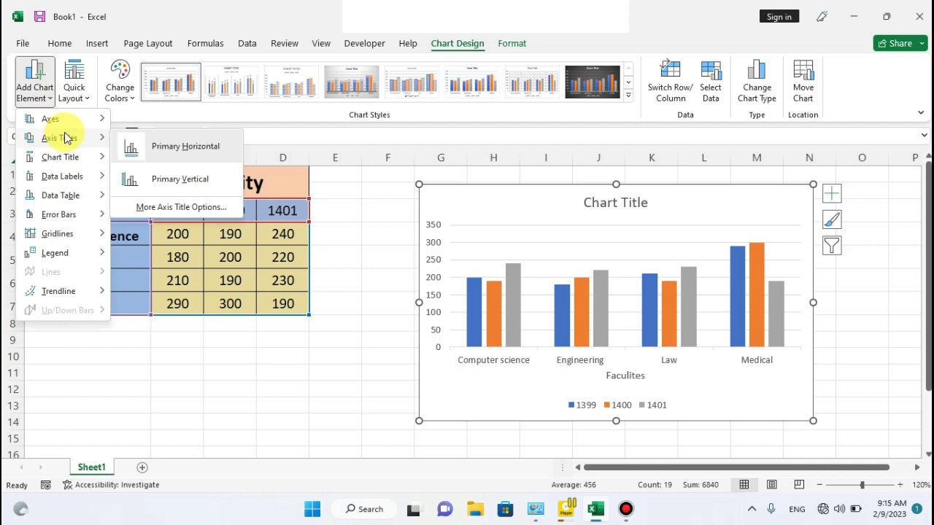
left_click(169, 181)
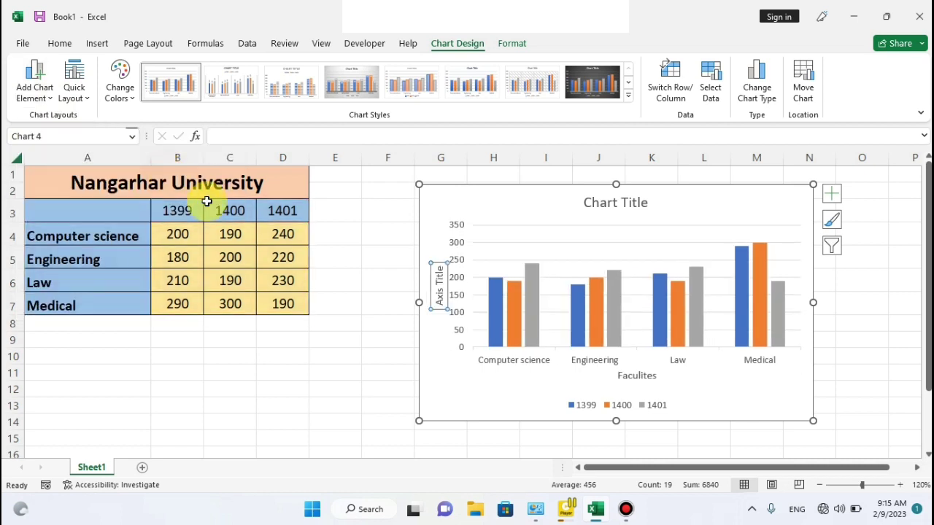
left_click(438, 286)
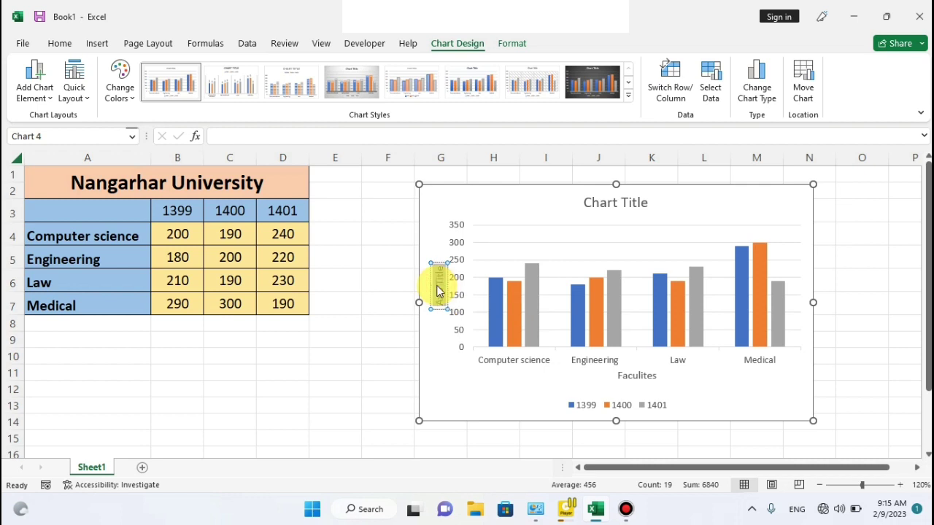
key("BackSpace")
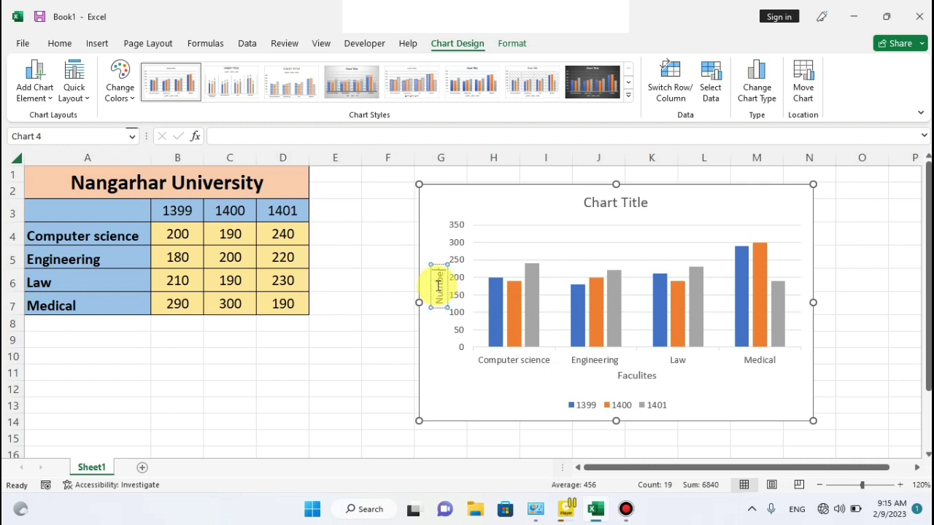
type("Number of Students")
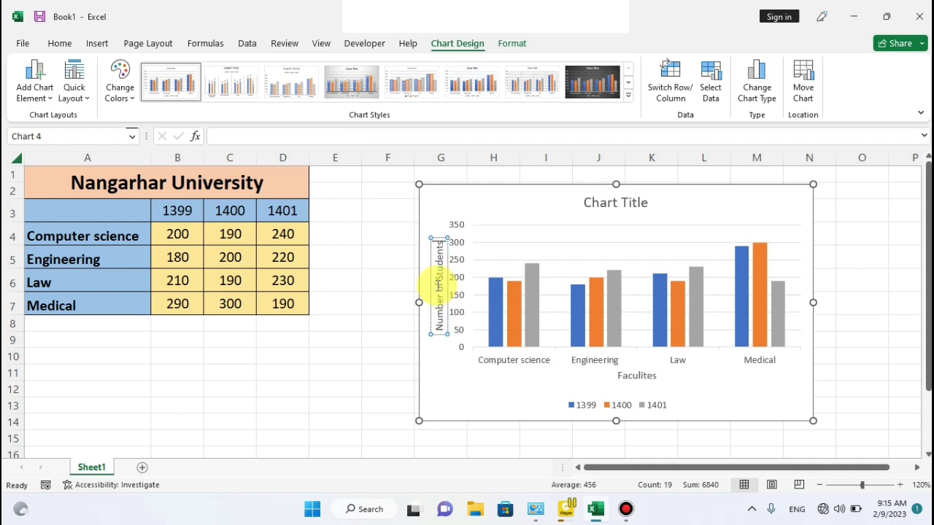
left_click(389, 277)
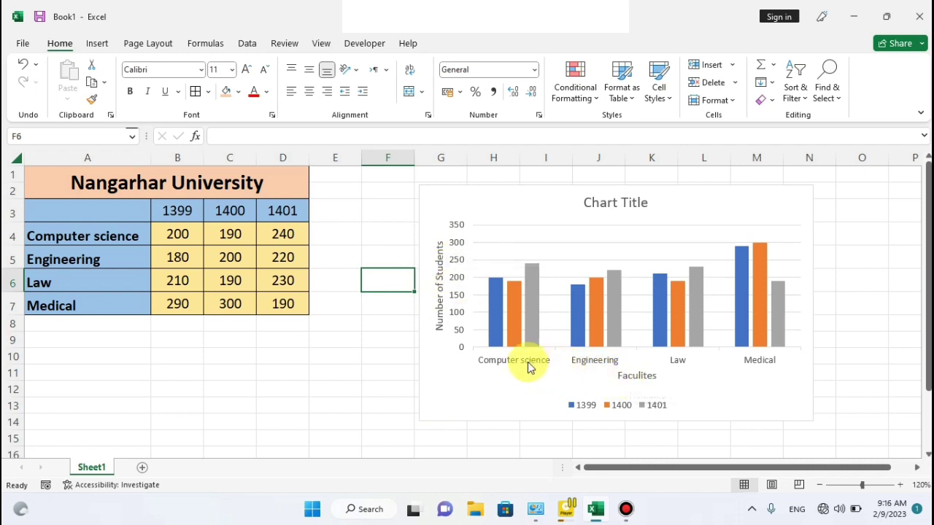
- Set the column chart's title placement to Above Chart
mouse_move(484, 327)
left_click(460, 356)
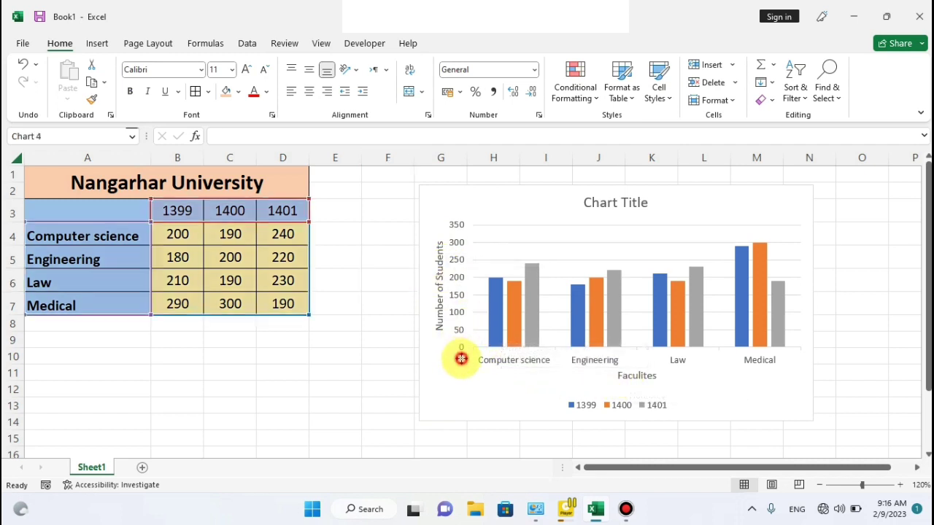
left_click(40, 89)
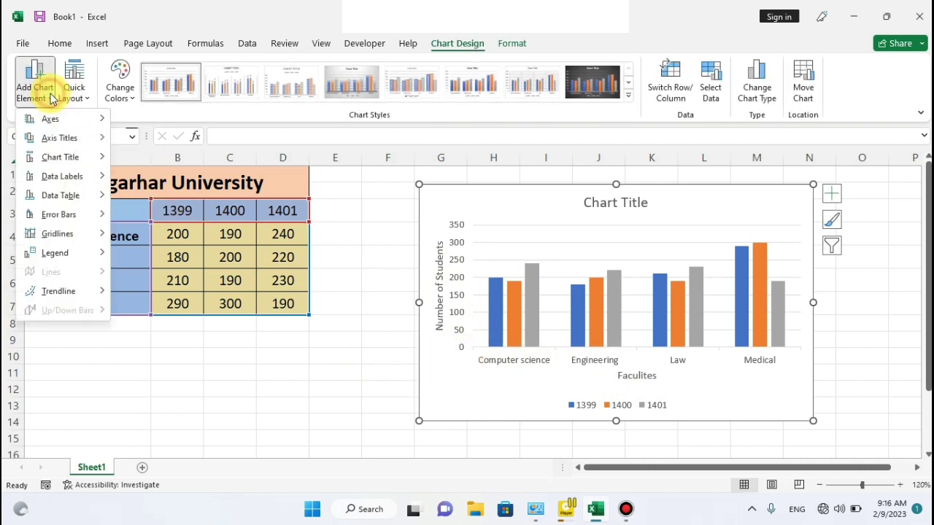
mouse_move(64, 138)
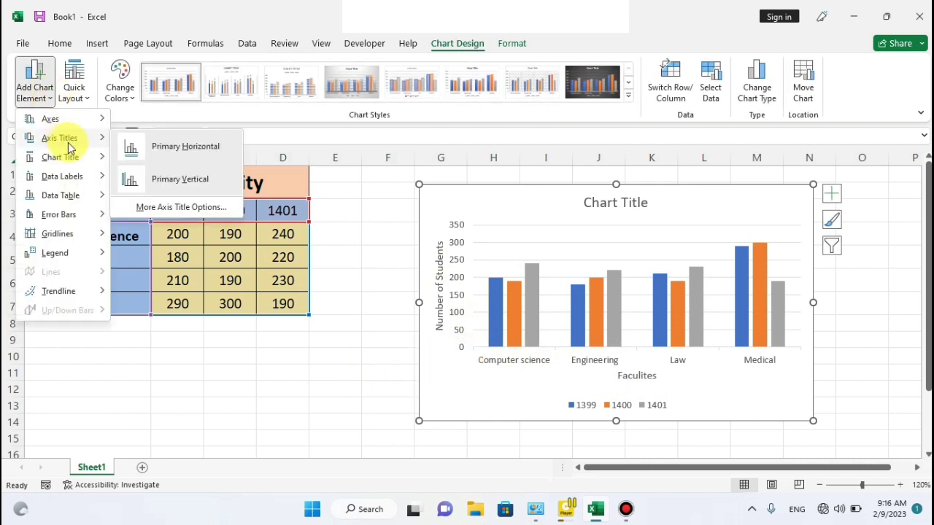
mouse_move(72, 158)
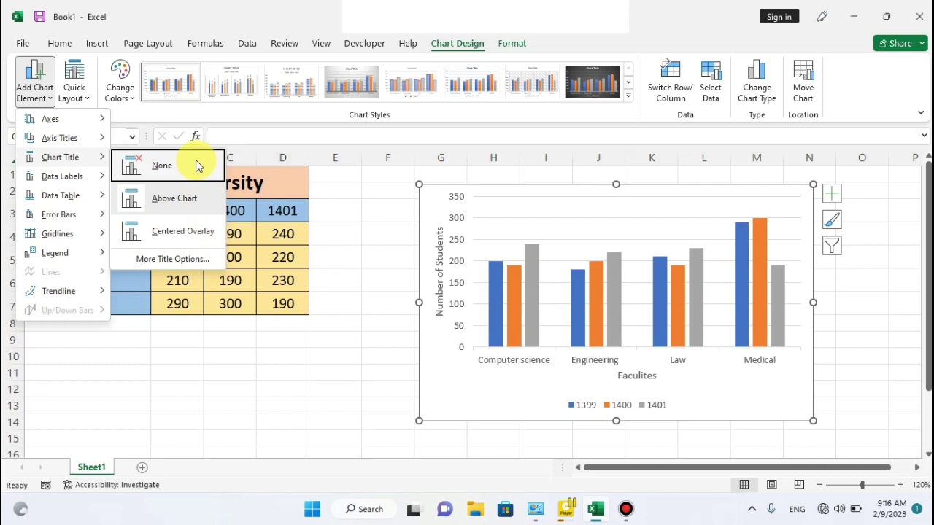
left_click(195, 198)
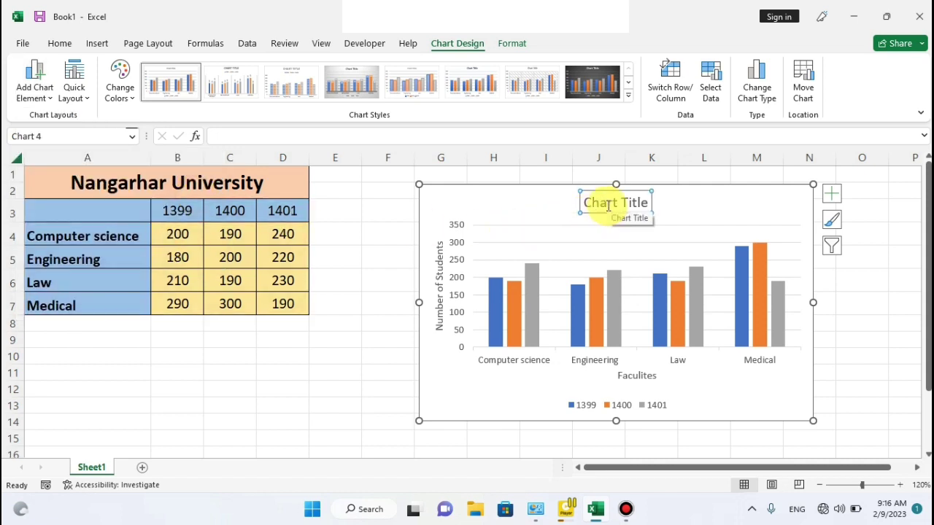
- Replace the placeholder chart title with "Students registration in three years"
type("A")
key("Return")
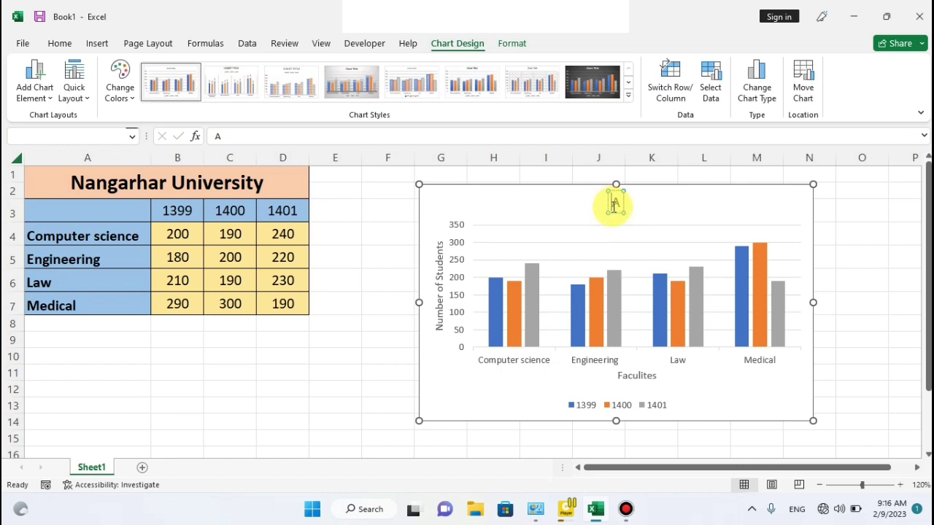
left_click(616, 205)
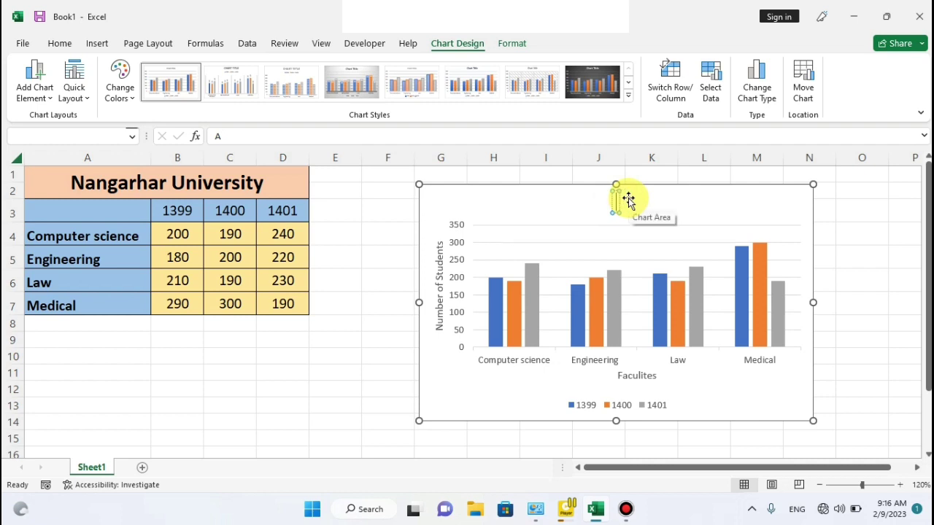
type("Students")
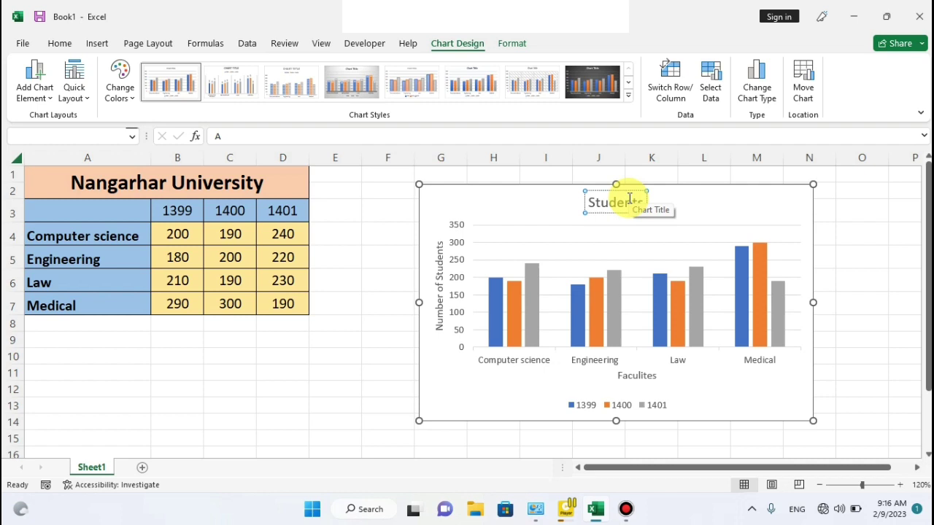
type(" registra")
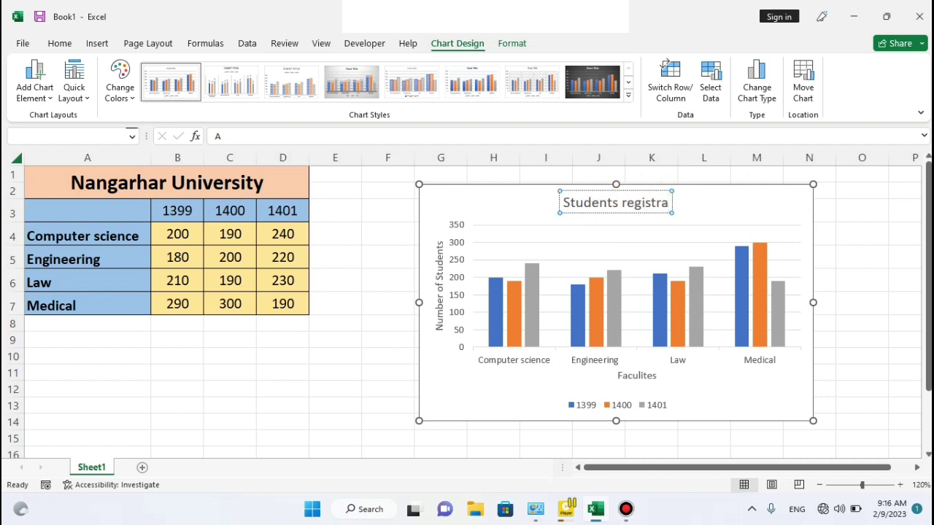
type("tion")
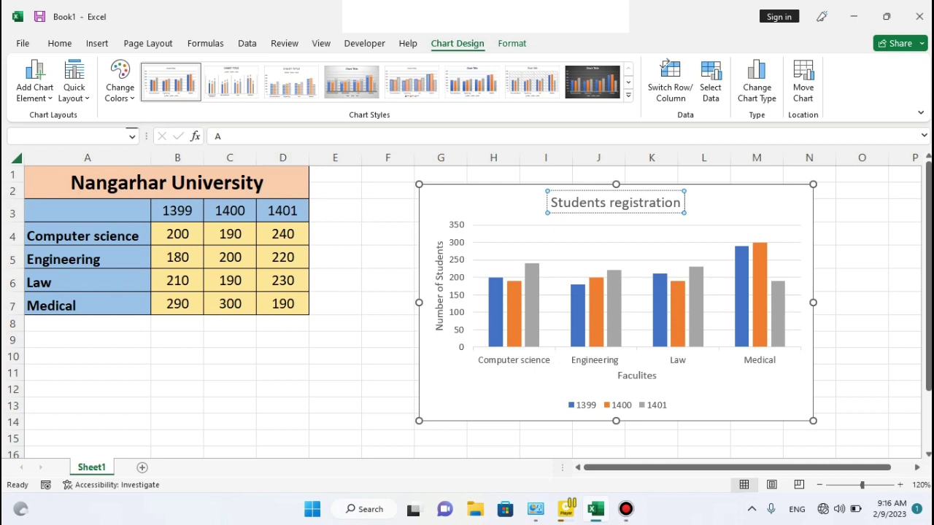
type(" in three")
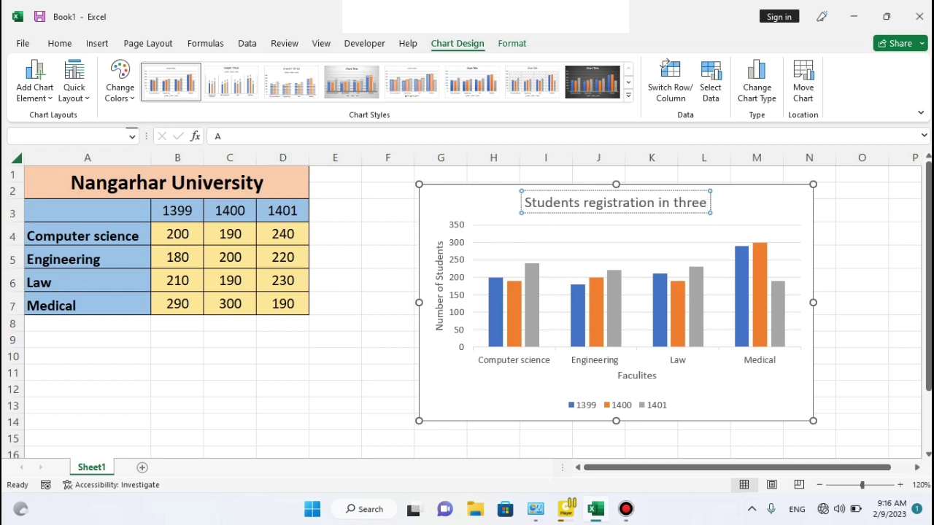
type(" yea")
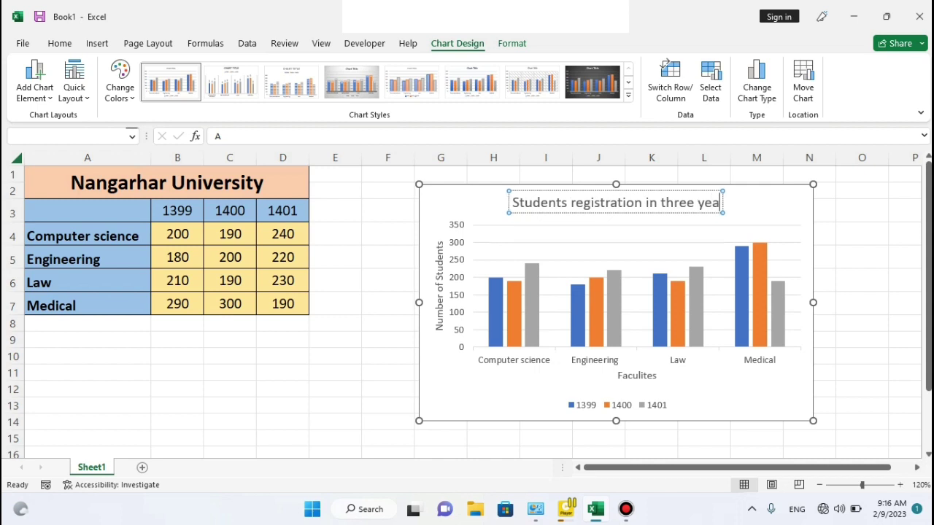
type("rs")
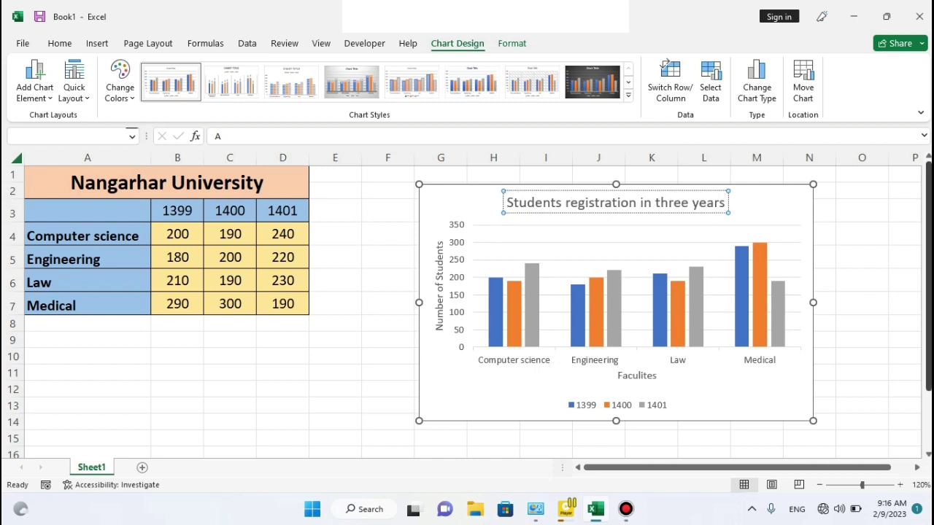
left_click(626, 254)
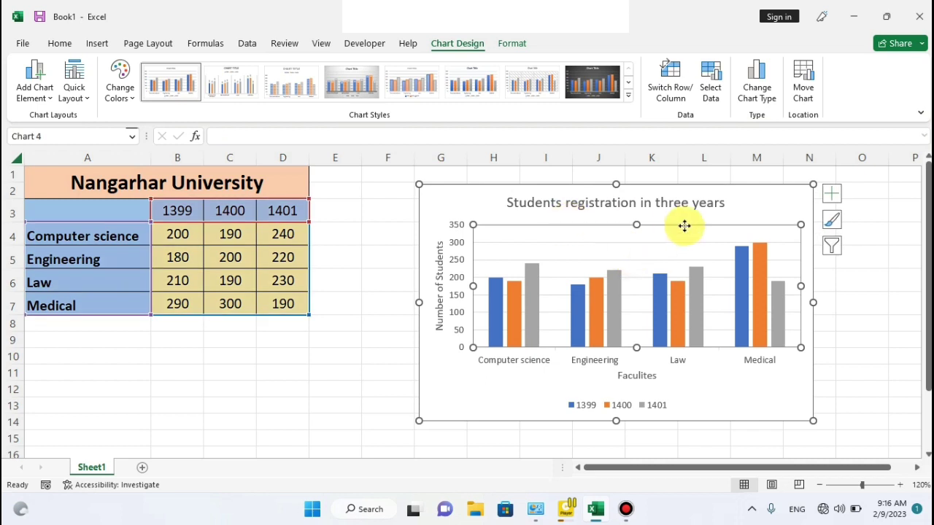
left_click(724, 206)
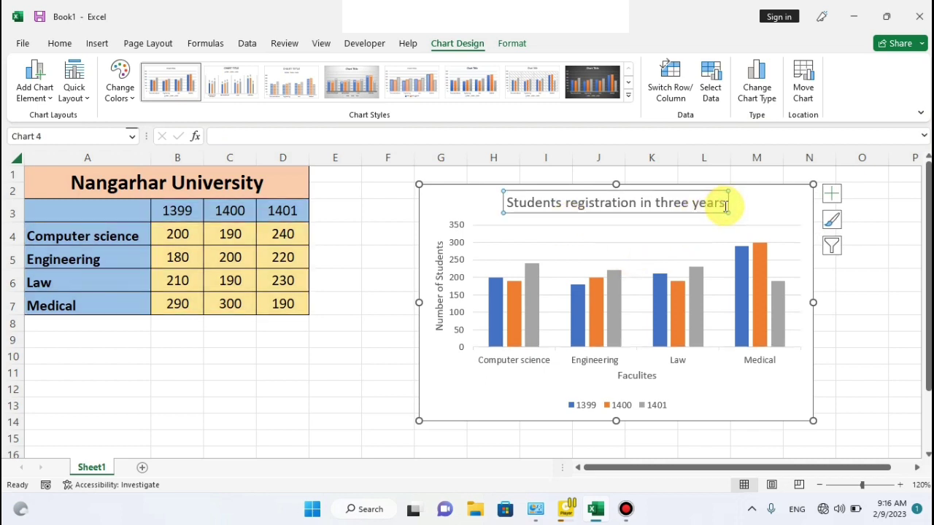
left_click(451, 203)
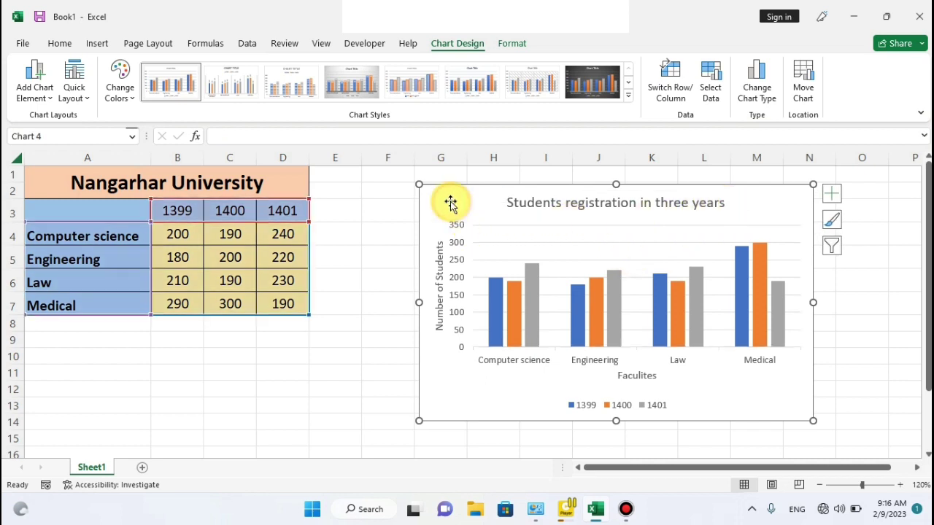
- Add centred data labels to all columns of the chart and reposition them to Inside End
left_click(50, 101)
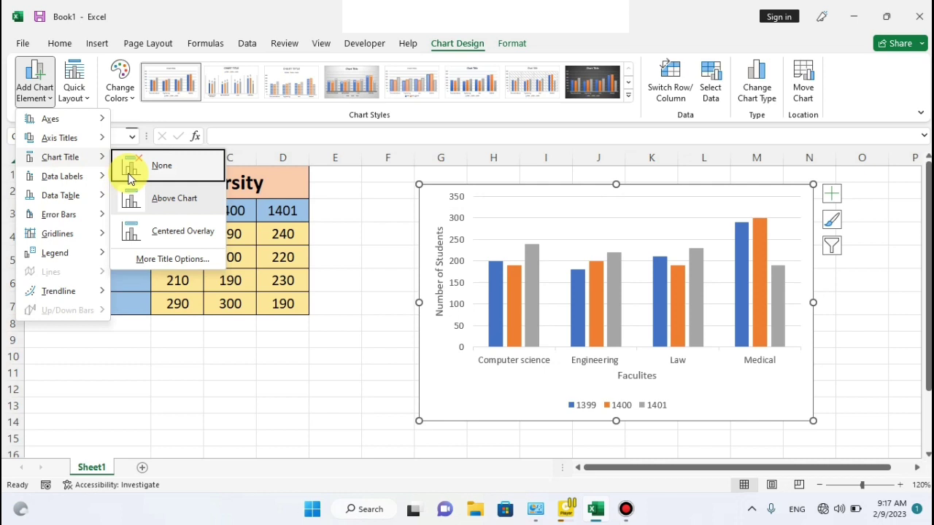
mouse_move(83, 182)
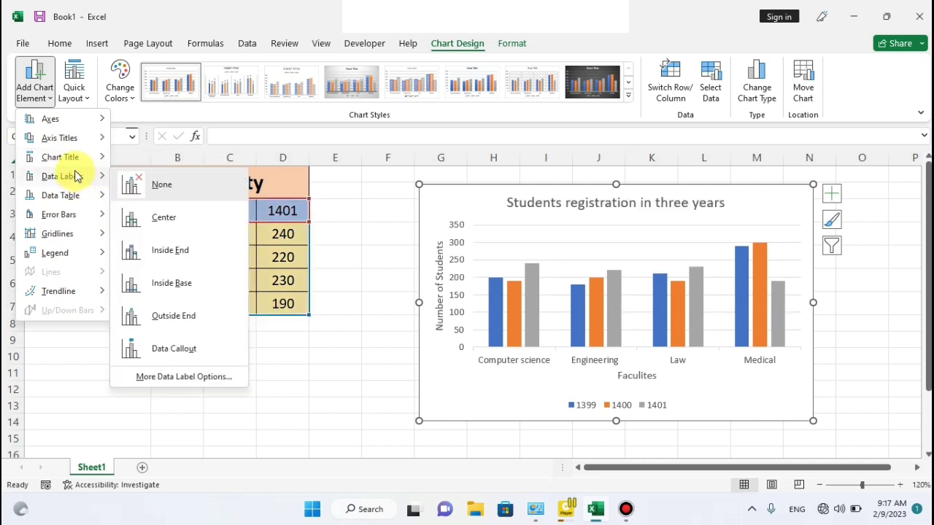
left_click(154, 217)
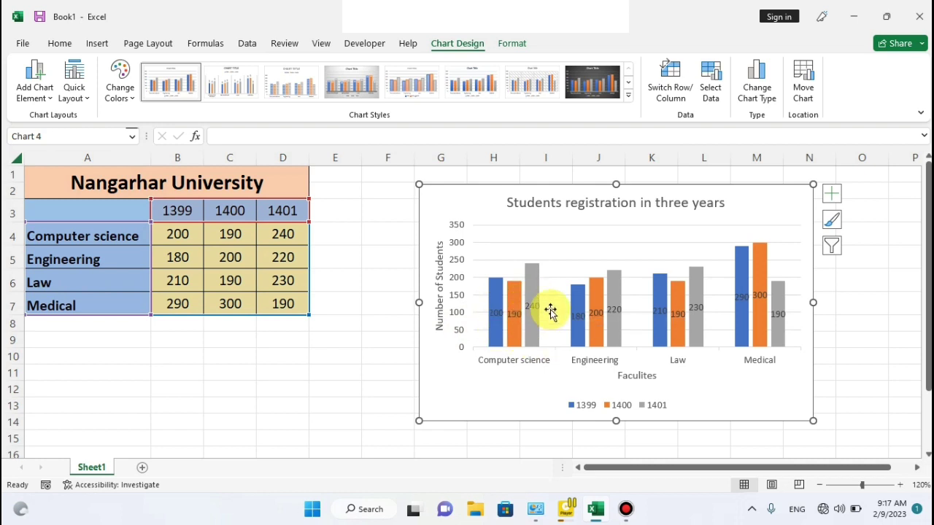
left_click(37, 89)
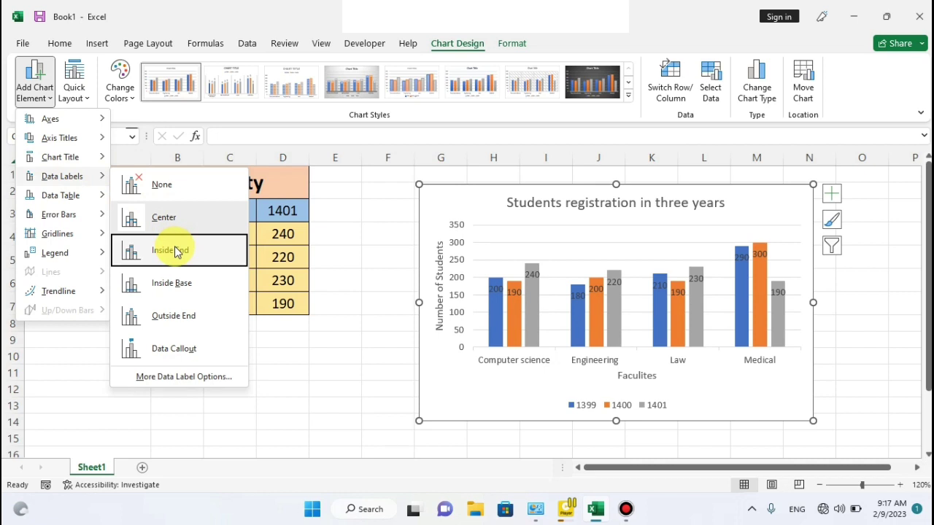
left_click(175, 251)
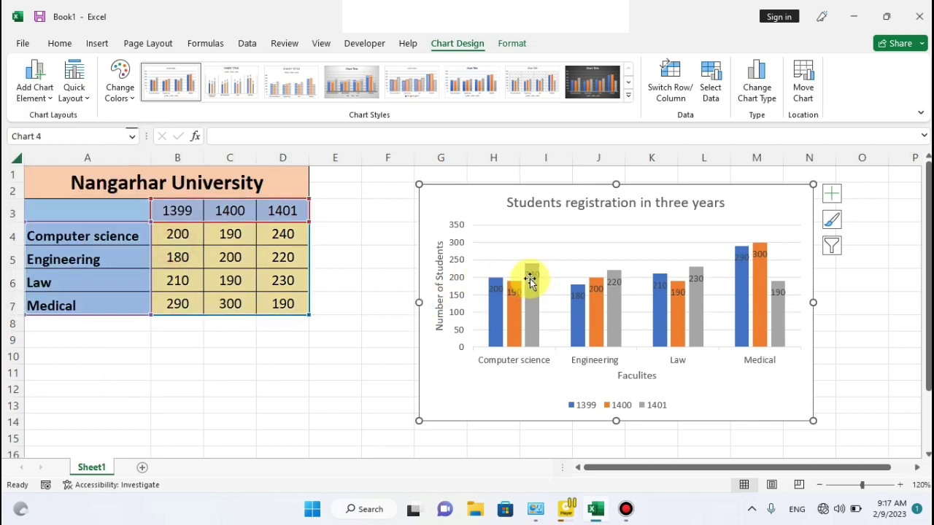
- Move the chart's data labels to Outside End, switch them to Data Callout, and undo a trial widening of the chart
left_click(51, 101)
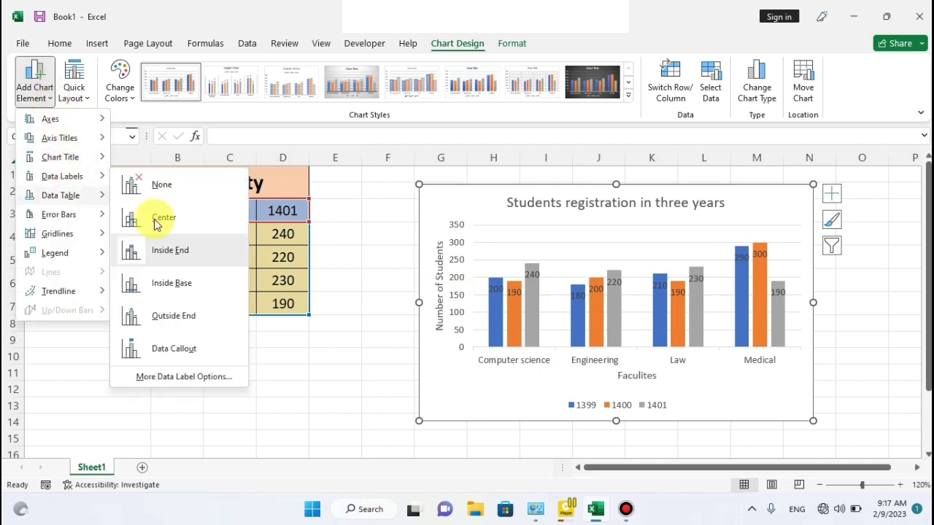
left_click(193, 315)
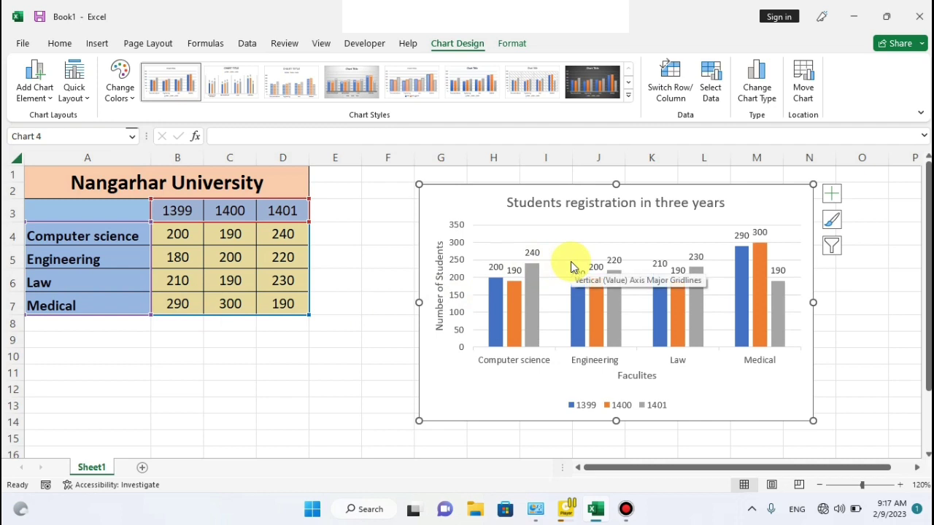
left_click(42, 98)
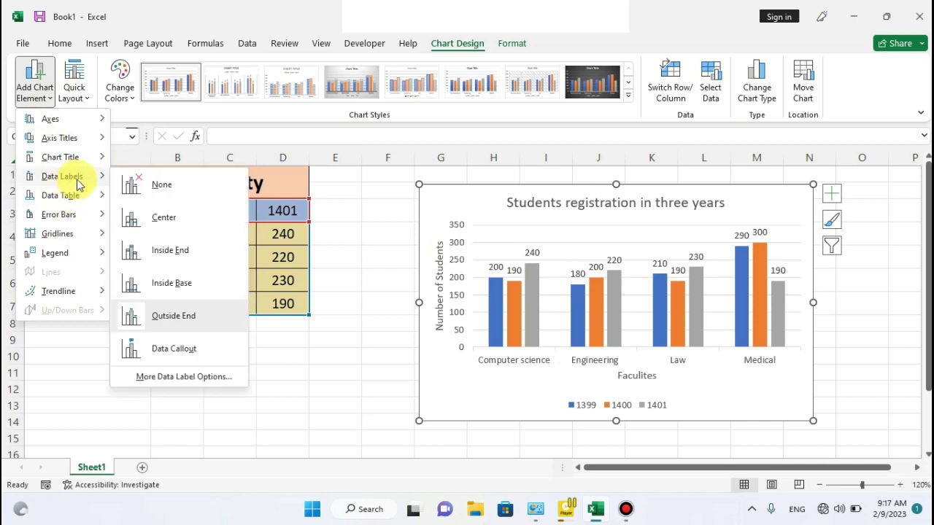
left_click(195, 350)
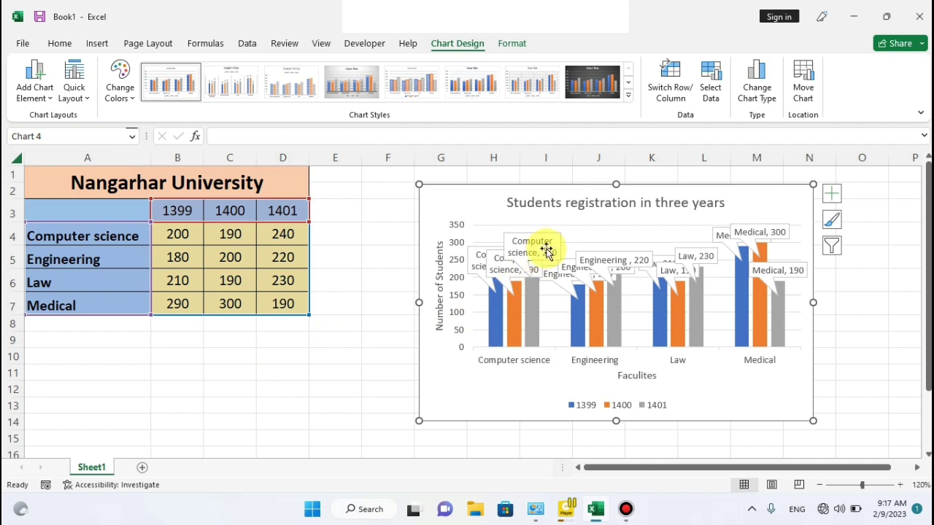
left_click_drag(421, 303, 111, 295)
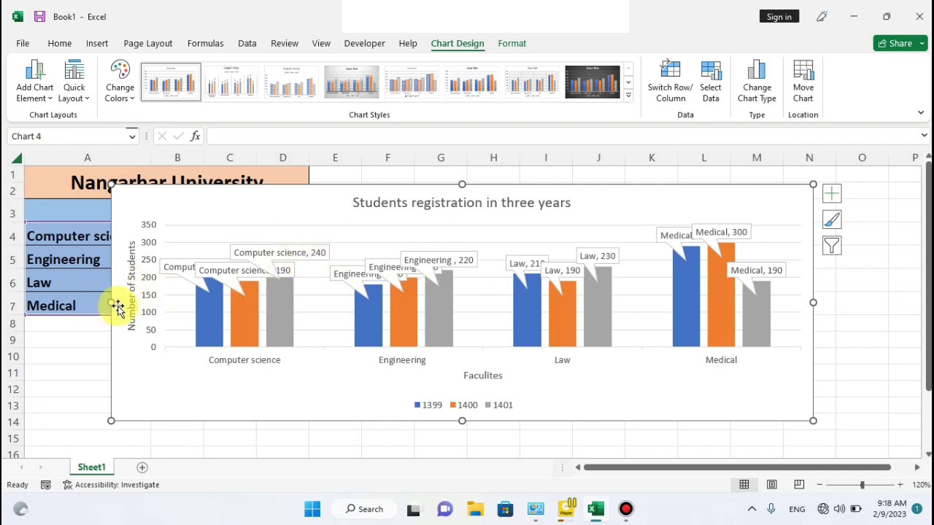
key("ctrl+z")
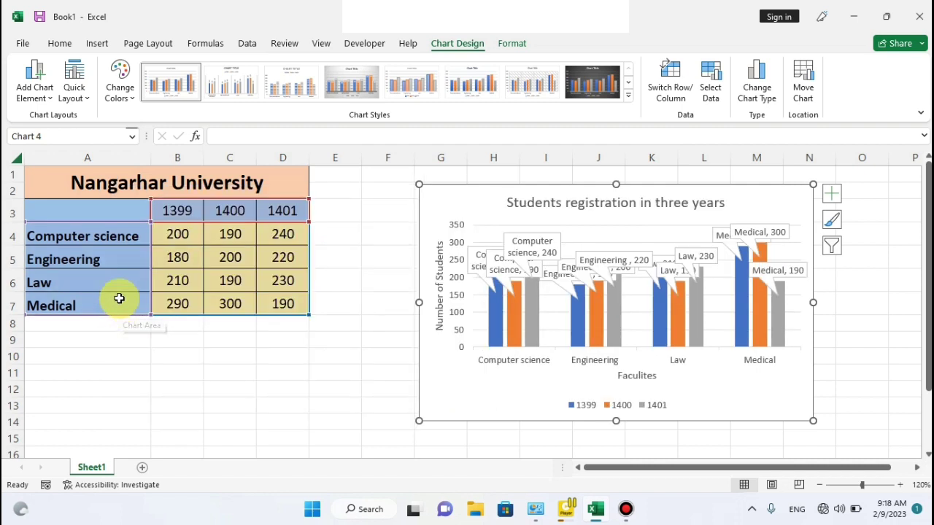
- Remove all data labels from the column chart and add a data table with legend keys
left_click(35, 91)
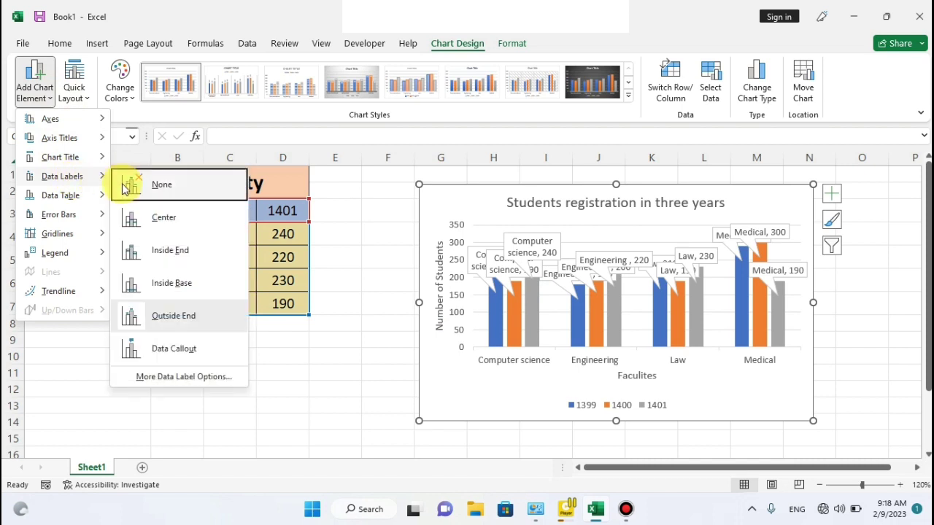
left_click(150, 186)
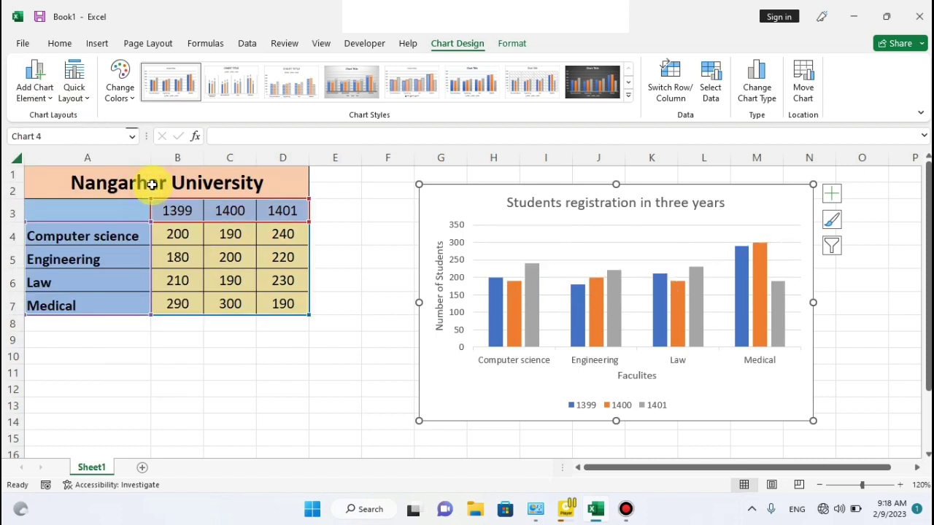
left_click(51, 101)
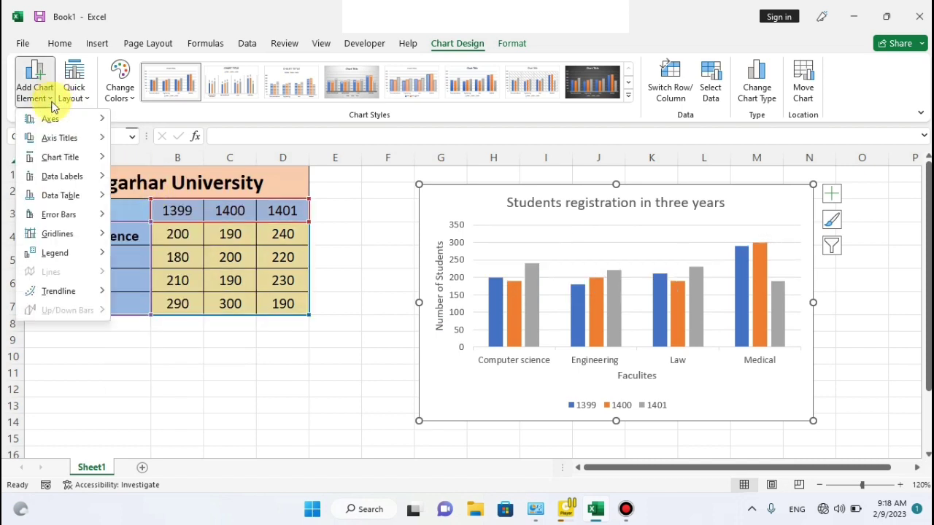
mouse_move(66, 195)
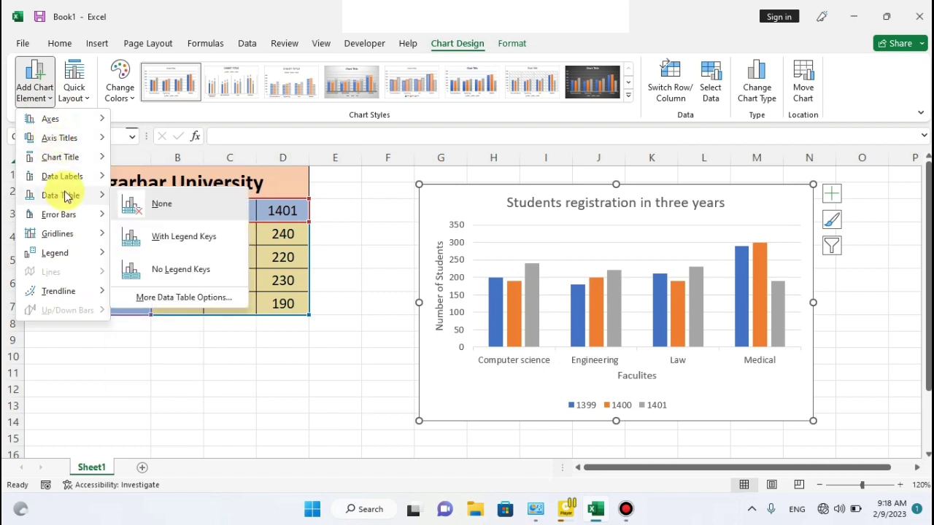
left_click(183, 236)
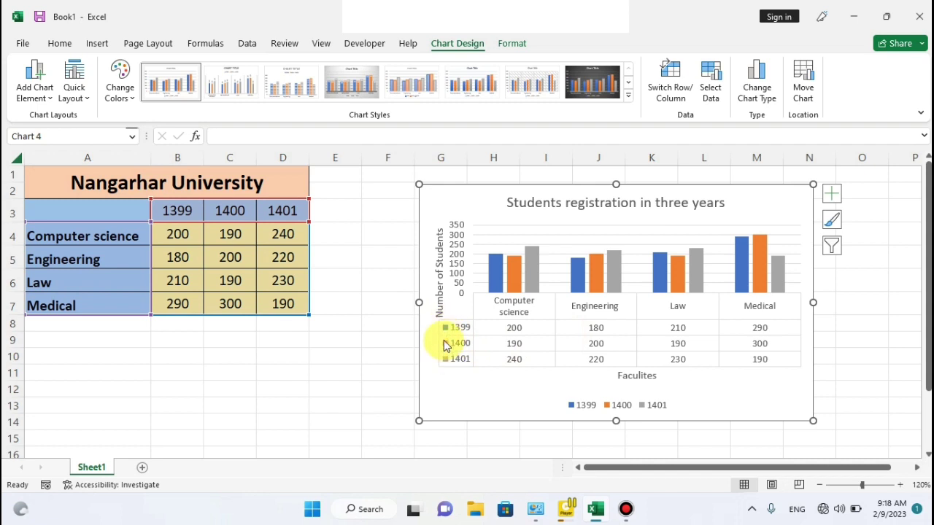
- Switch the chart's data table to No Legend Keys, and set it back to With Legend Keys
left_click(45, 94)
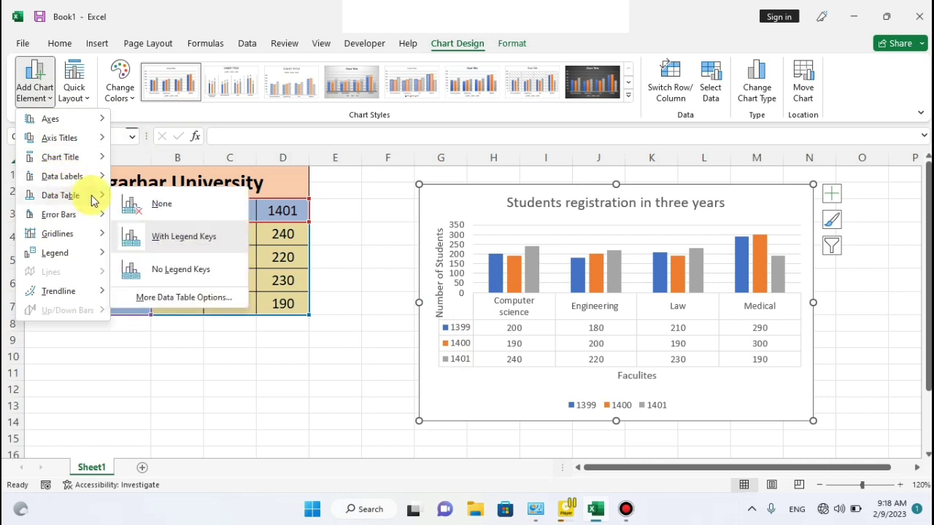
left_click(192, 271)
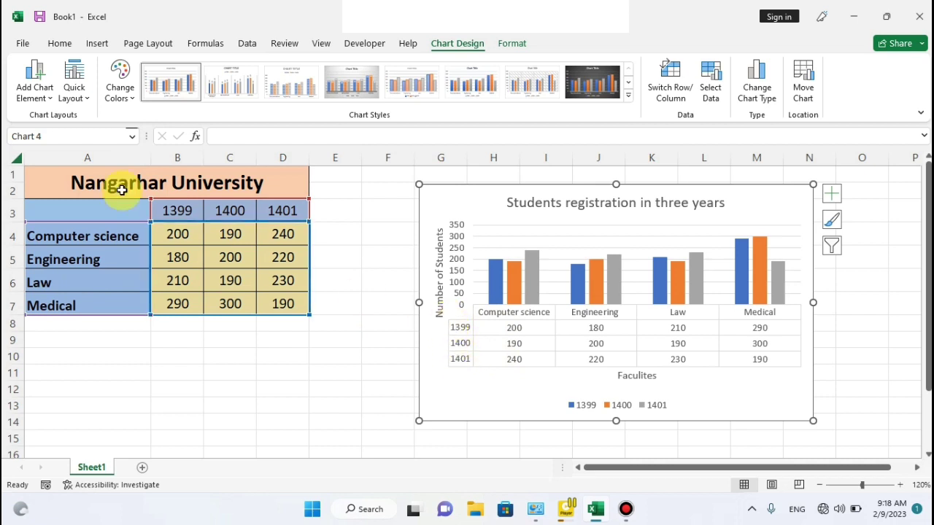
left_click(40, 93)
mouse_move(76, 197)
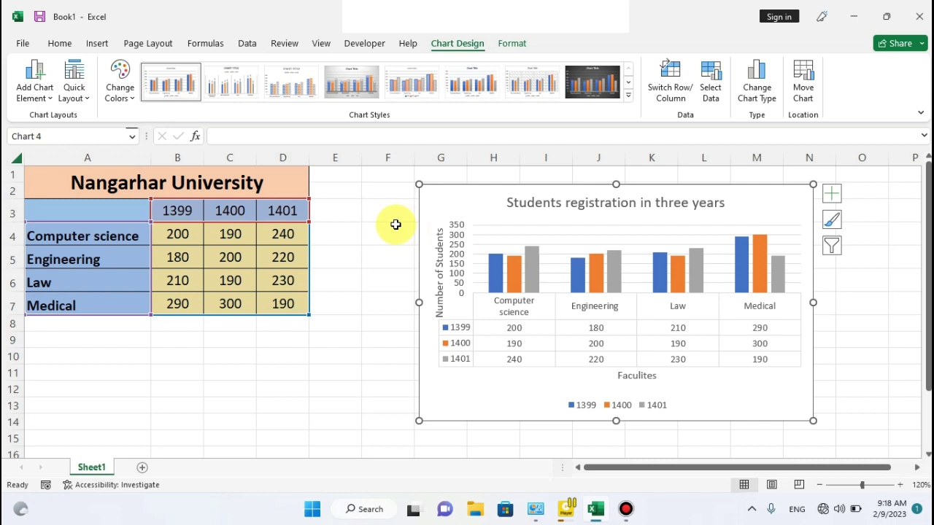
left_click(440, 234)
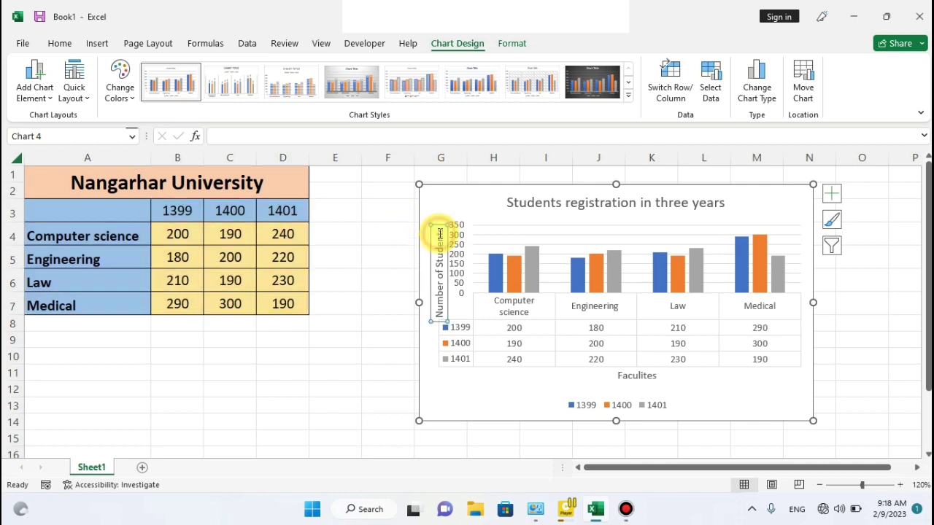
left_click(488, 183)
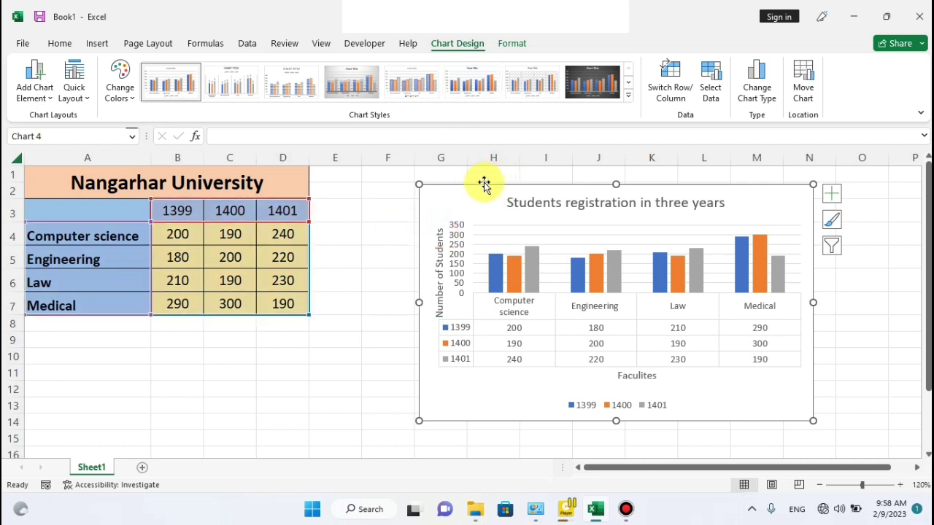
- Place the chart legend on the right side of the plot, and set the legend to None
left_click(51, 104)
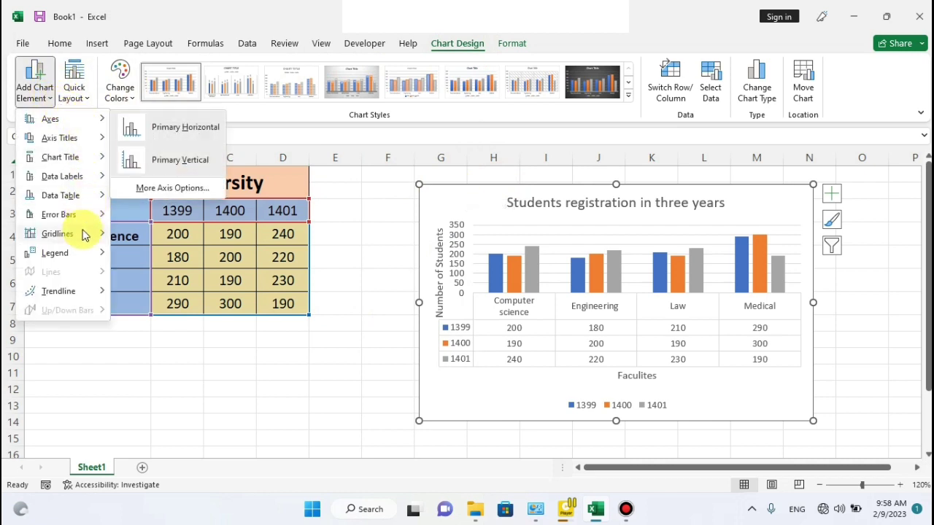
mouse_move(83, 243)
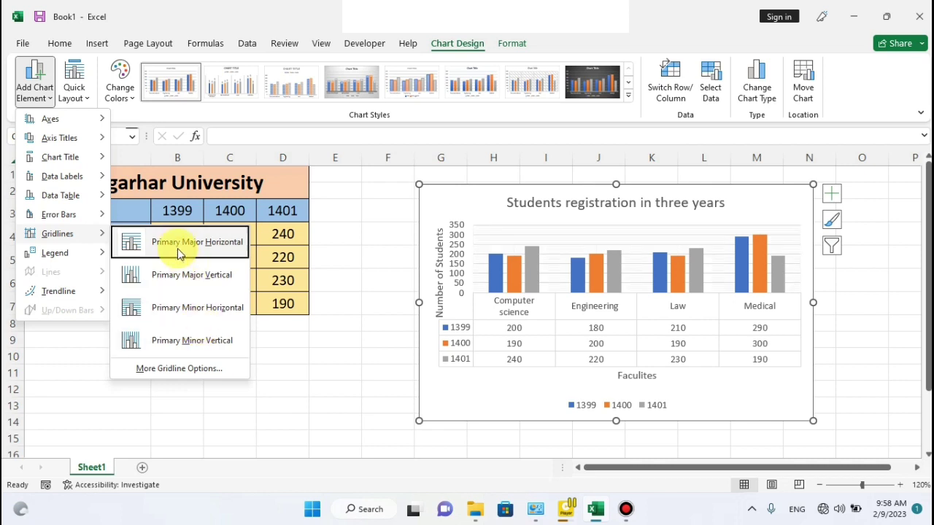
mouse_move(66, 257)
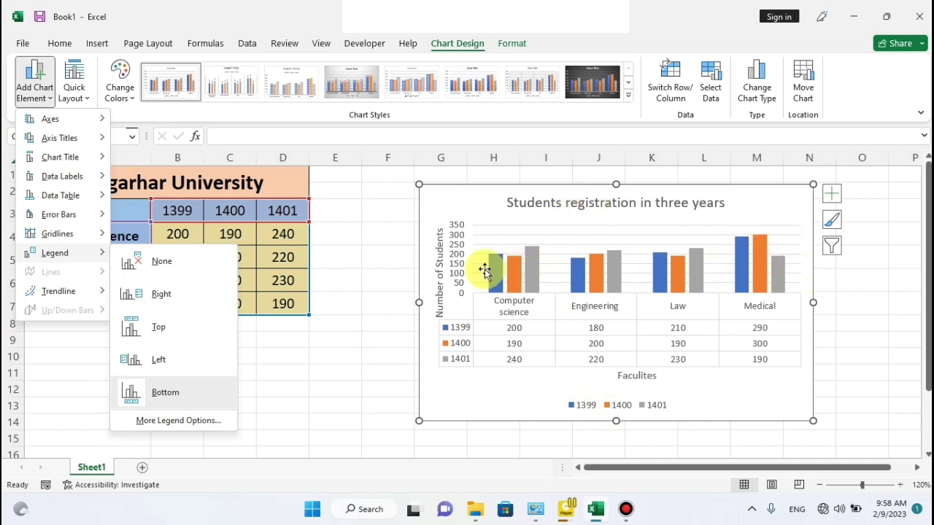
left_click(195, 294)
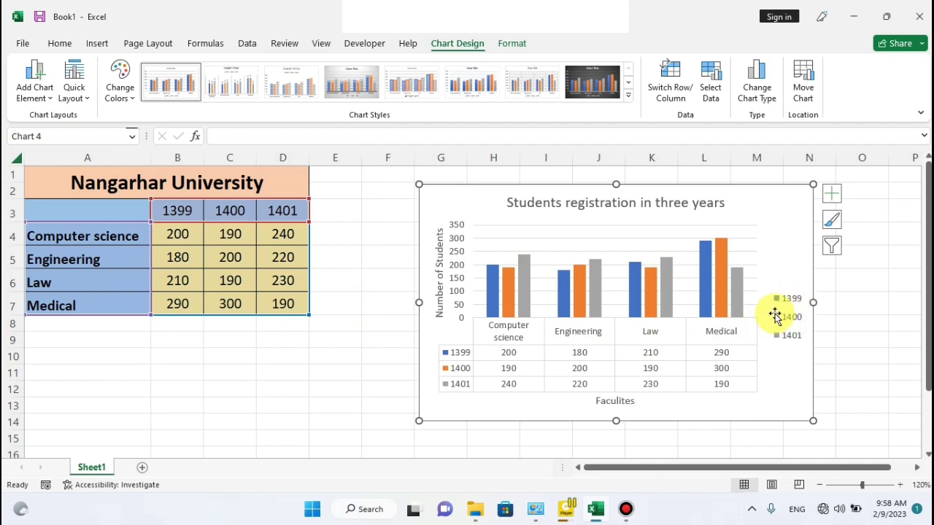
left_click(36, 91)
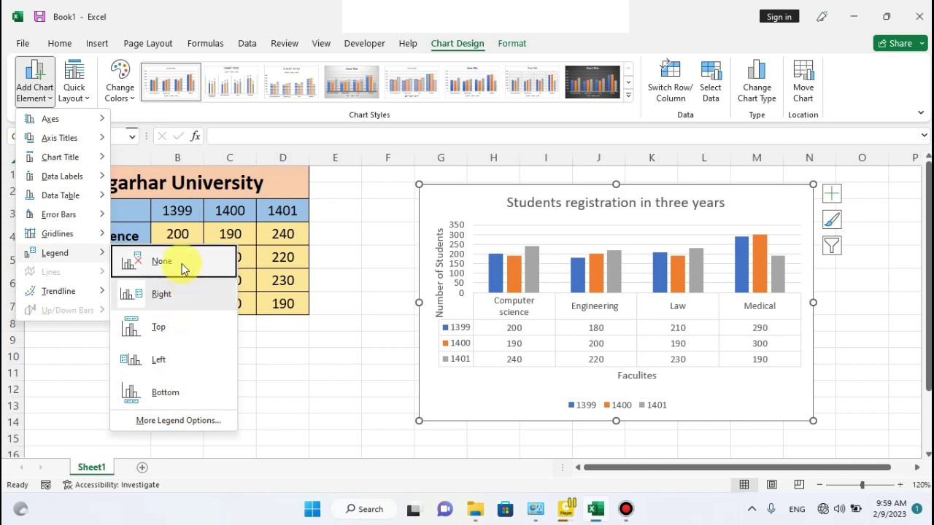
left_click(288, 355)
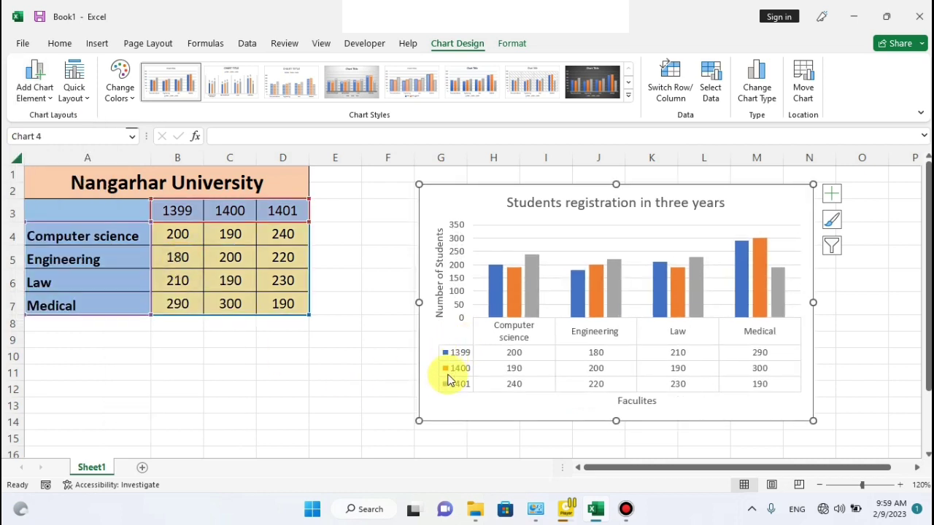
left_click(45, 95)
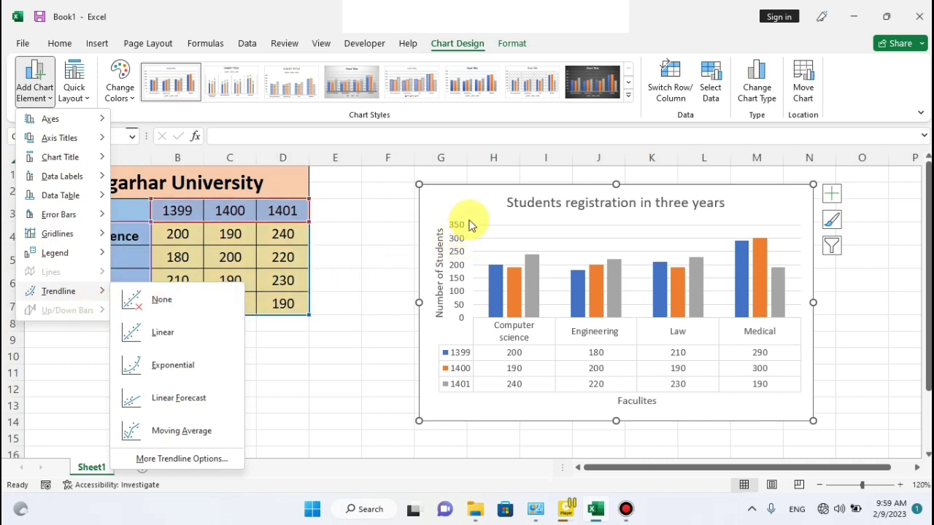
left_click(763, 92)
mouse_move(619, 175)
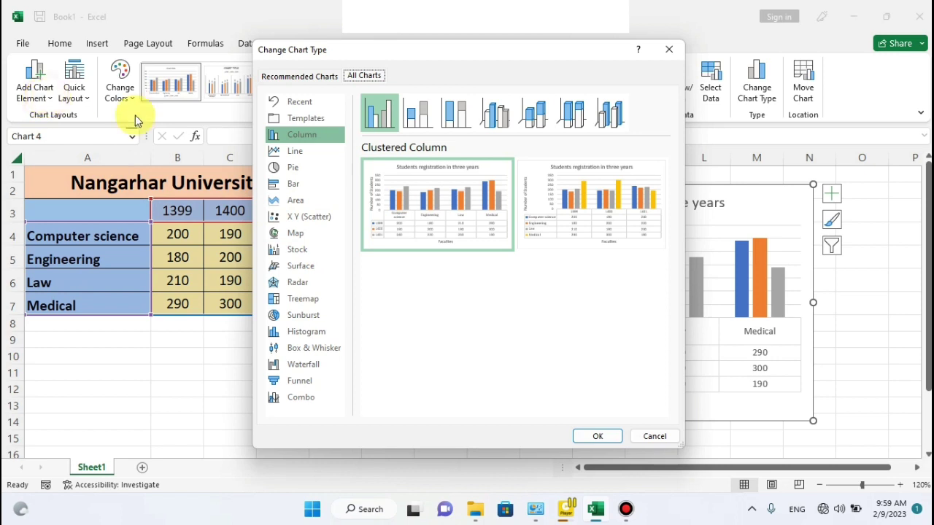
left_click(667, 49)
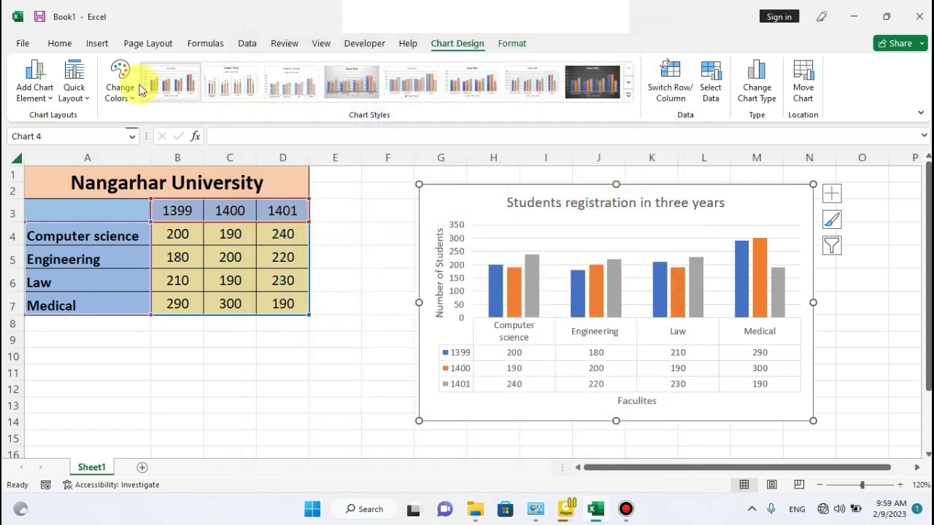
left_click(35, 82)
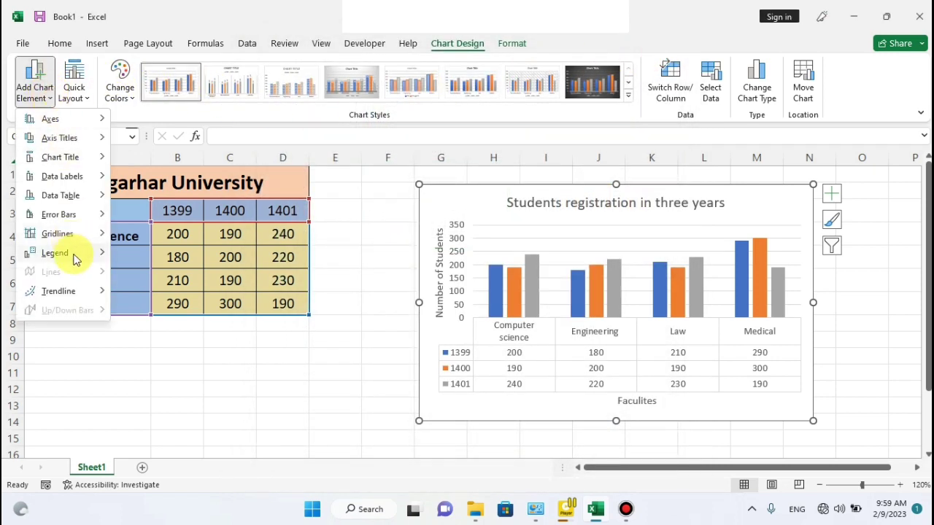
mouse_move(67, 281)
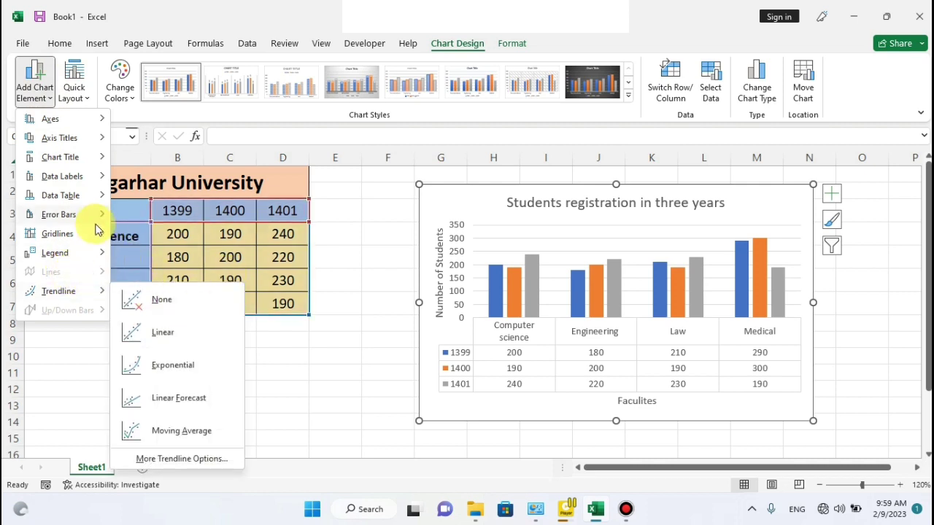
mouse_move(92, 228)
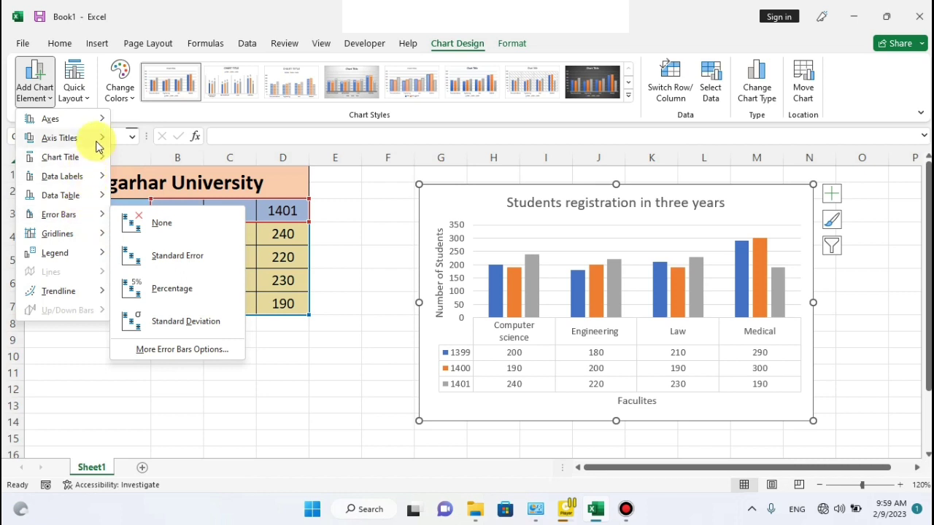
- Try the second and eighth quick layouts on the chart before applying the eleventh, with the legend on the right
left_click(89, 101)
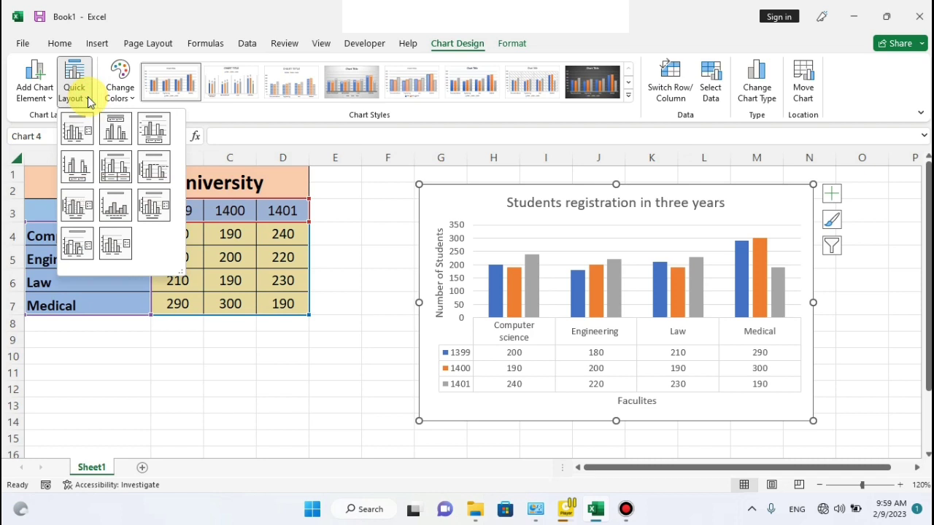
left_click(114, 130)
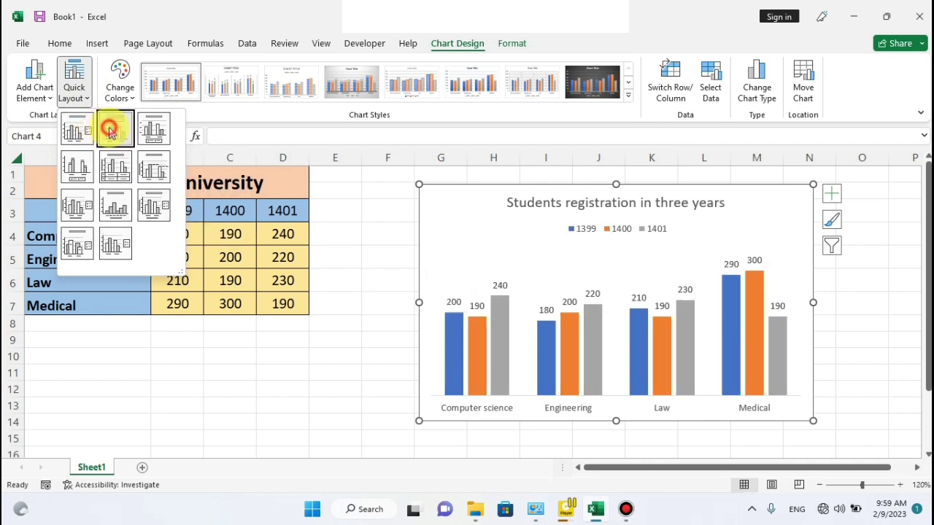
left_click(76, 91)
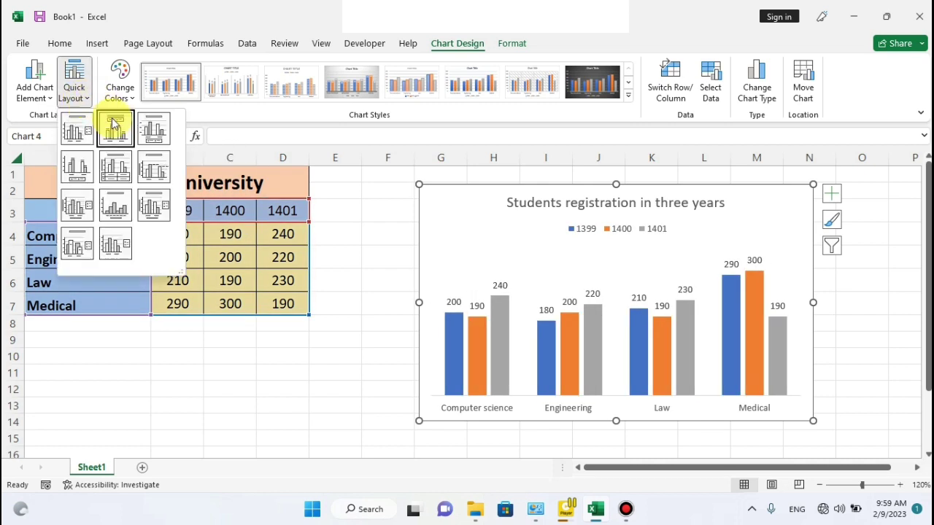
left_click(119, 202)
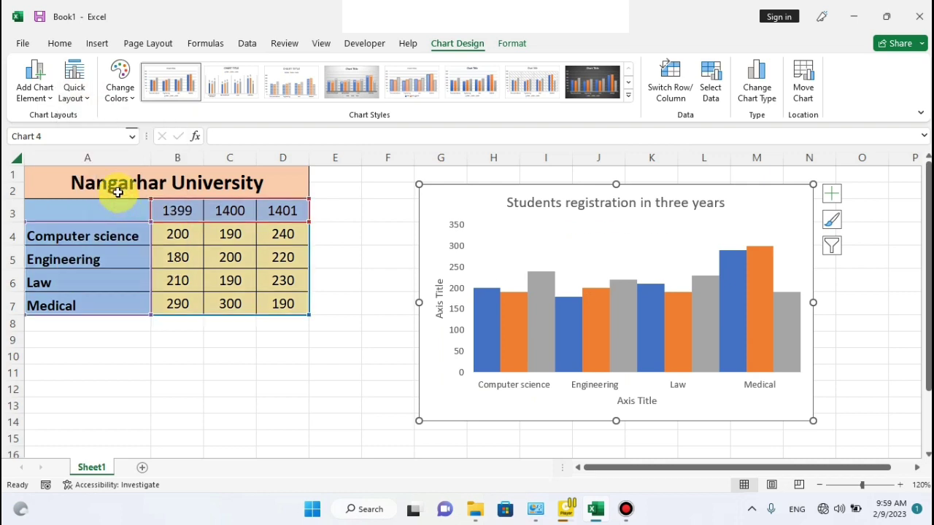
left_click(88, 98)
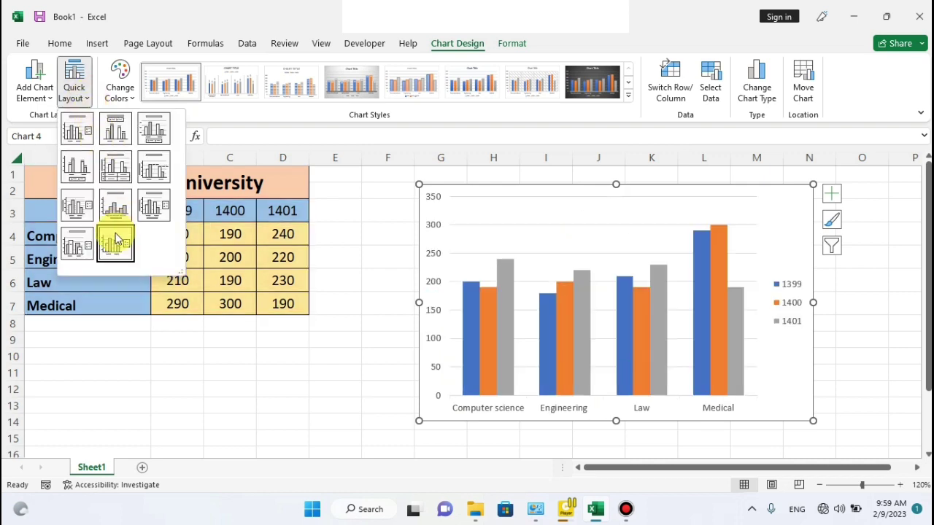
left_click(115, 233)
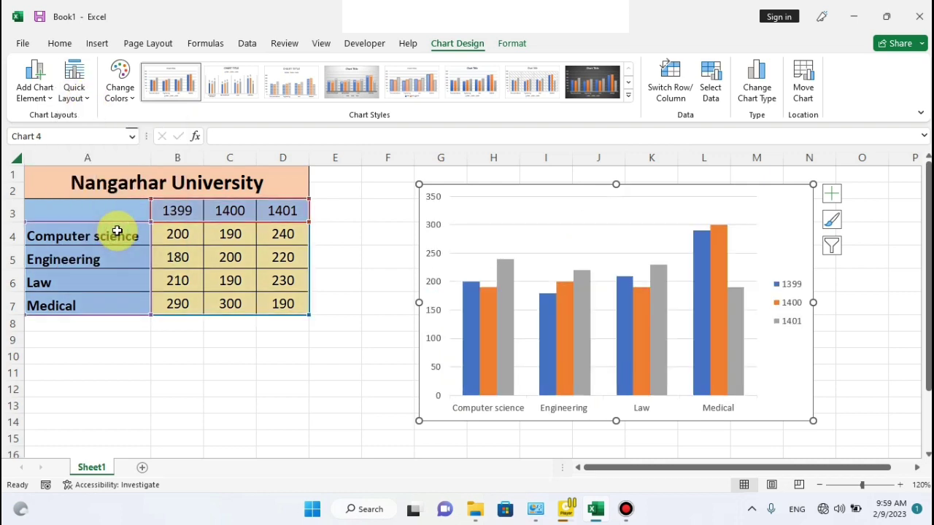
- Try the second Colorful palette, the orange Monochromatic palette and the grey Monochromatic palette on the column chart
left_click(132, 100)
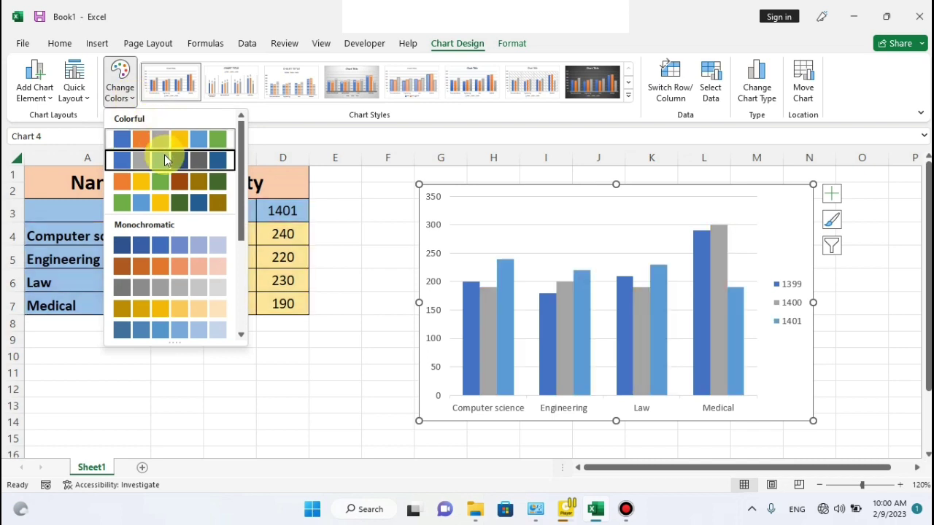
left_click(164, 157)
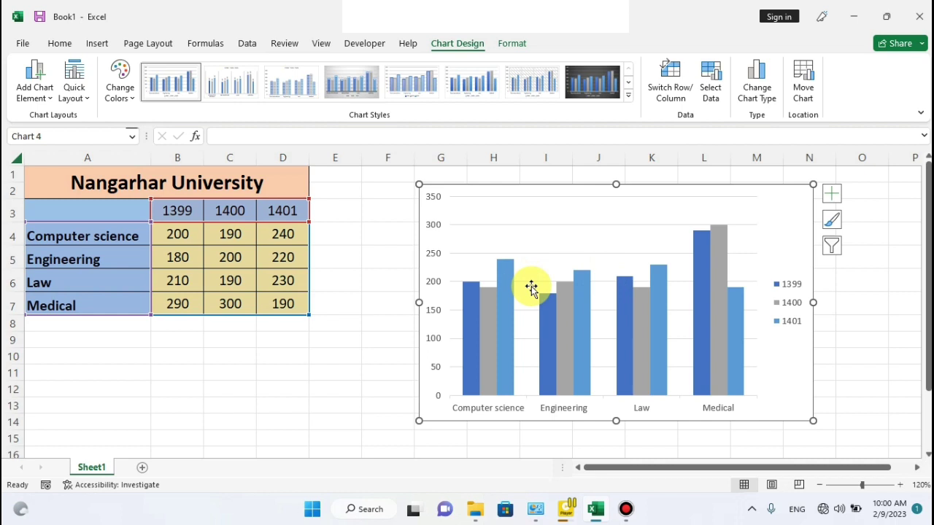
left_click(135, 103)
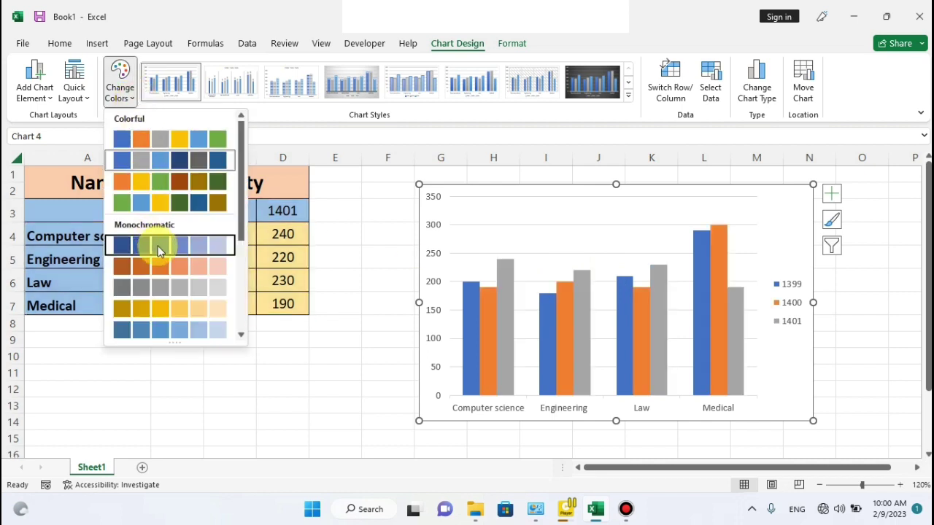
left_click(176, 261)
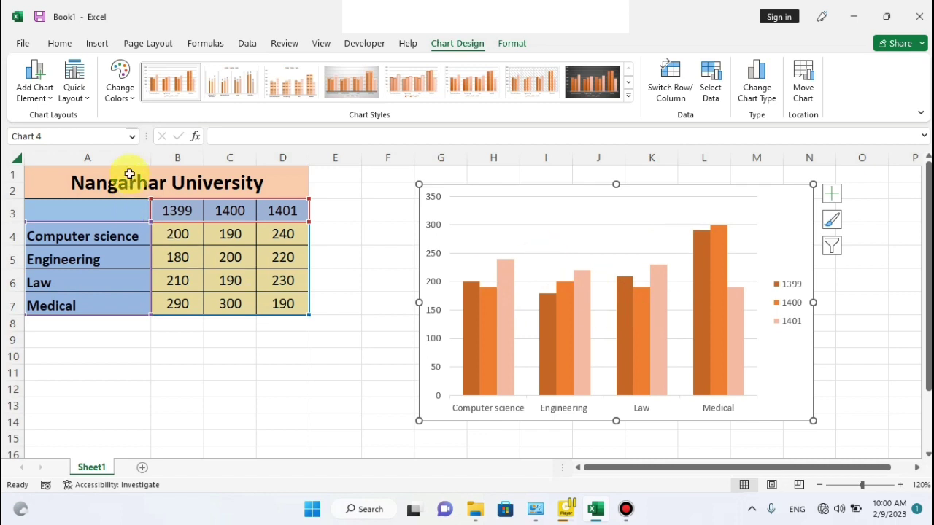
left_click(136, 99)
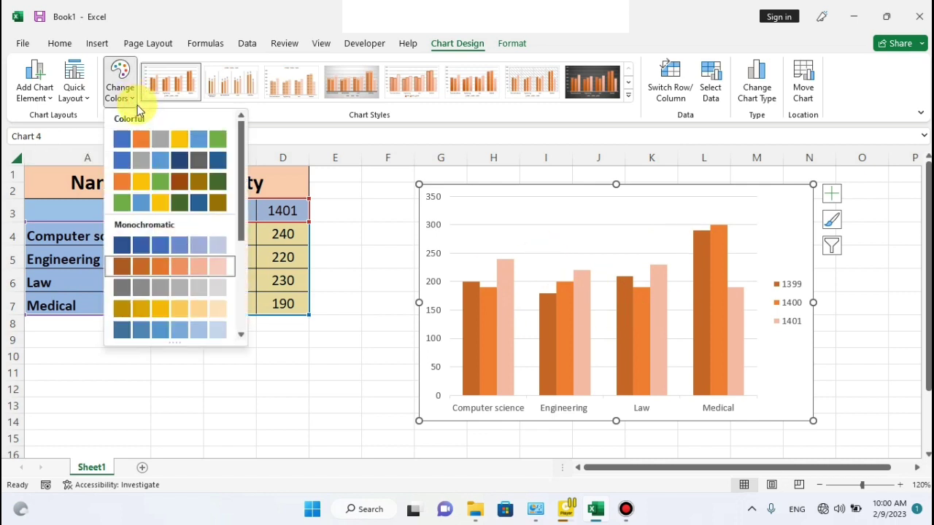
left_click(209, 288)
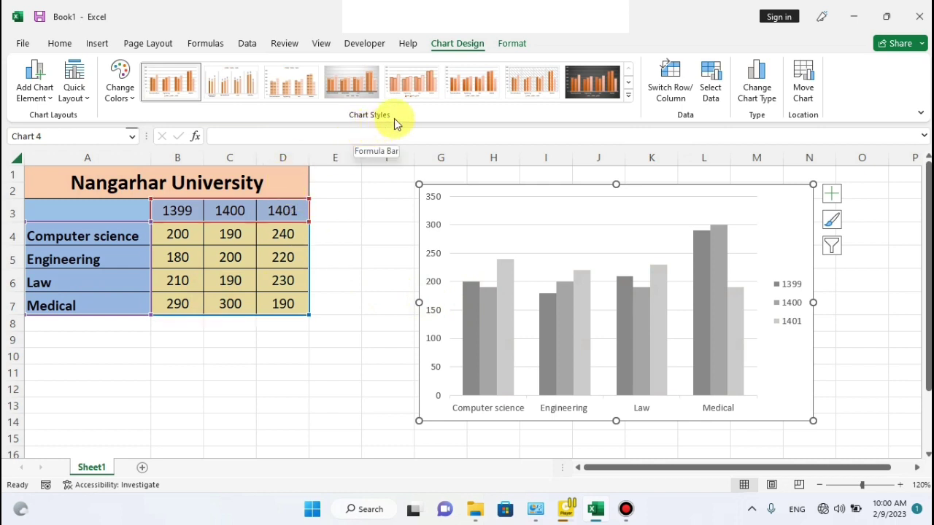
- Try the seventh, sixth and third chart styles before applying the first, and recolour the chart with the first Colorful palette
left_click(536, 79)
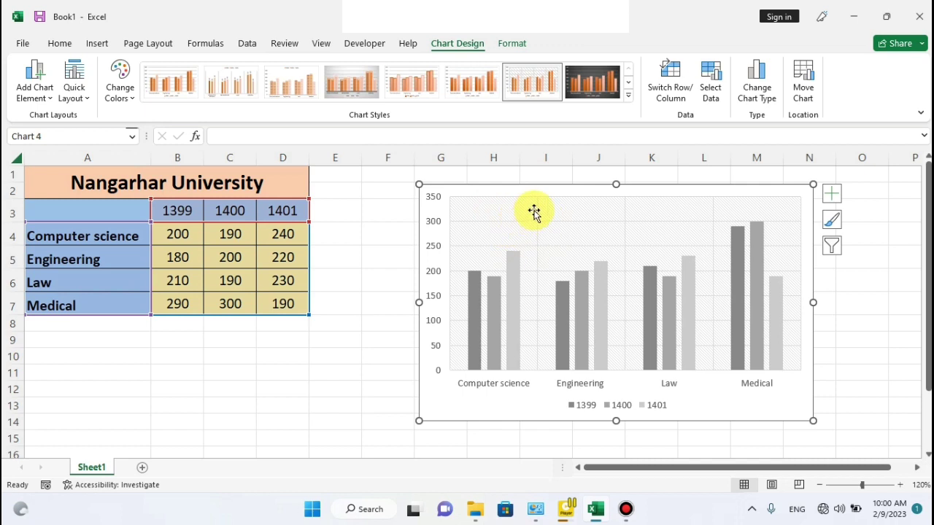
left_click(461, 83)
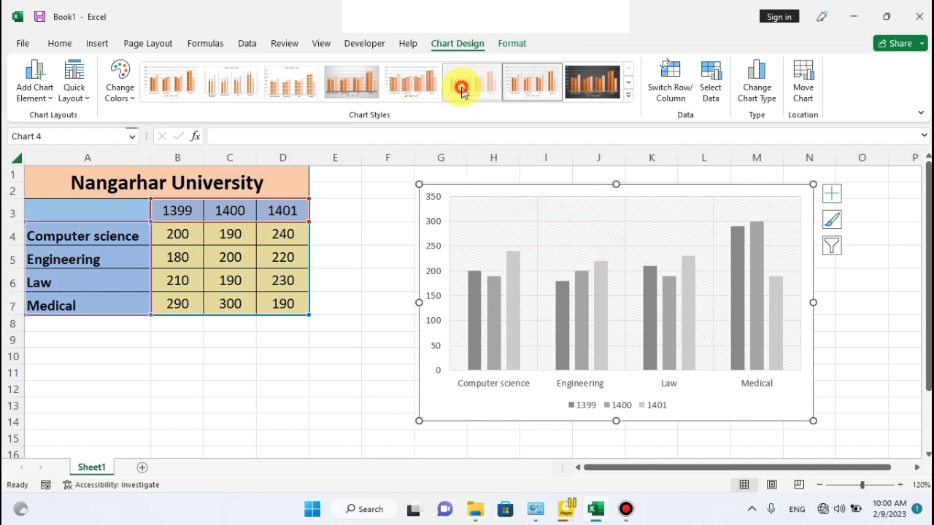
left_click(296, 94)
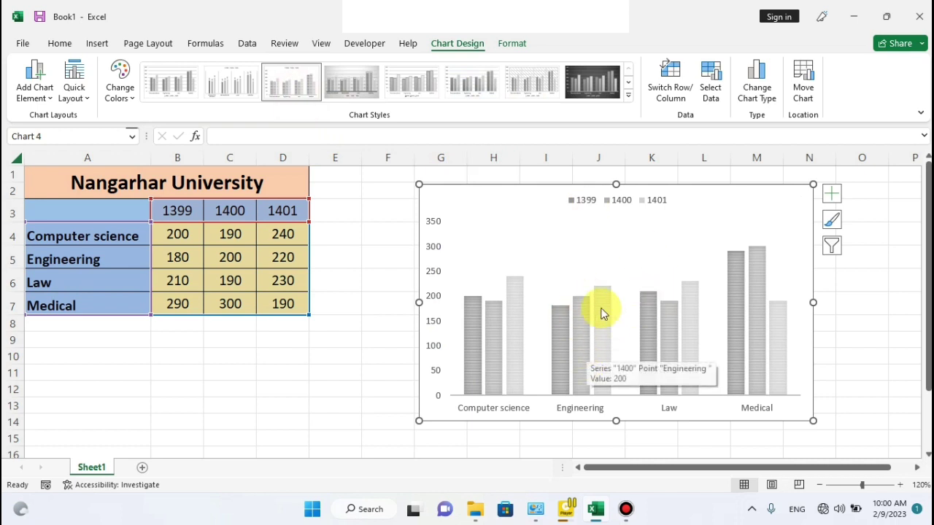
left_click(189, 91)
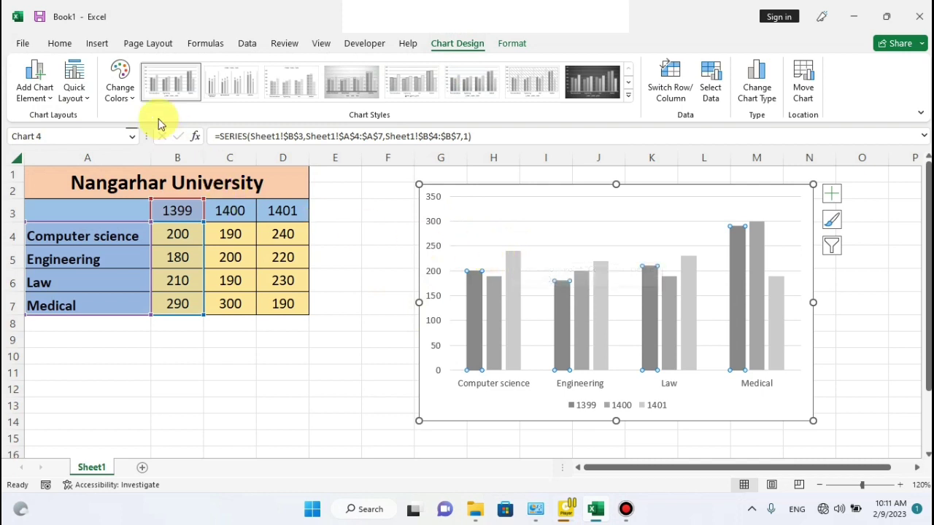
left_click(132, 104)
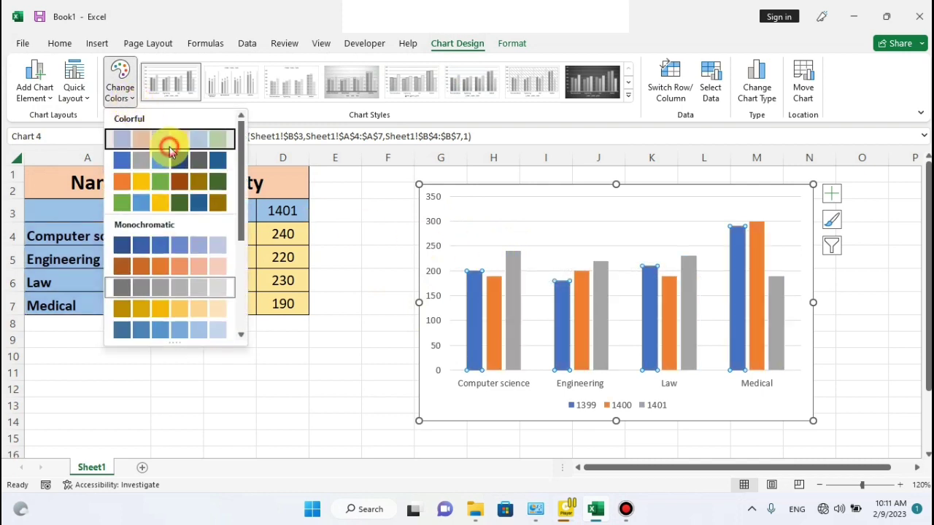
left_click(169, 147)
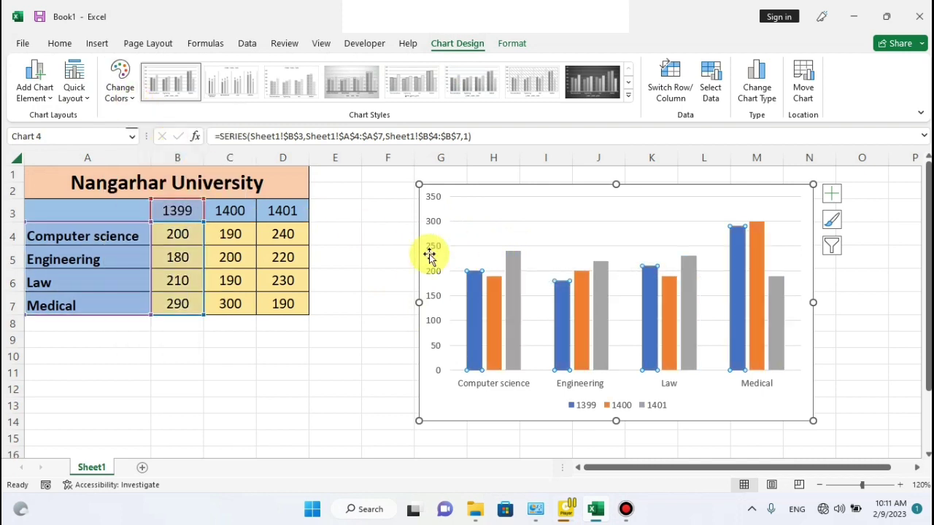
- Switch the chart's rows and columns so the years form the categories, and switch them back
left_click(665, 103)
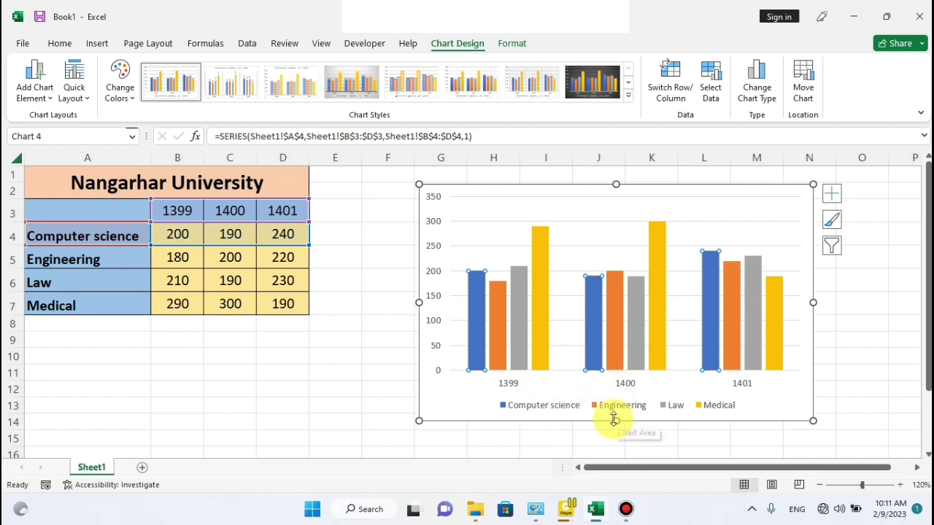
left_click(670, 94)
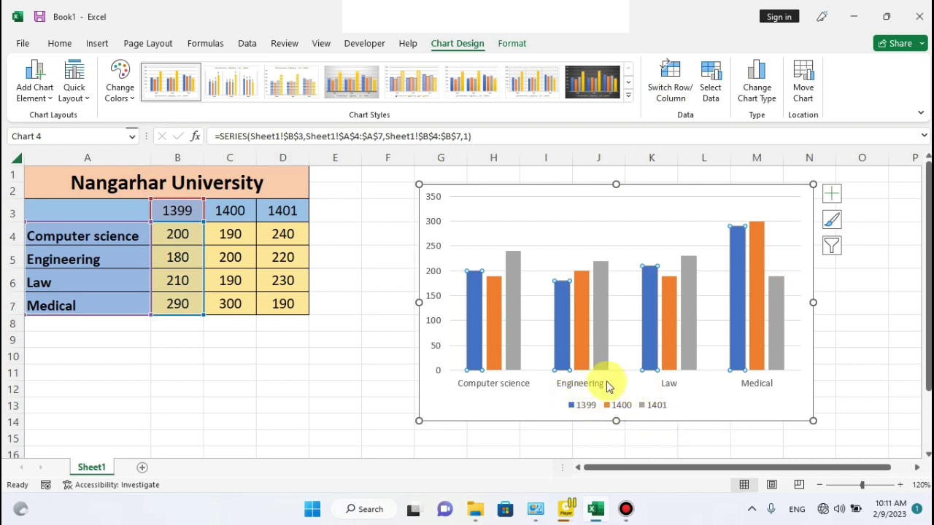
- Reduce the chart data range to A3:D6 on Sheet1, excluding the Medical row, and restore it to A3:D7
left_click(714, 95)
left_click_drag(605, 38, 572, 33)
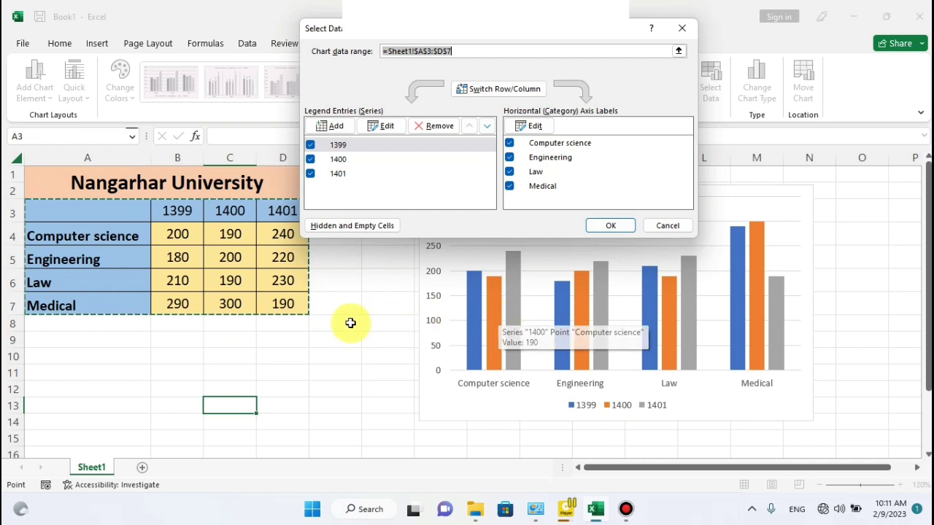
left_click_drag(83, 214, 268, 280)
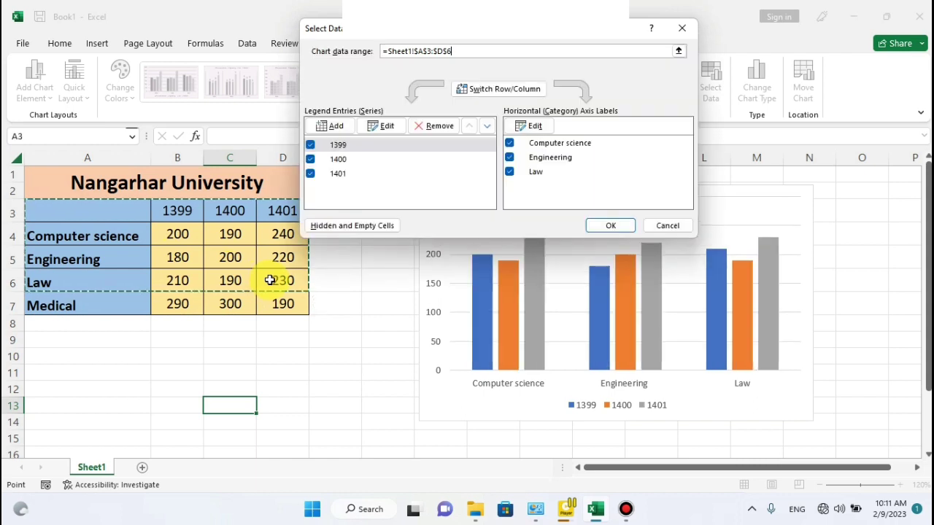
left_click(598, 227)
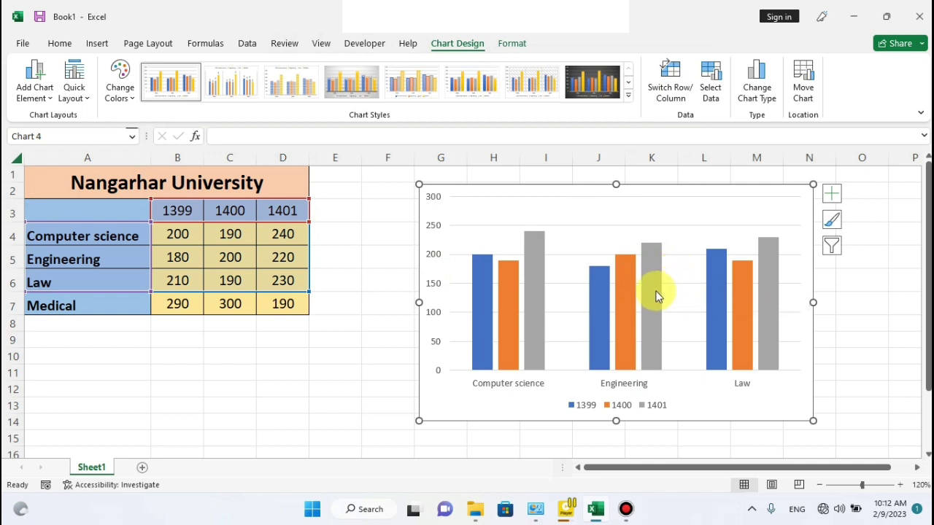
mouse_move(613, 272)
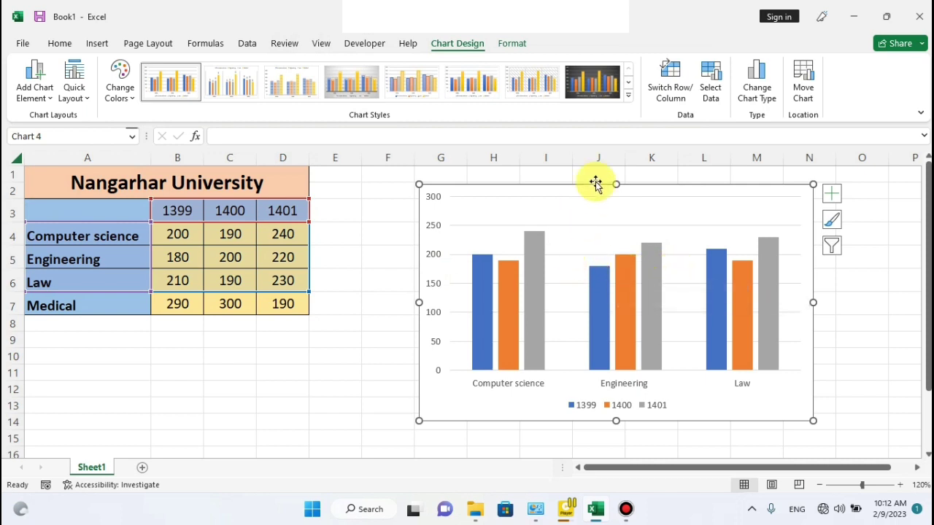
left_click(711, 92)
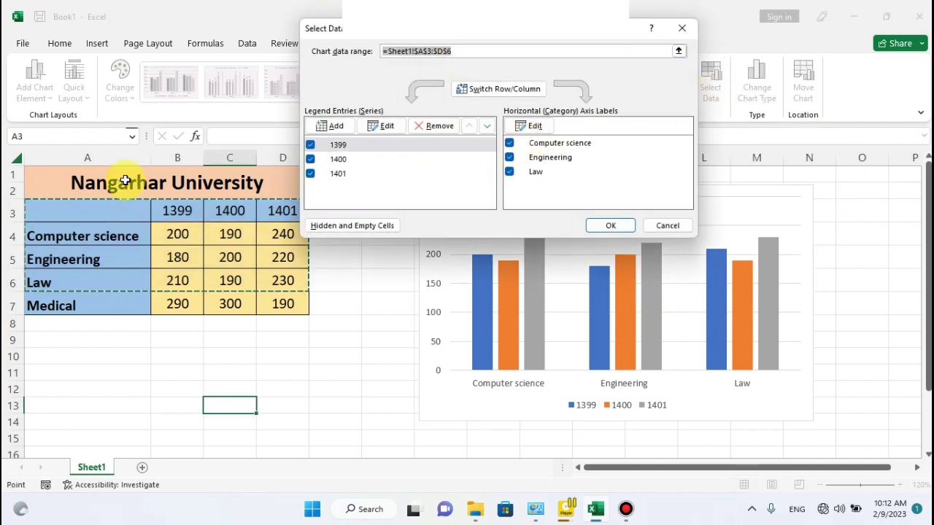
left_click_drag(77, 210, 278, 298)
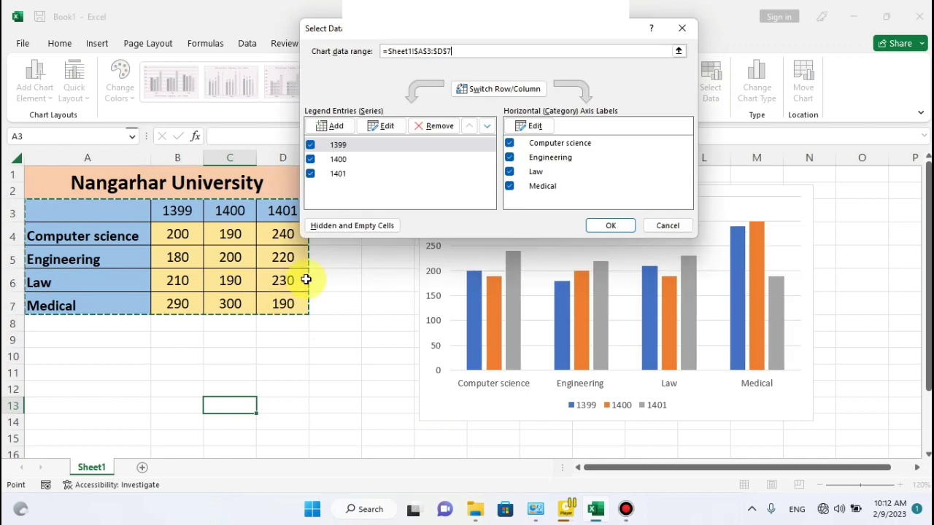
left_click(606, 228)
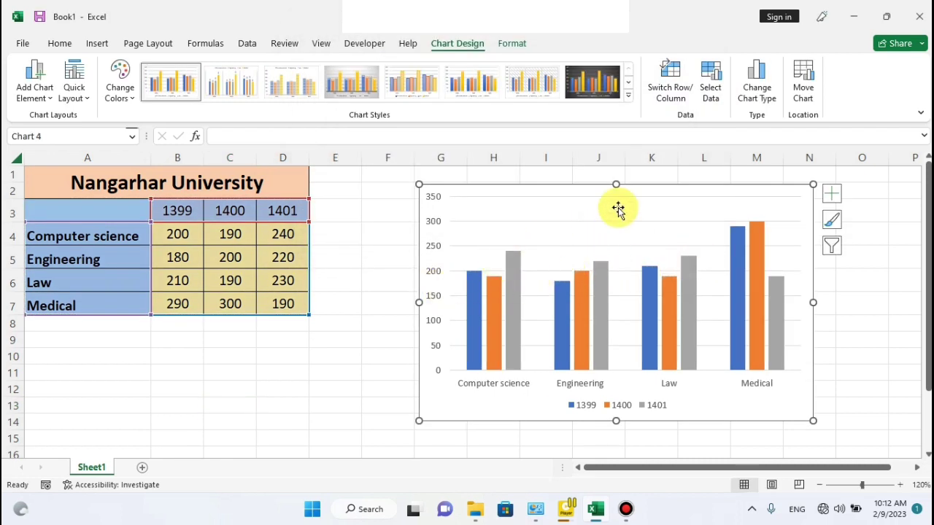
- Change the chart type to the first 3-D Column variant, previewing 3-D Stacked Column on the way, and apply the eighth chart style
left_click(759, 97)
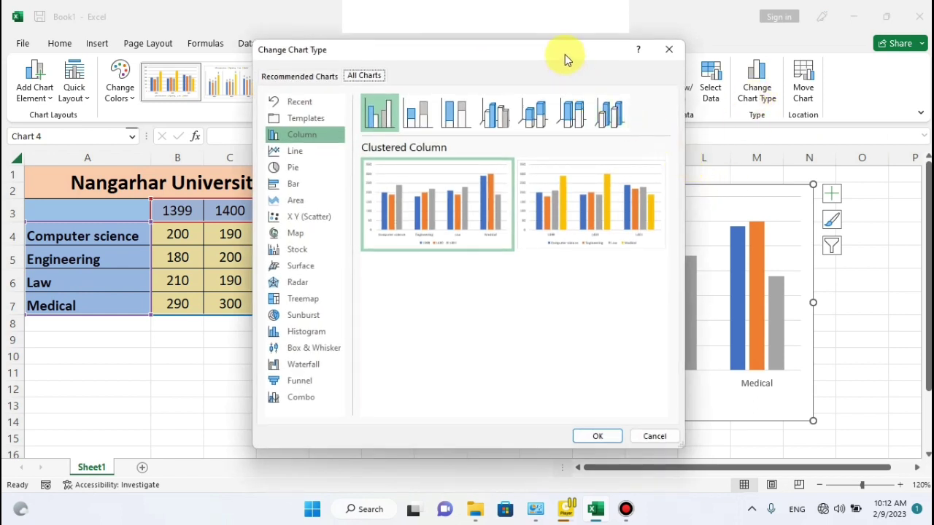
left_click_drag(565, 55, 473, 66)
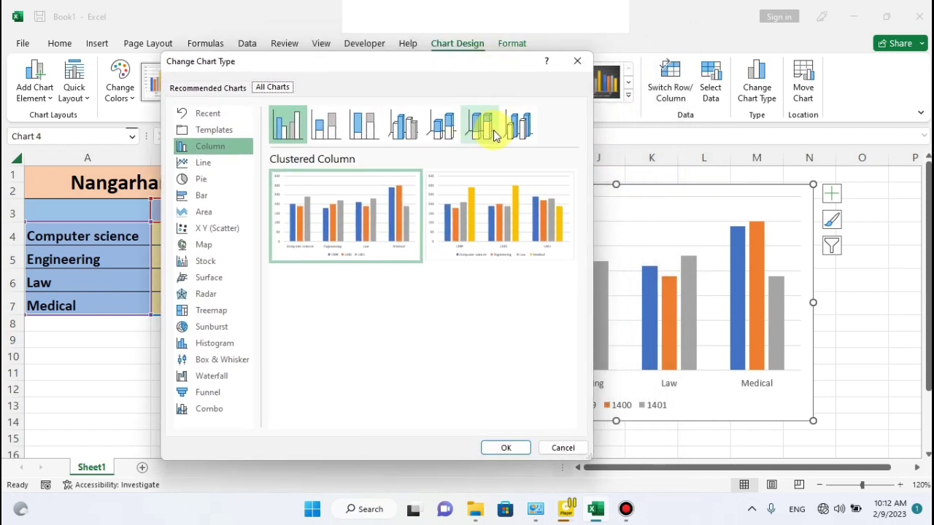
left_click(520, 129)
mouse_move(496, 218)
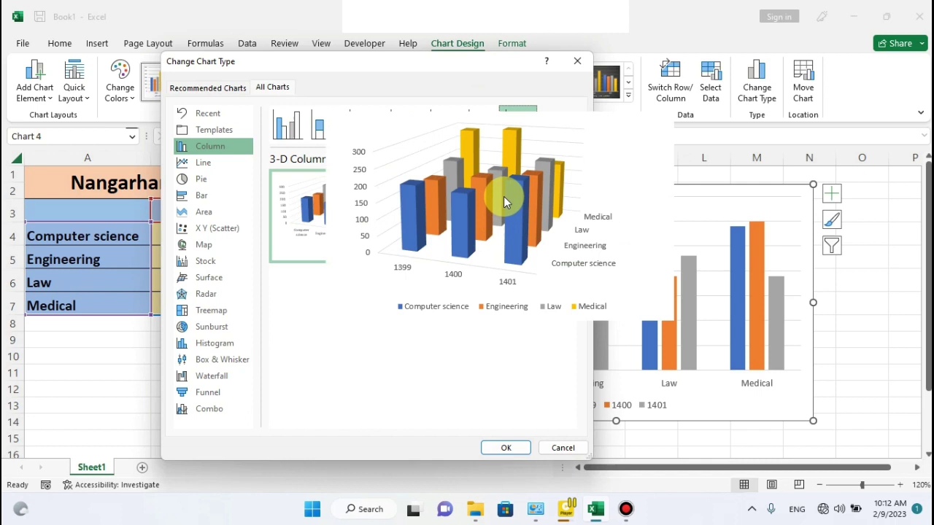
left_click(447, 127)
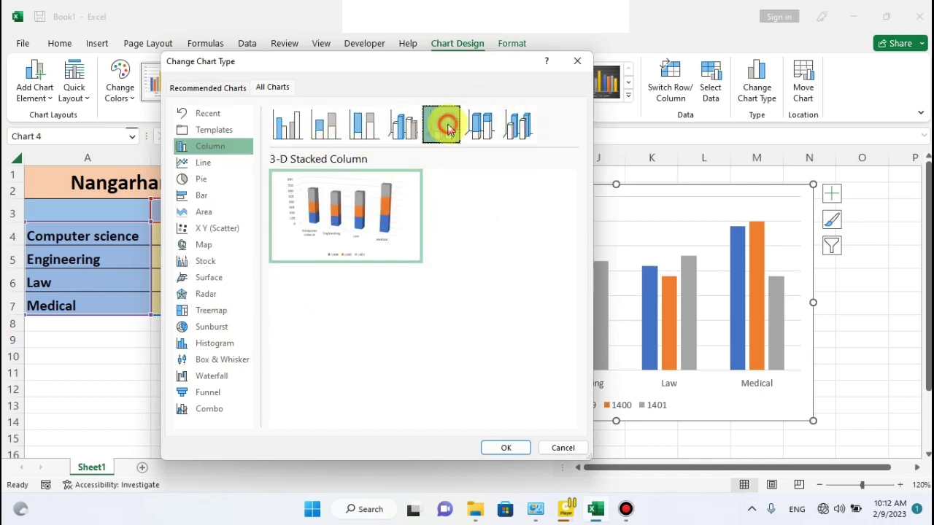
left_click(518, 125)
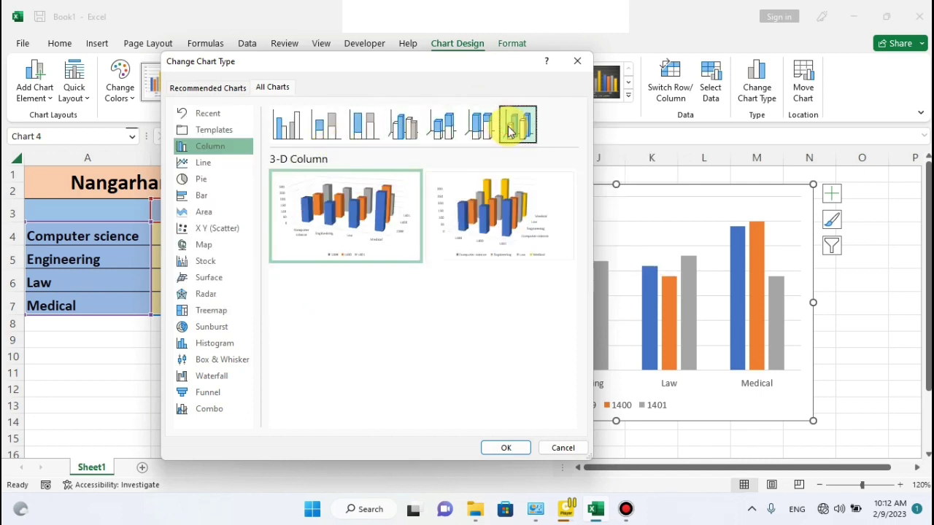
left_click(521, 448)
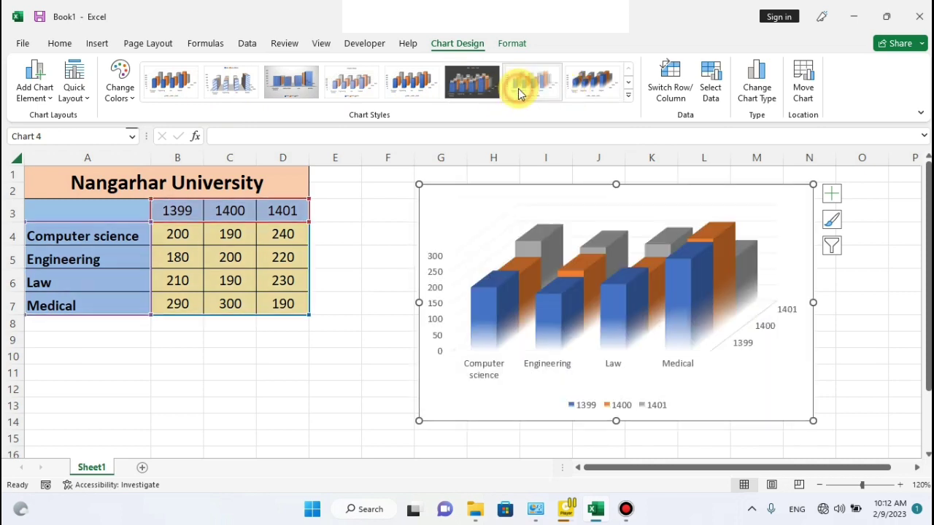
left_click(595, 86)
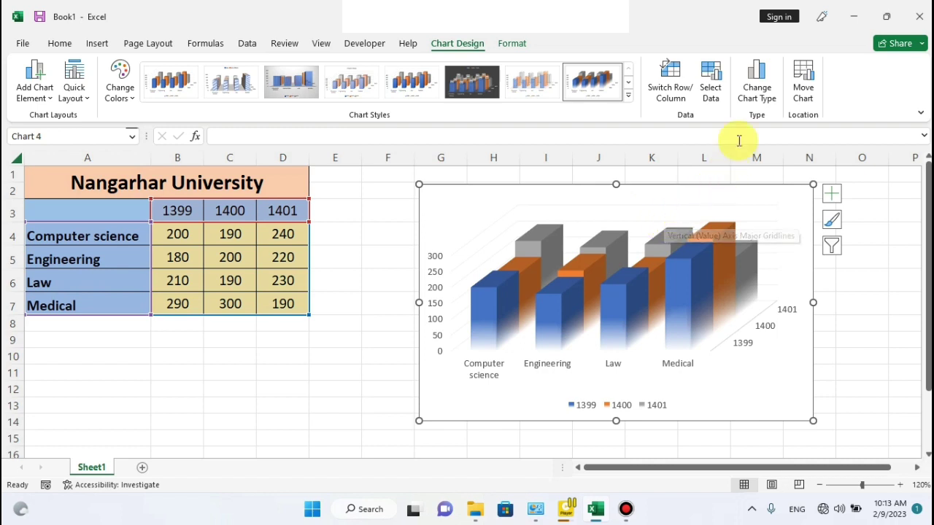
- Move the 3-D column chart to a new sheet named "Nangarhar university"
left_click(802, 88)
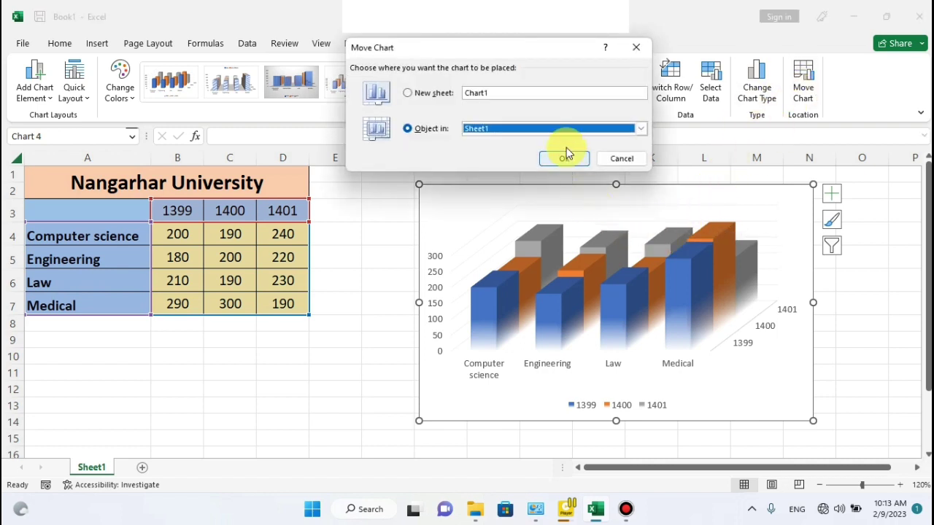
left_click(409, 95)
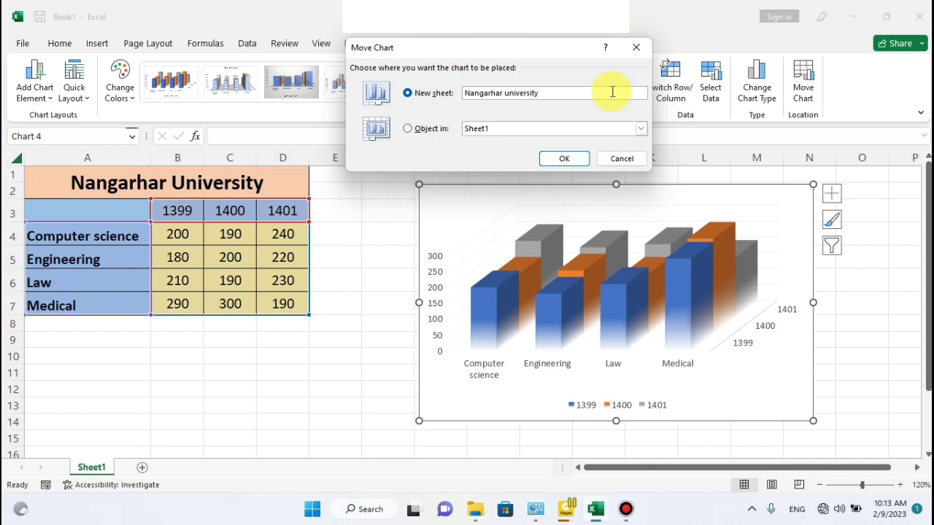
left_click(577, 167)
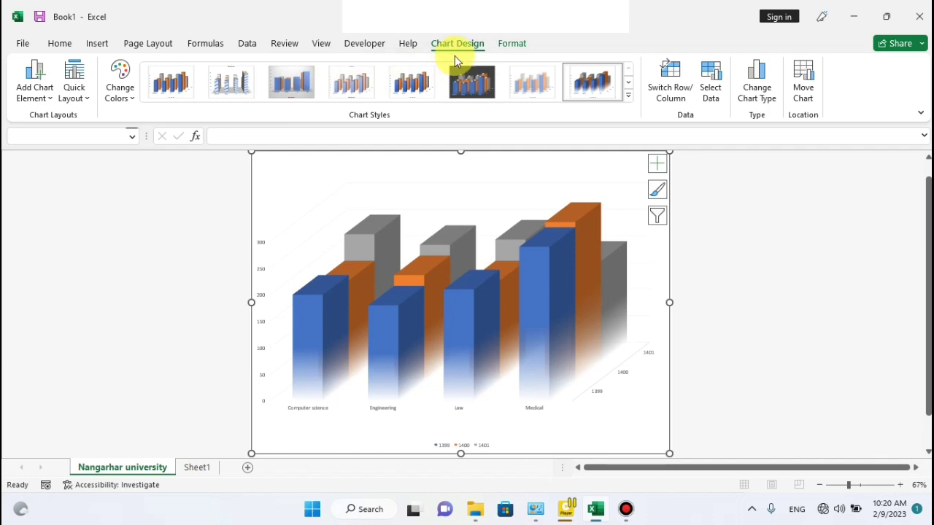
- Select the chart's back wall, chart area, legend and vertical value axis one after another to see which part each name refers to
left_click(504, 46)
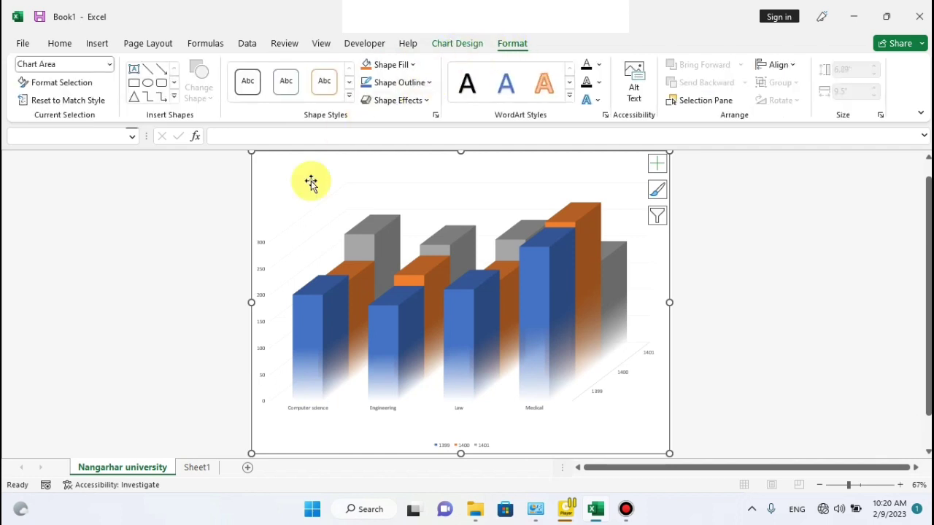
left_click(109, 65)
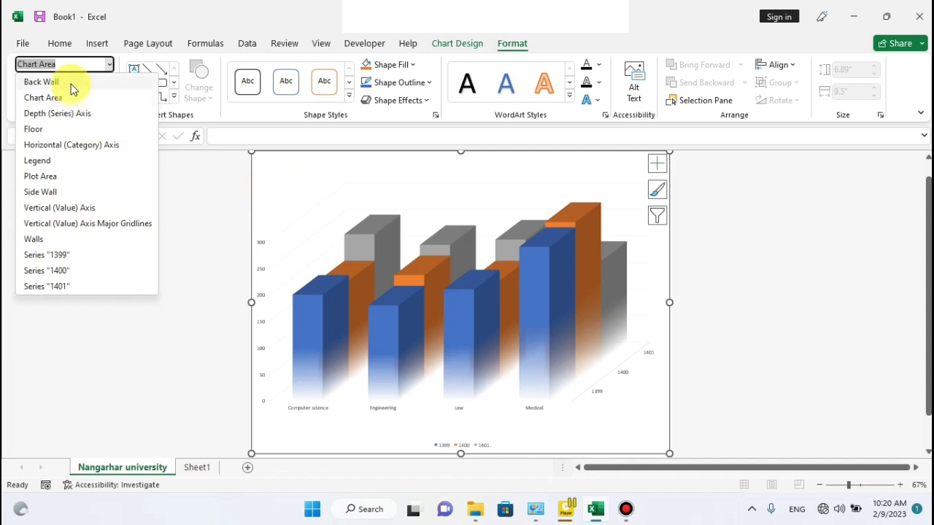
left_click(44, 81)
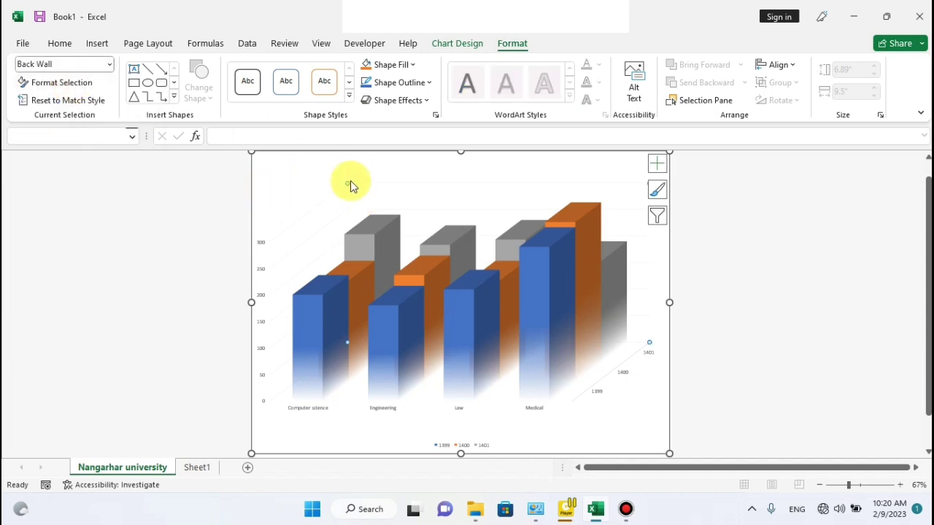
left_click(109, 67)
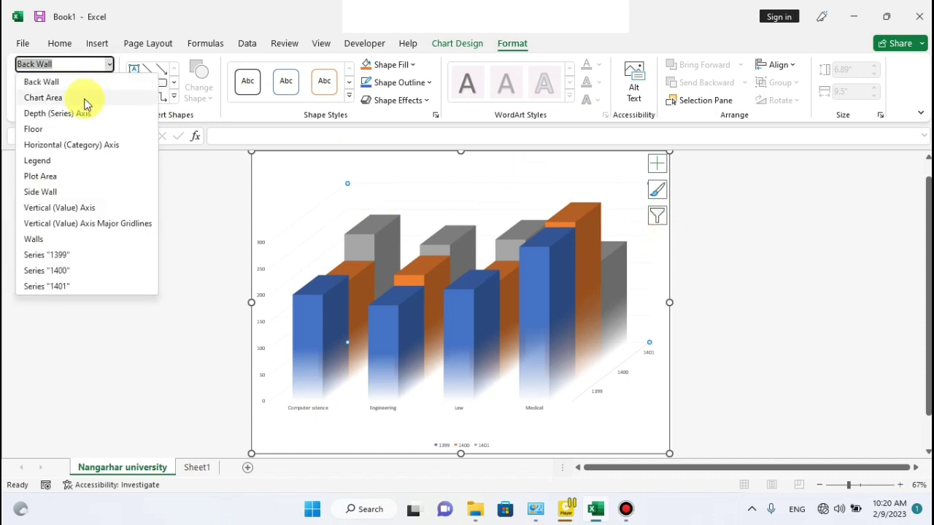
left_click(84, 99)
left_click(109, 65)
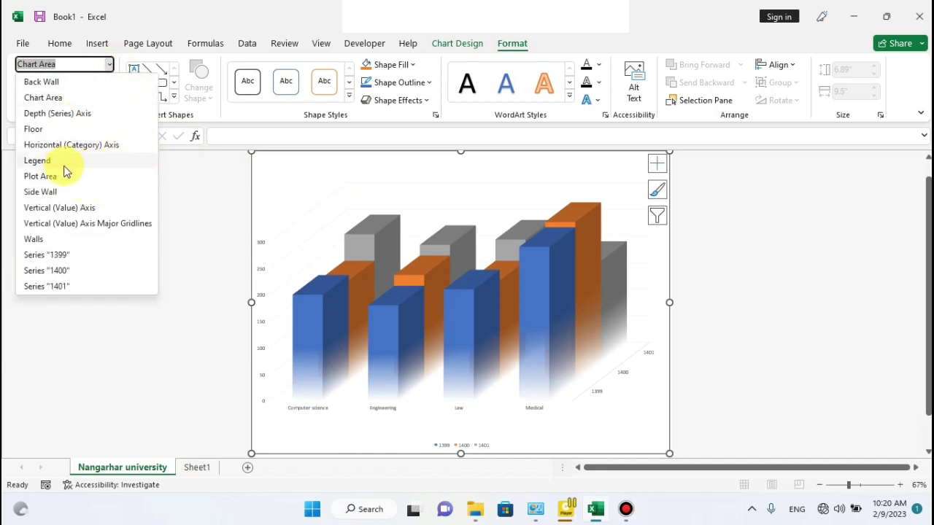
left_click(38, 160)
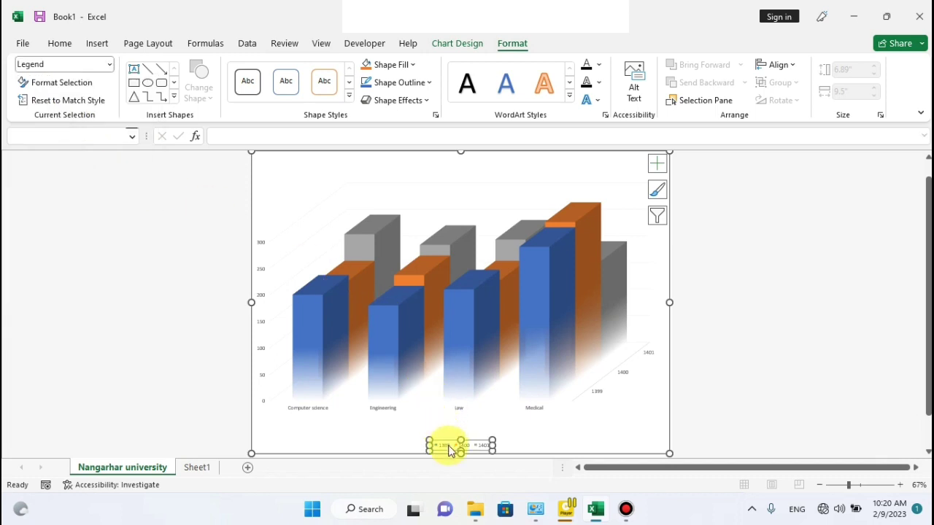
left_click(108, 65)
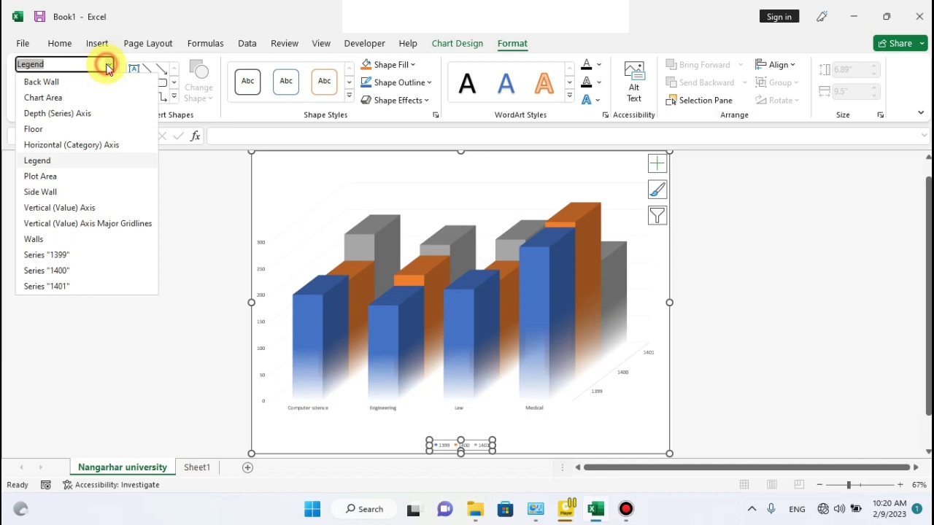
left_click(59, 208)
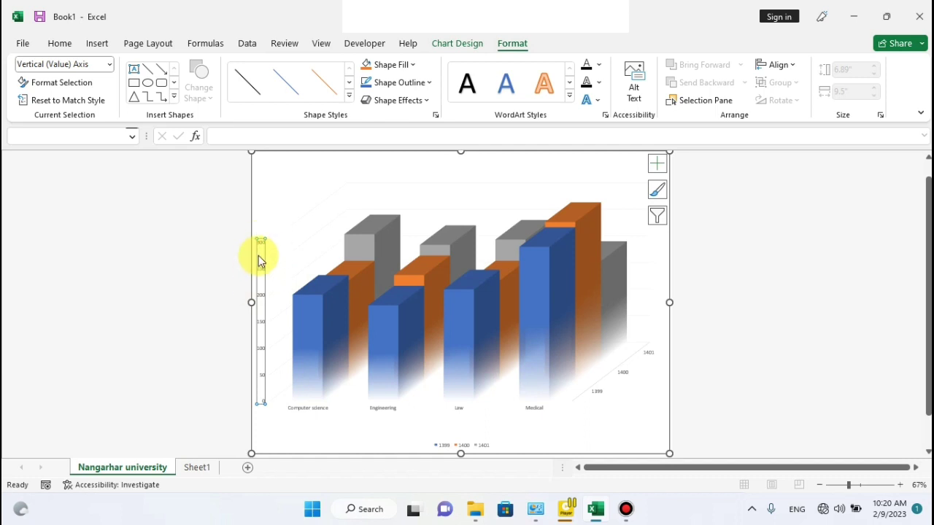
- Select the chart area, open its formatting options and set its fill to No fill
left_click(110, 65)
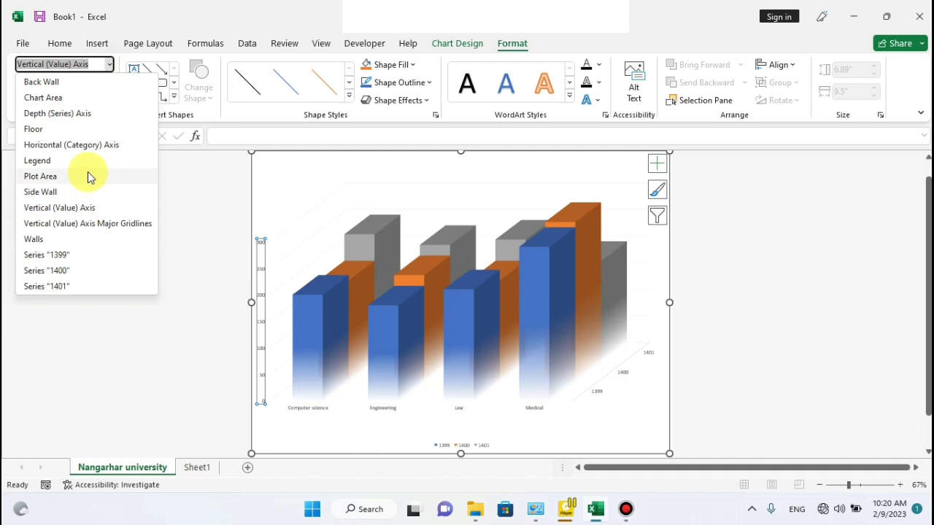
left_click(47, 97)
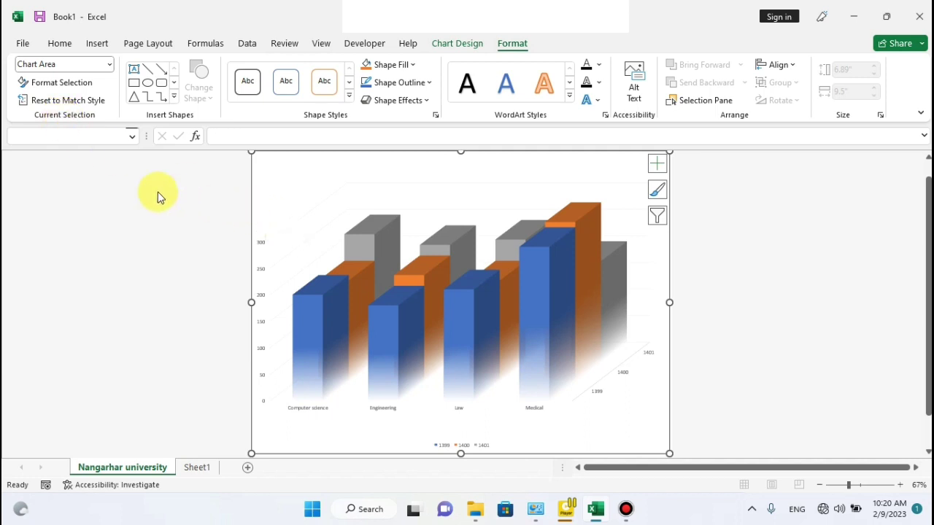
left_click(54, 84)
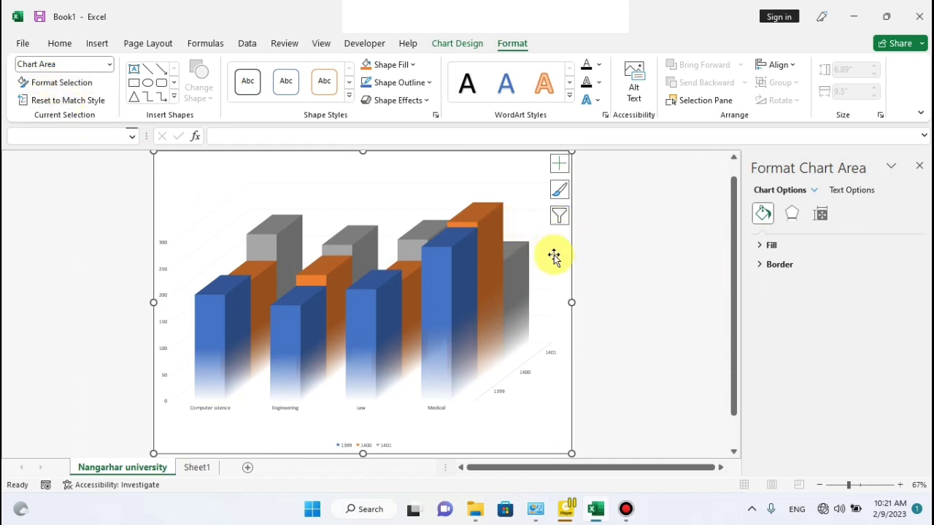
left_click(757, 245)
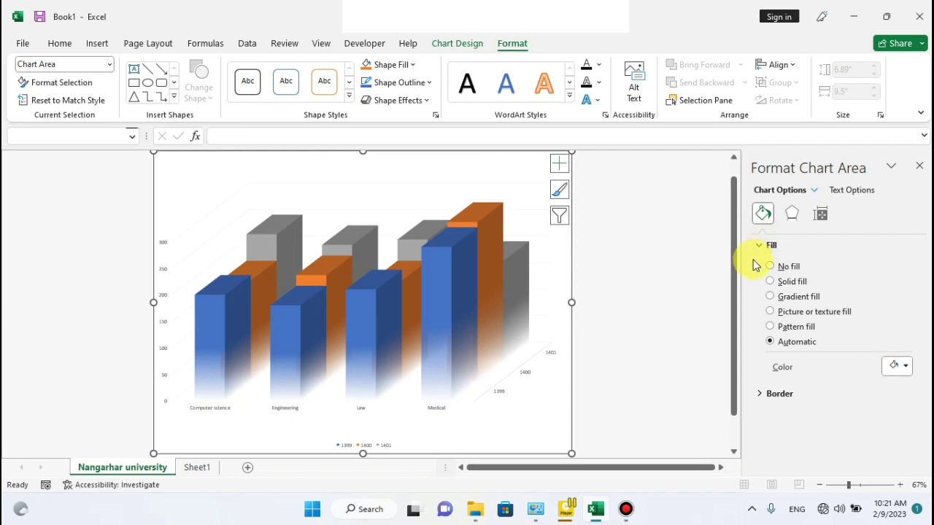
left_click(770, 269)
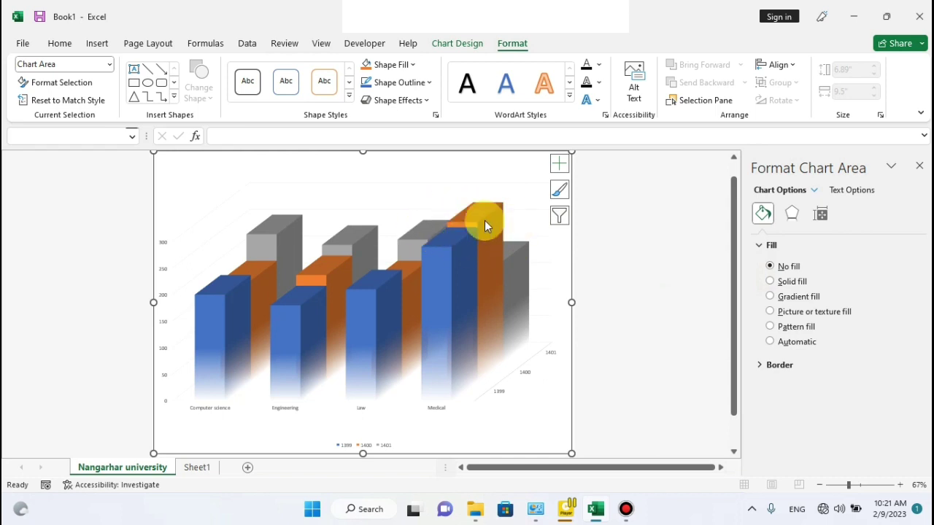
- Give the chart area a solid fill in standard red with 0% transparency
left_click(780, 283)
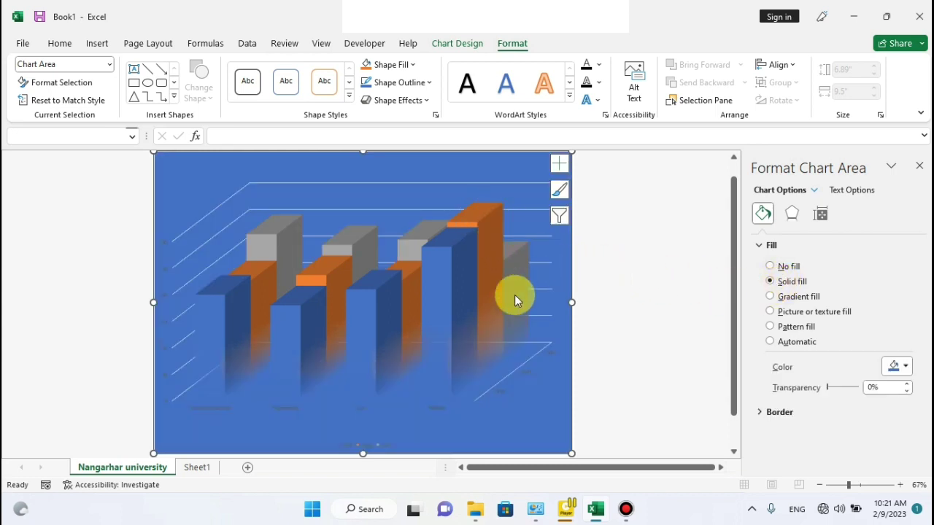
left_click(904, 368)
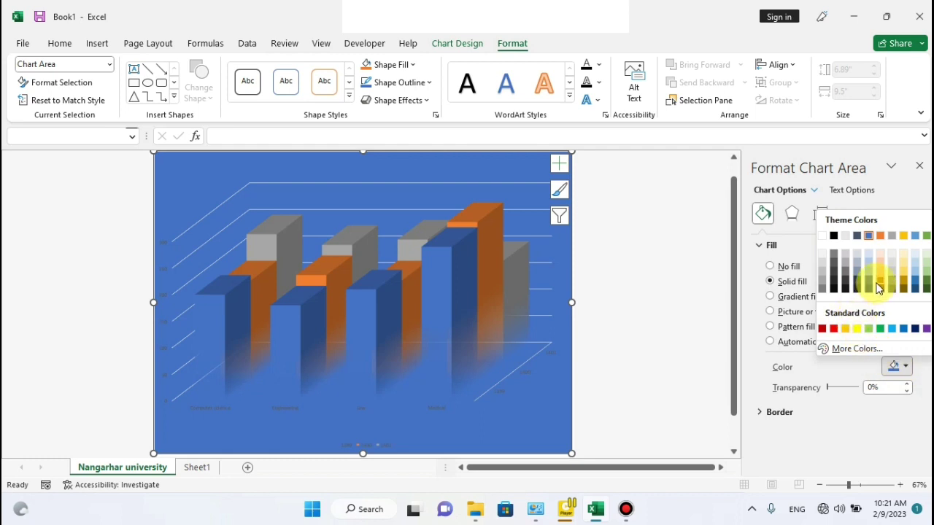
left_click(837, 330)
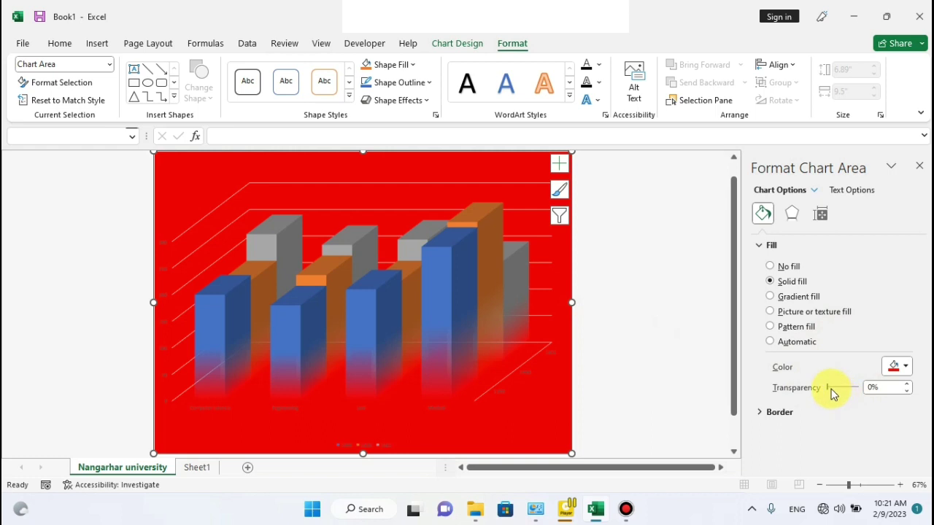
mouse_move(829, 387)
left_mouse_down()
mouse_move(851, 392)
mouse_move(827, 405)
left_mouse_up()
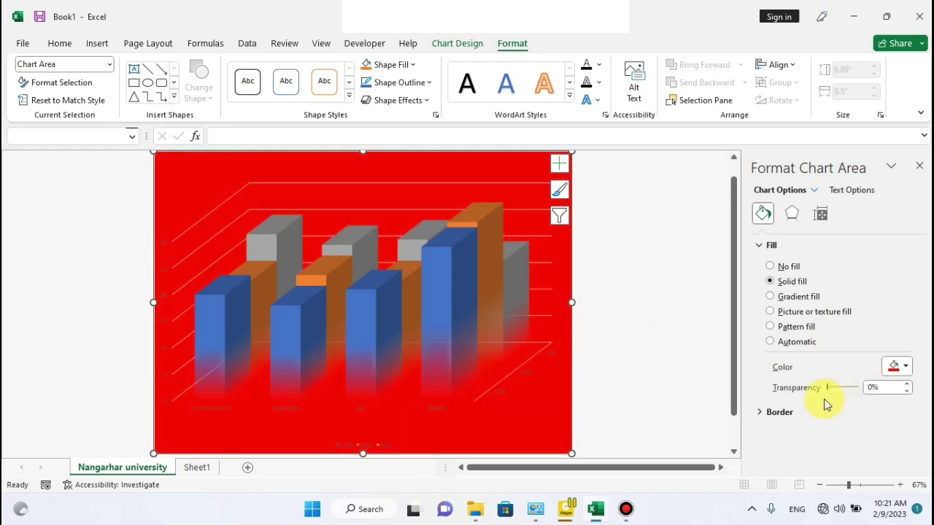
- Give the chart area a gradient fill using the gold radial preset in the fourth row, and change the gradient type to Rectangular
left_click(771, 297)
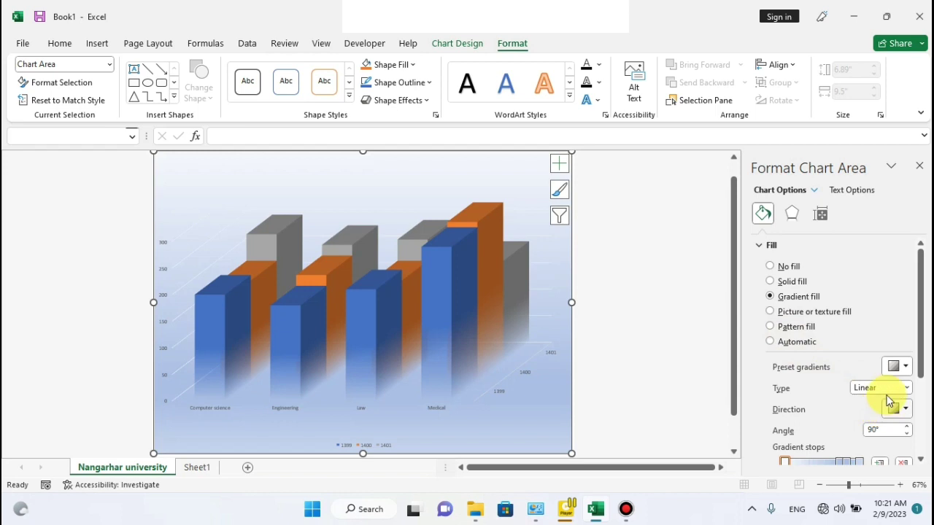
left_click(906, 368)
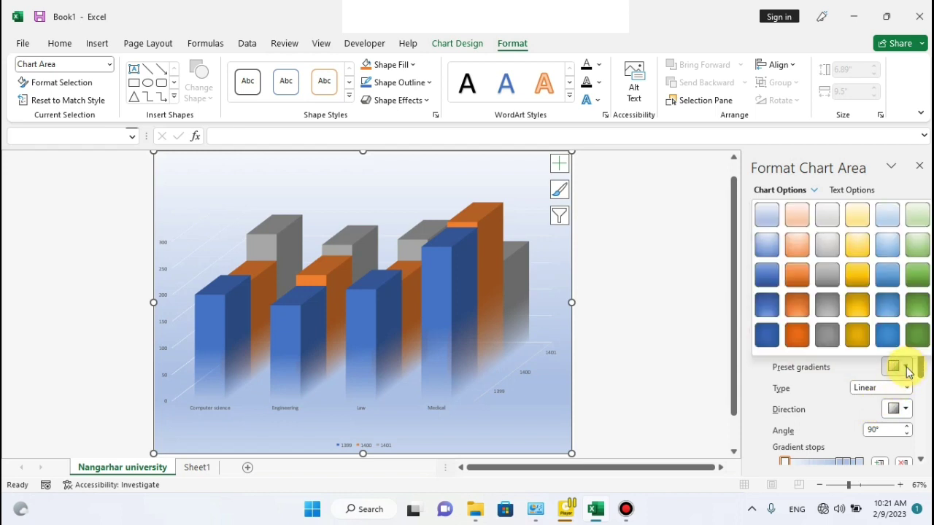
left_click(850, 308)
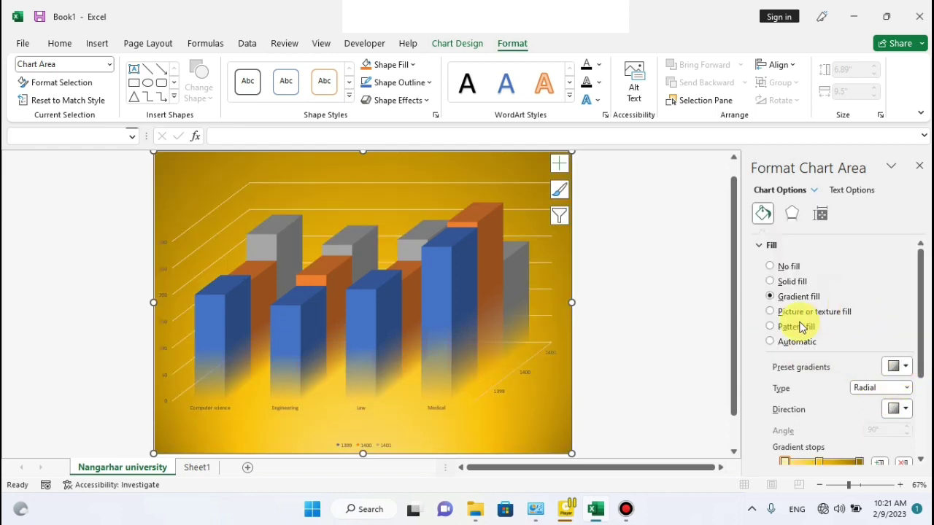
left_click(907, 388)
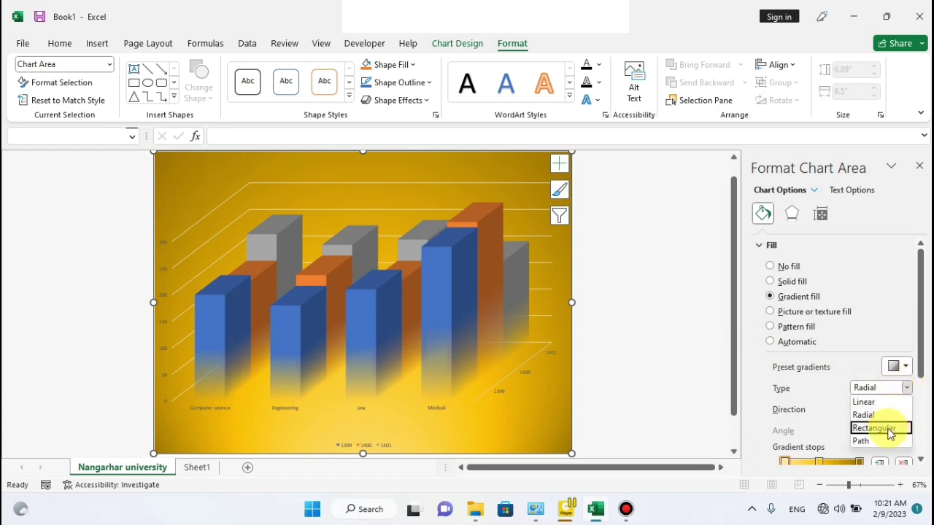
left_click(887, 429)
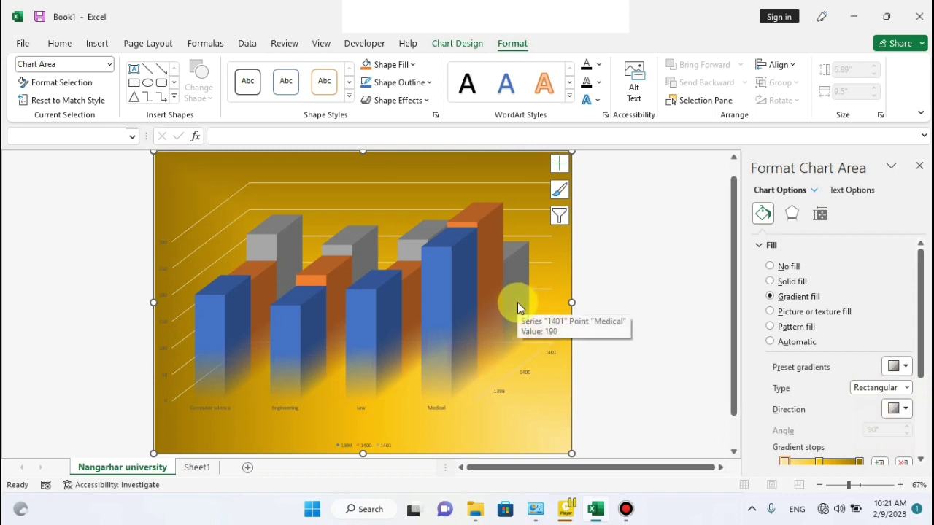
- Recolour the chart area's gradient stops: red for the first, green for the middle one at 46%, and yellow for the last
scroll(802, 387, "down", 2)
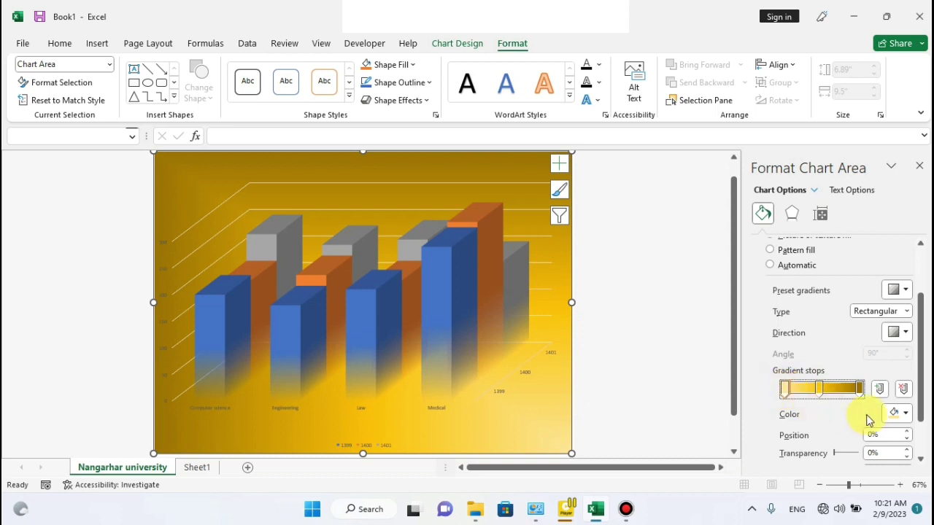
left_click(898, 412)
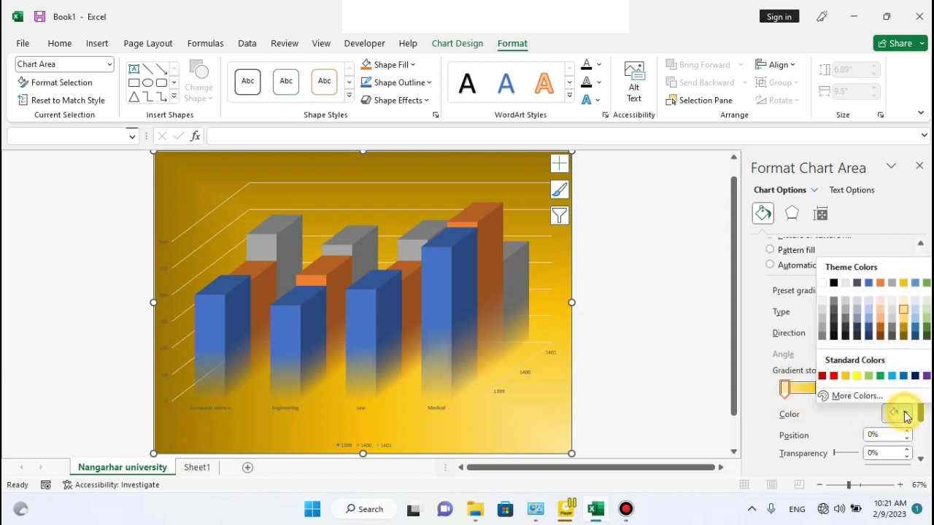
left_click(832, 376)
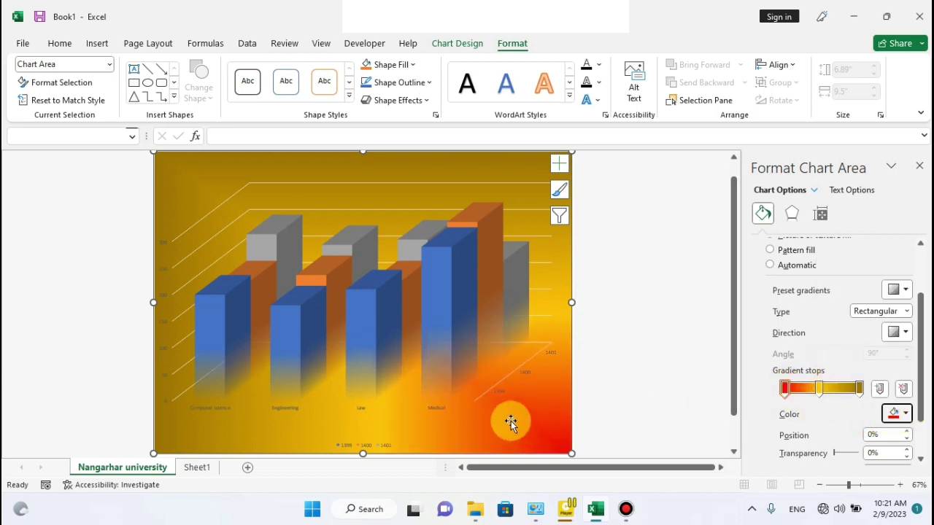
left_click(819, 389)
left_click(906, 414)
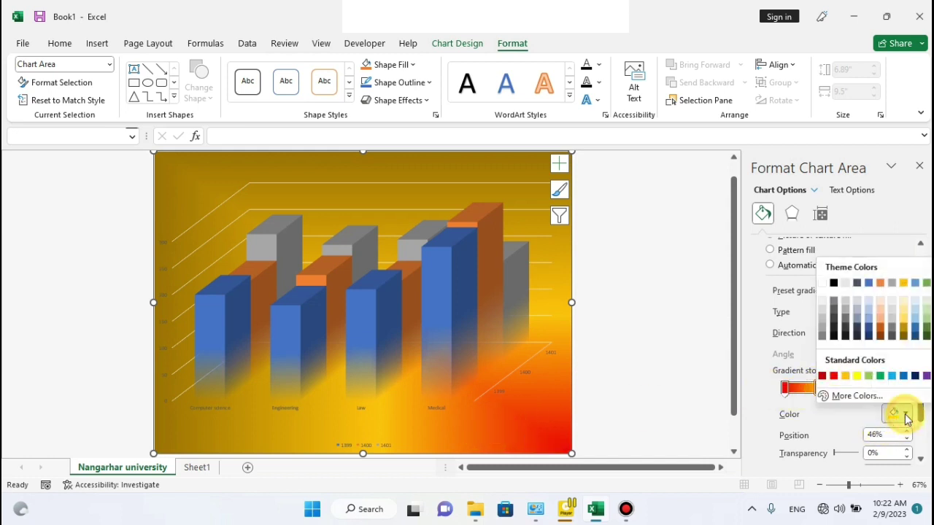
left_click(881, 377)
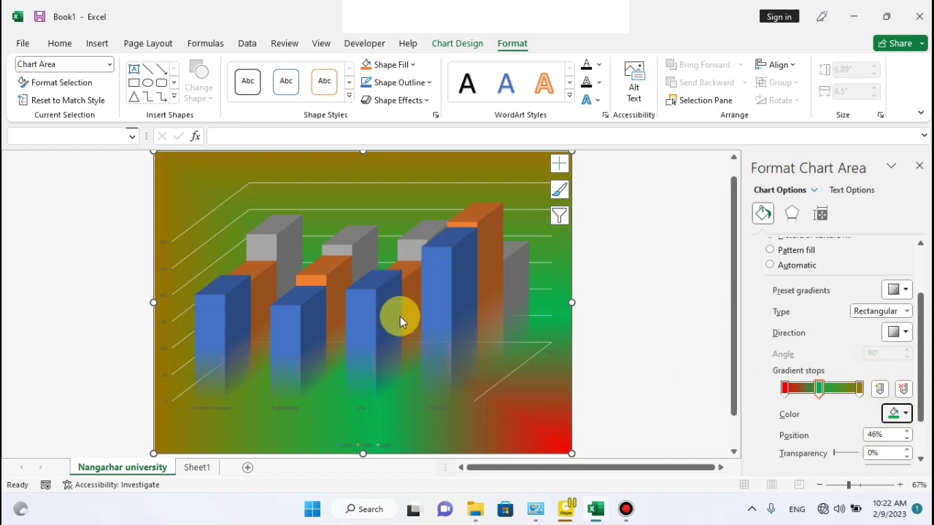
left_click(860, 389)
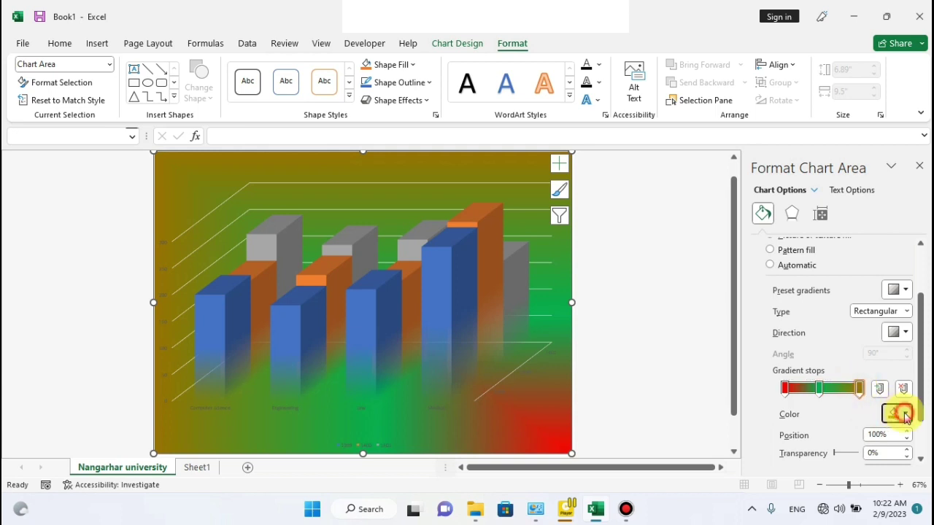
left_click(896, 413)
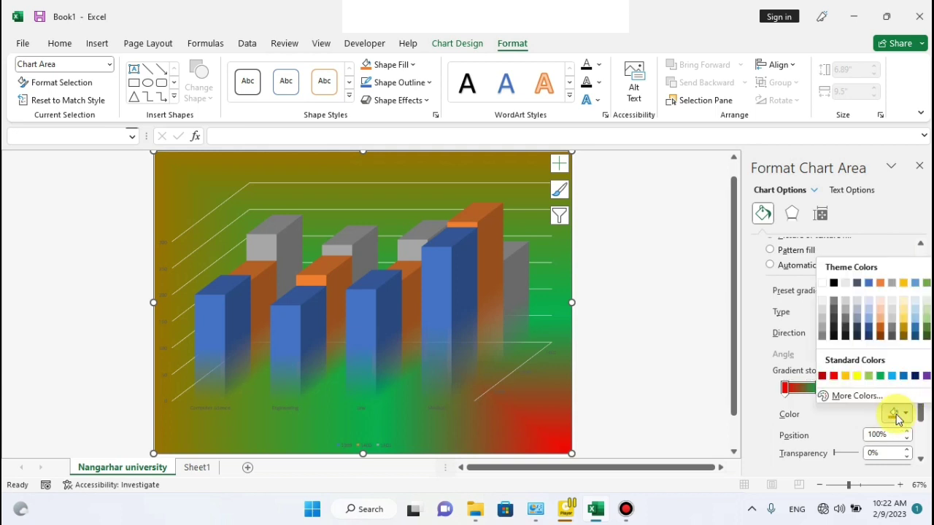
left_click(857, 377)
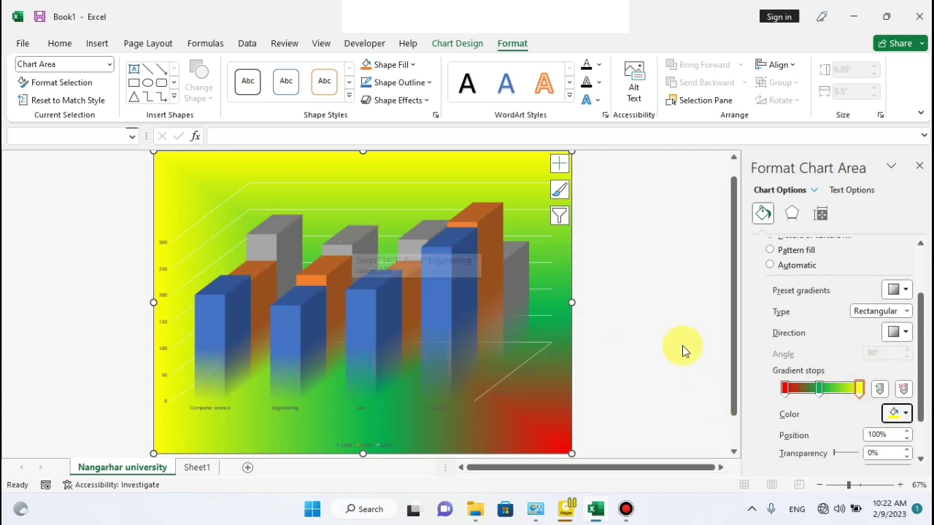
- Try the transparency and brightness settings of the yellow gradient stop, darkening it slightly
scroll(817, 435, "down", 1)
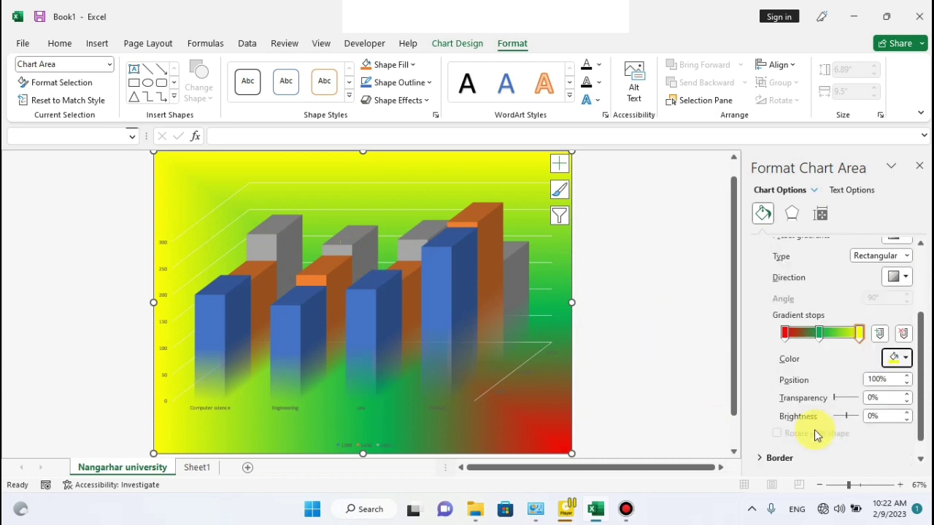
left_click_drag(835, 403, 846, 422)
scroll(827, 365, "up", 3)
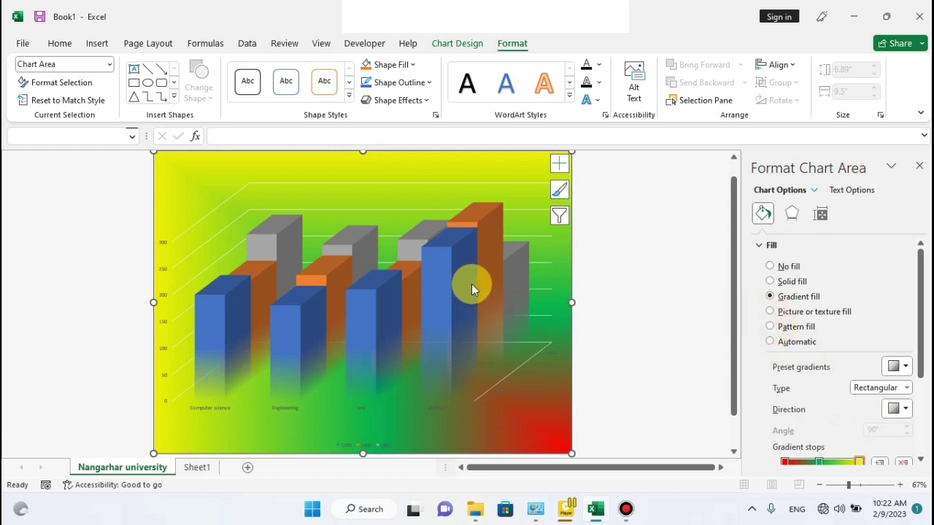
mouse_move(441, 298)
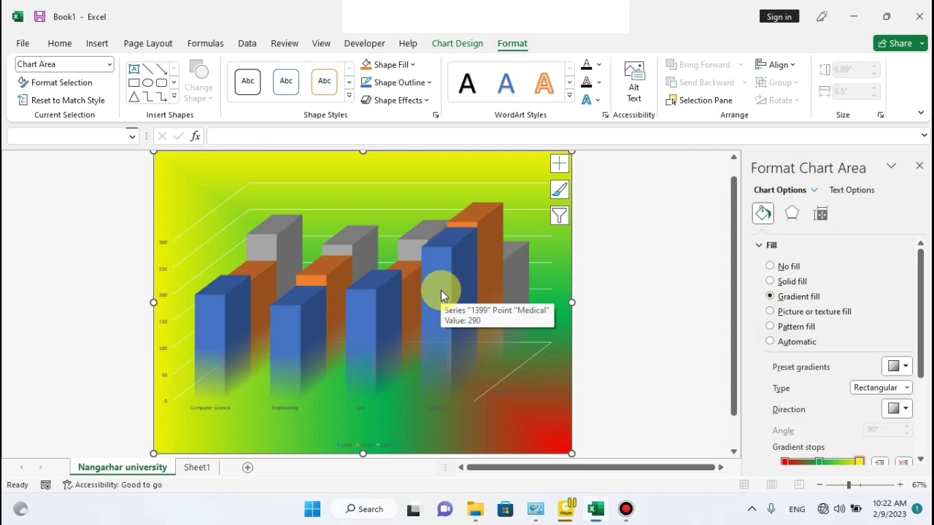
- Fill the chart area with the Nangarhar University logo picture "download (14)" from the Desktop
left_click(772, 313)
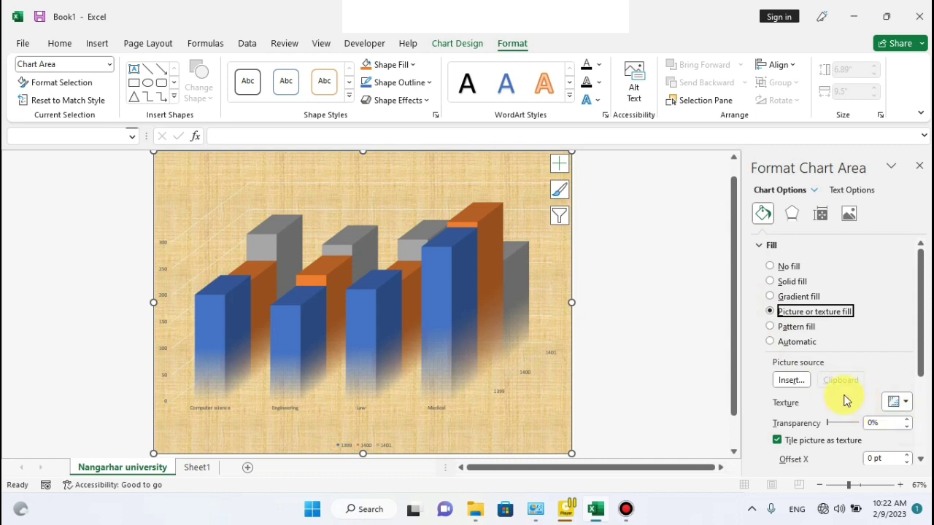
left_click(791, 383)
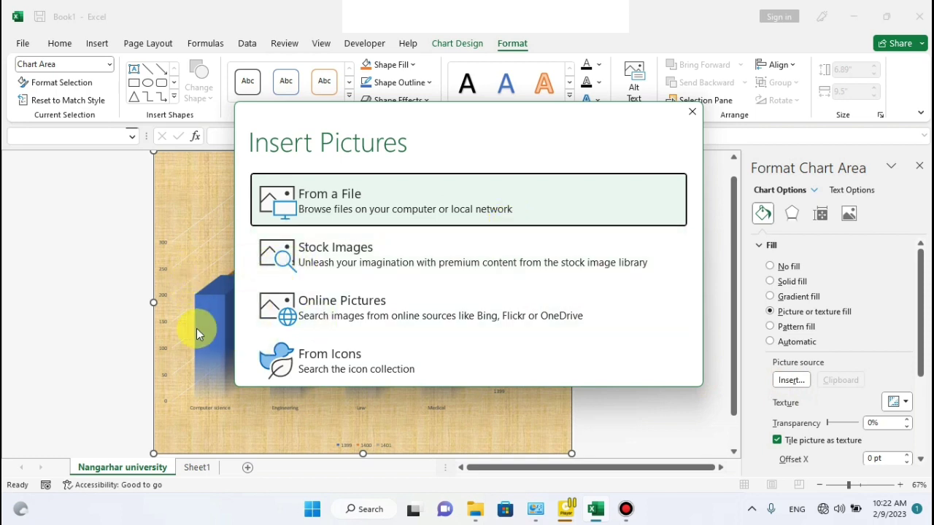
left_click(544, 196)
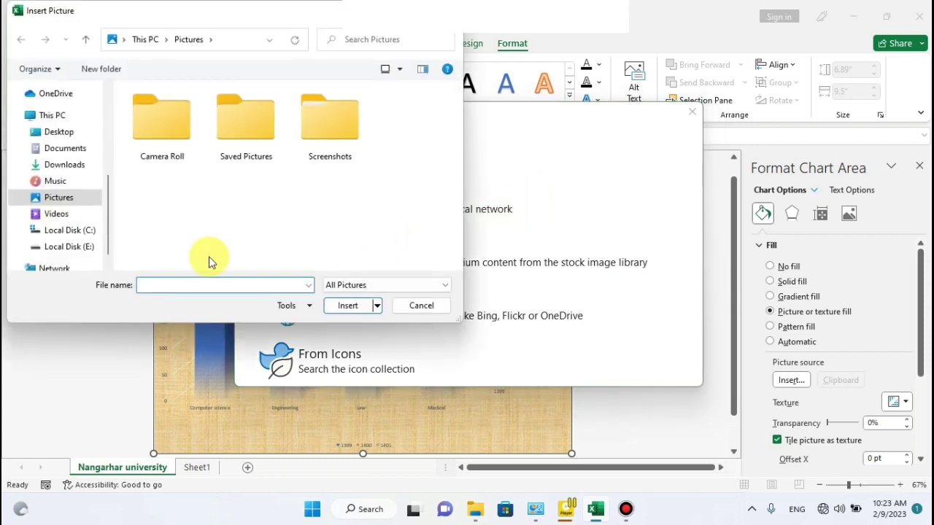
left_click(57, 132)
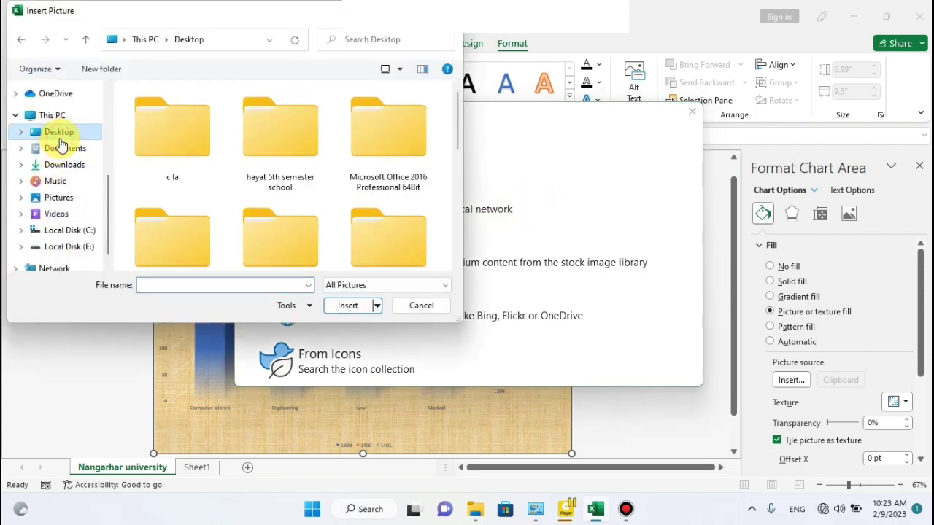
left_click_drag(454, 140, 460, 219)
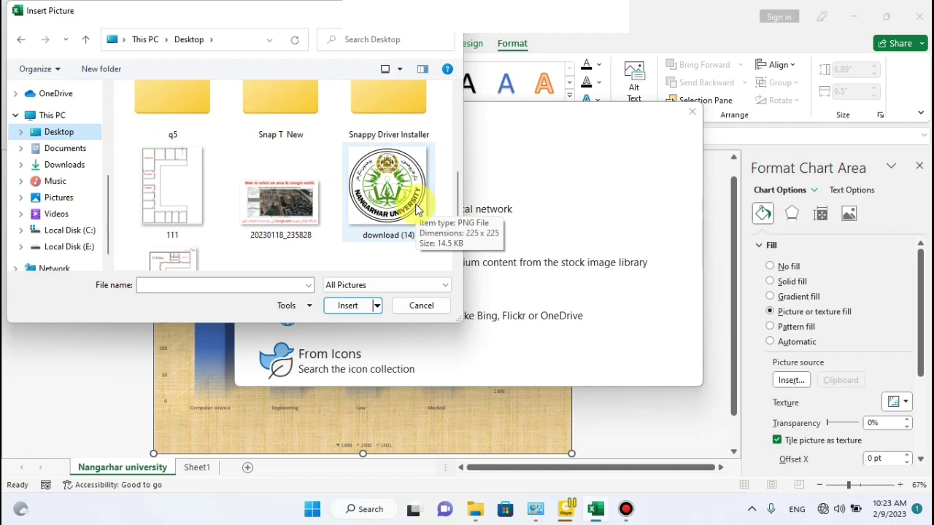
left_click(354, 305)
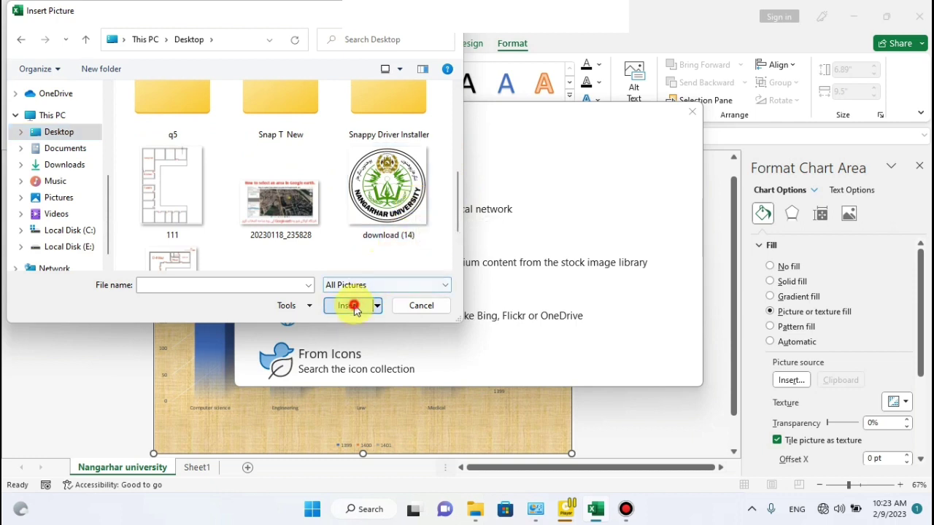
left_click(376, 212)
left_click(351, 306)
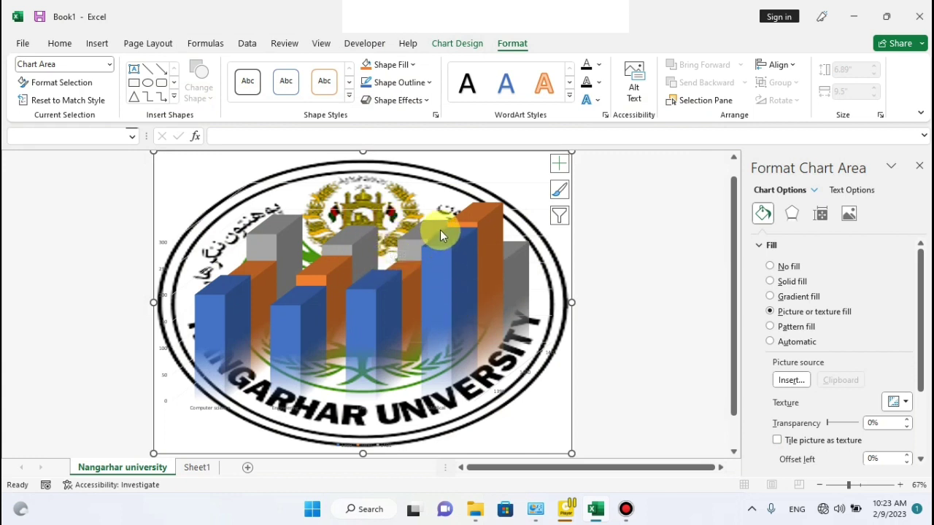
- Give the chart area a pattern fill, choosing the last pattern in the seventh row
left_click(771, 328)
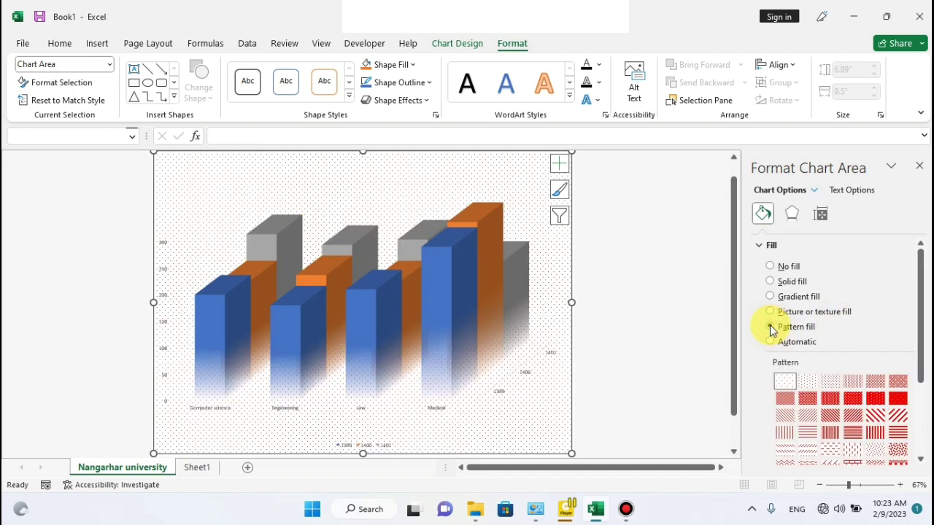
left_click(834, 415)
scroll(920, 379, "down", 3)
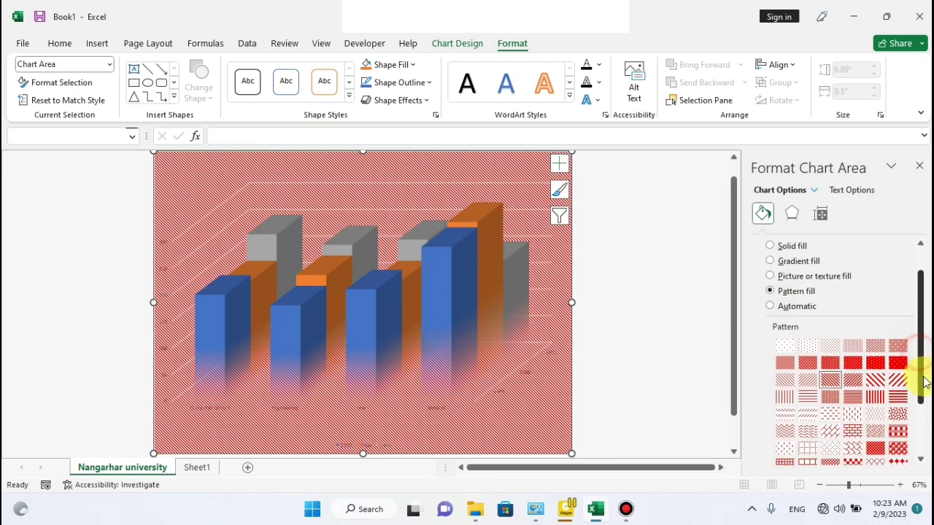
left_click(899, 375)
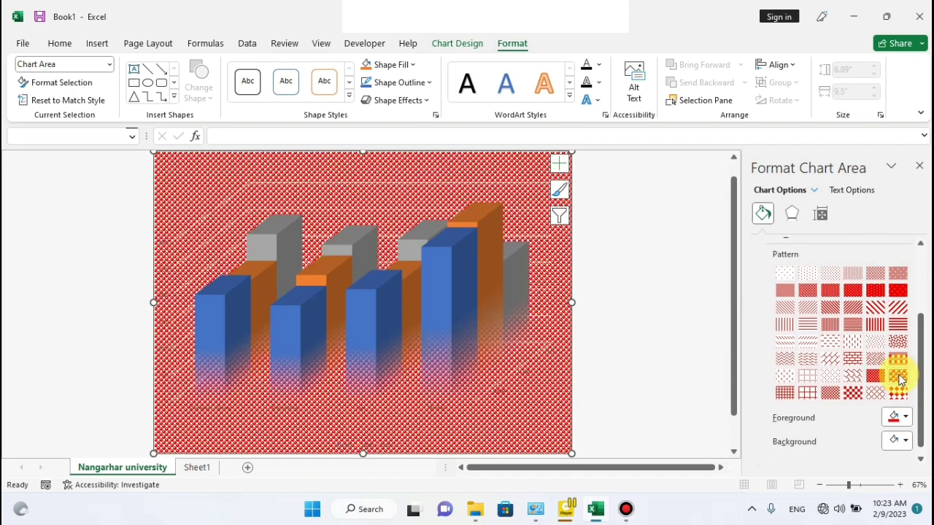
- Try dark orange as the fill pattern's foreground colour, and settle on standard yellow
left_click(904, 421)
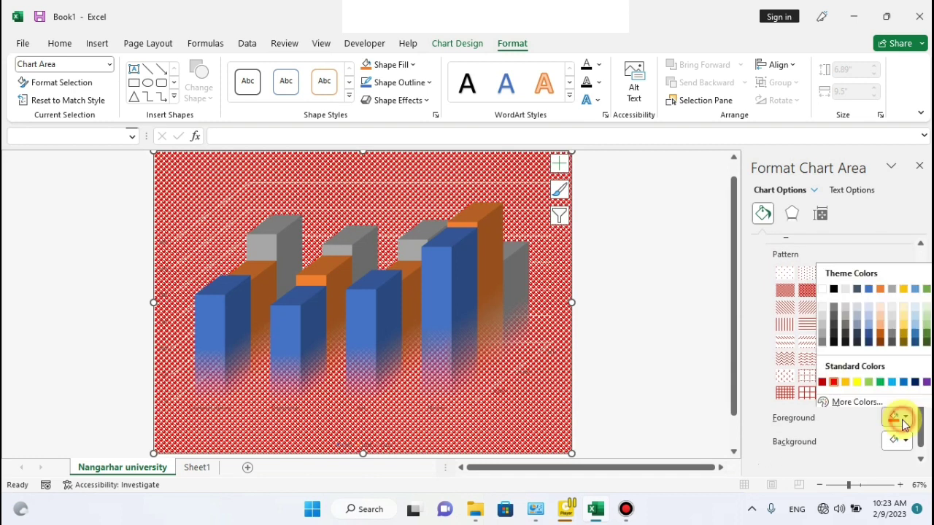
left_click(879, 335)
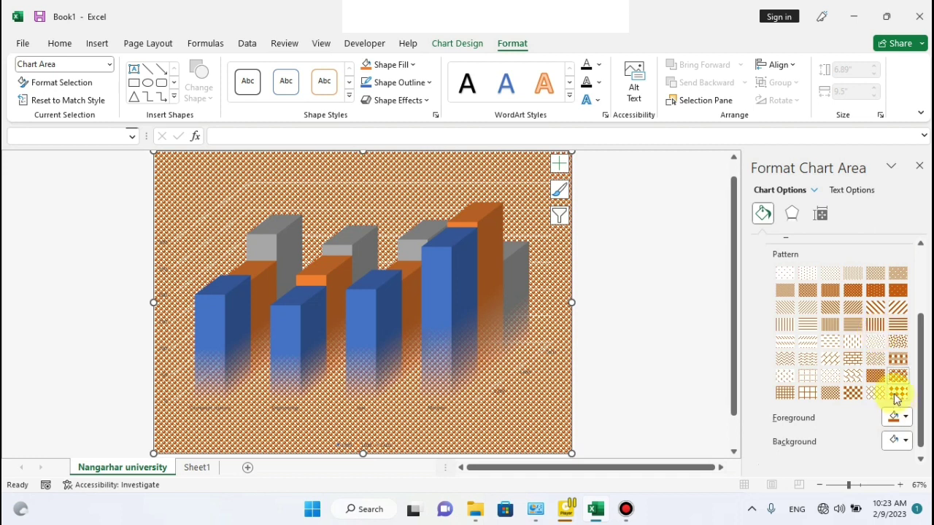
left_click(903, 418)
left_click(858, 380)
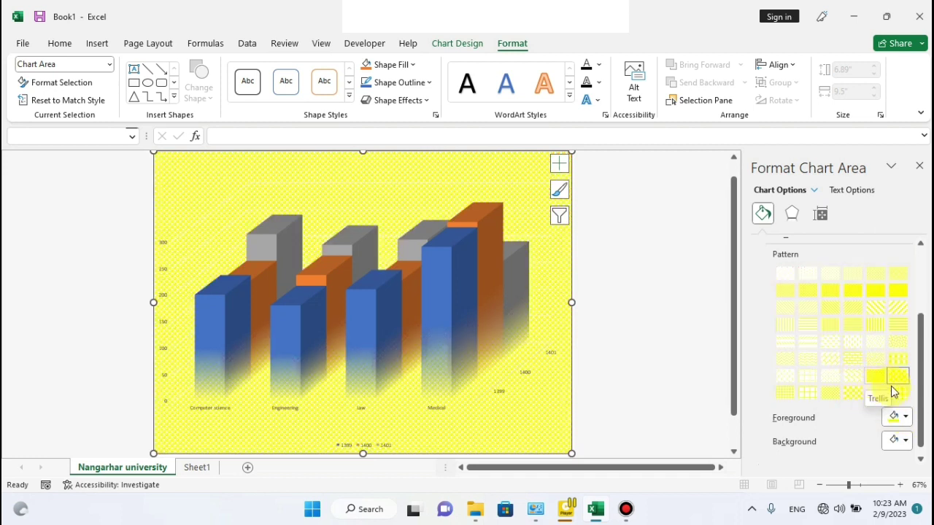
- Try the Automatic fill on the chart area, and return to the gradient fill
left_click_drag(919, 396, 918, 309)
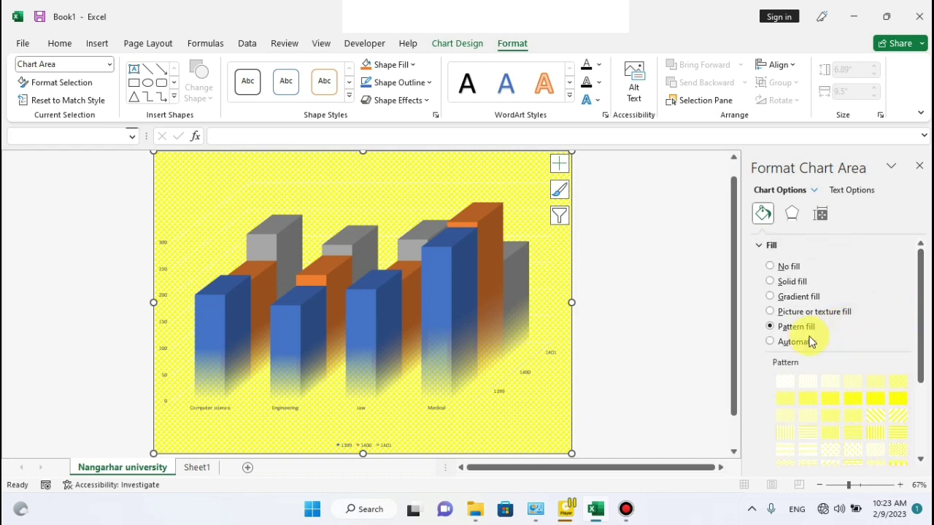
left_click(794, 343)
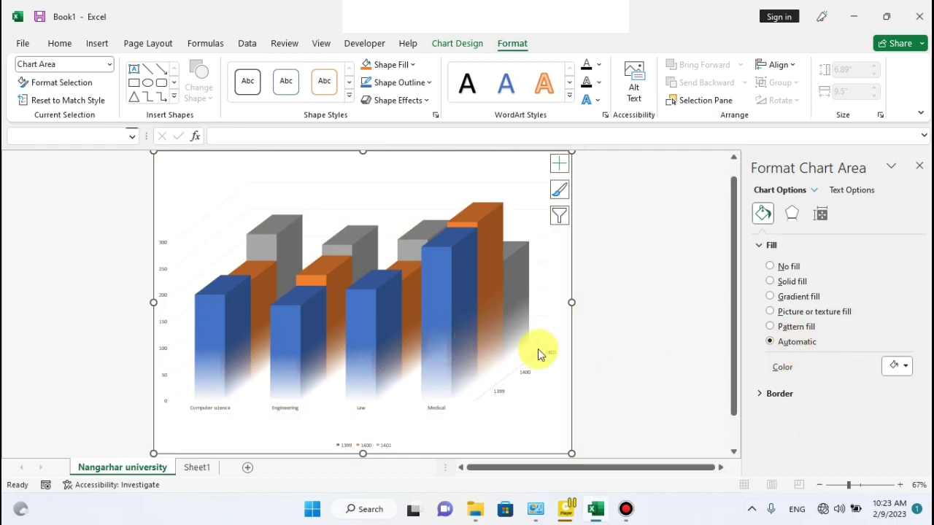
left_click(784, 299)
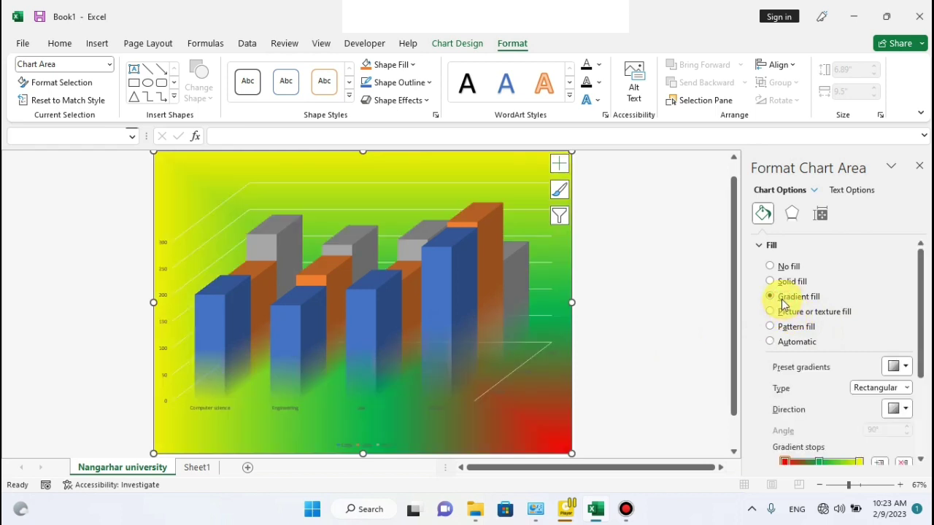
left_click(918, 169)
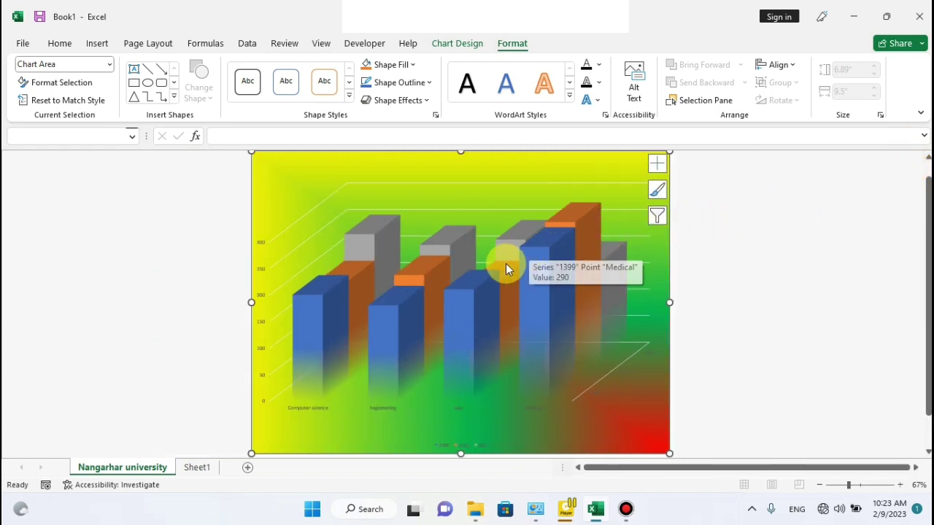
mouse_move(500, 269)
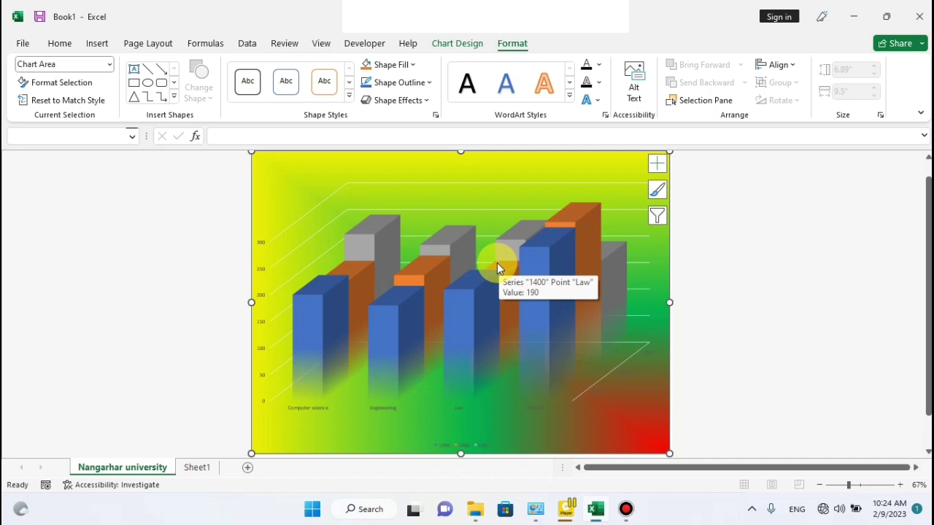
mouse_move(462, 275)
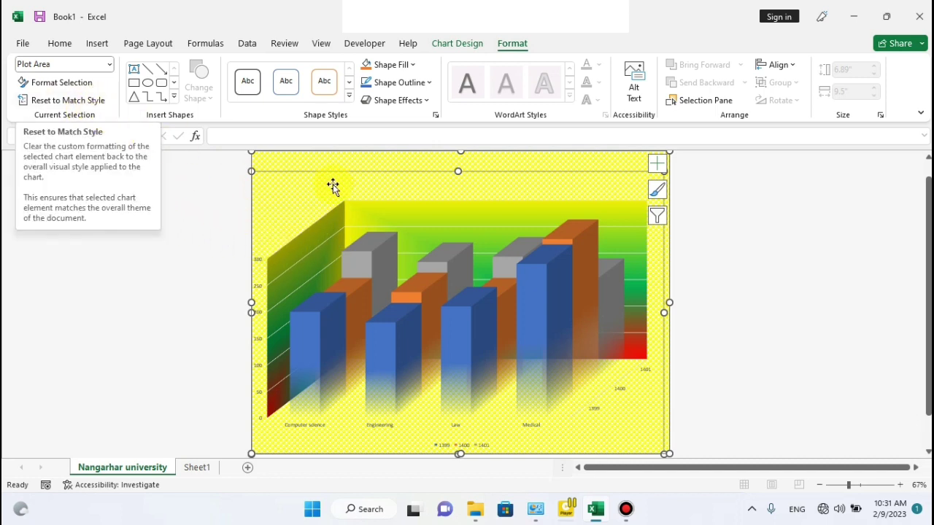
- Draw a rectangle about 1.17" wide and 0.81" high in the chart's upper-left corner, and delete it
left_click(139, 87)
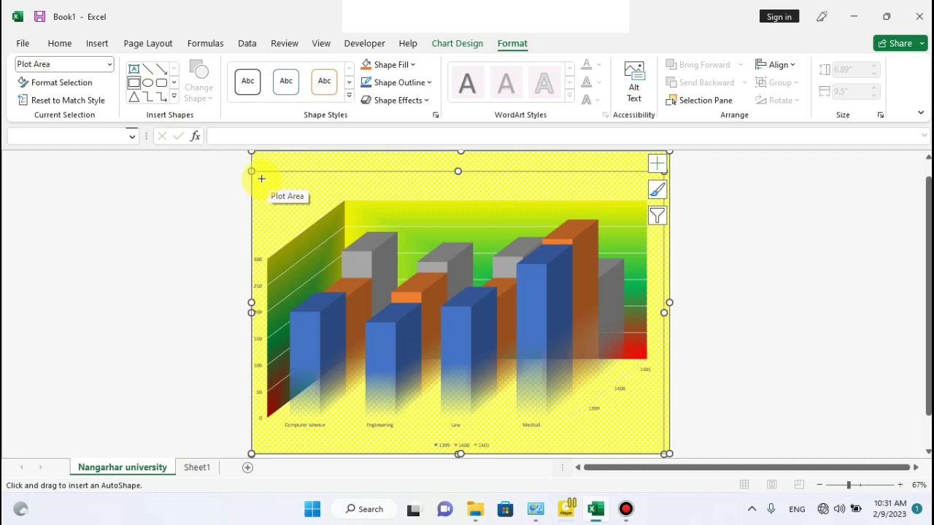
left_click_drag(262, 179, 266, 205)
left_click_drag(264, 234, 272, 191)
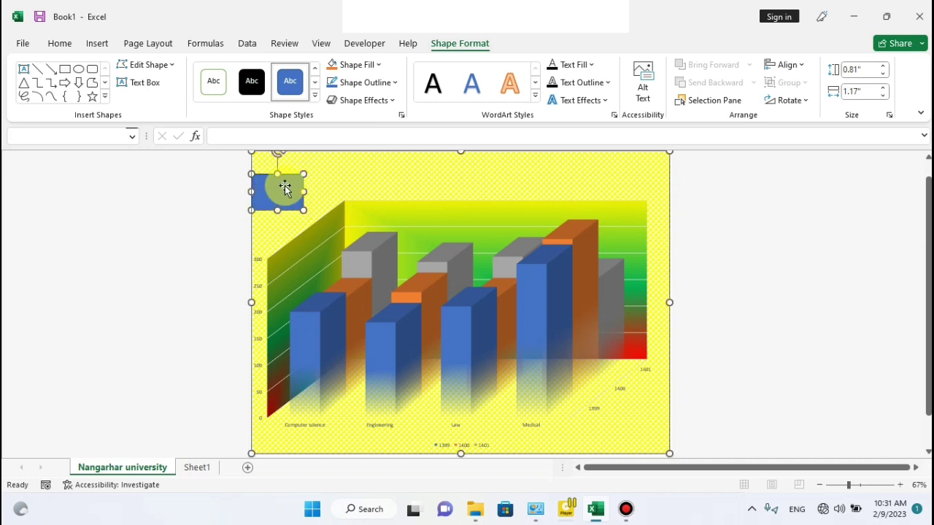
key("Delete")
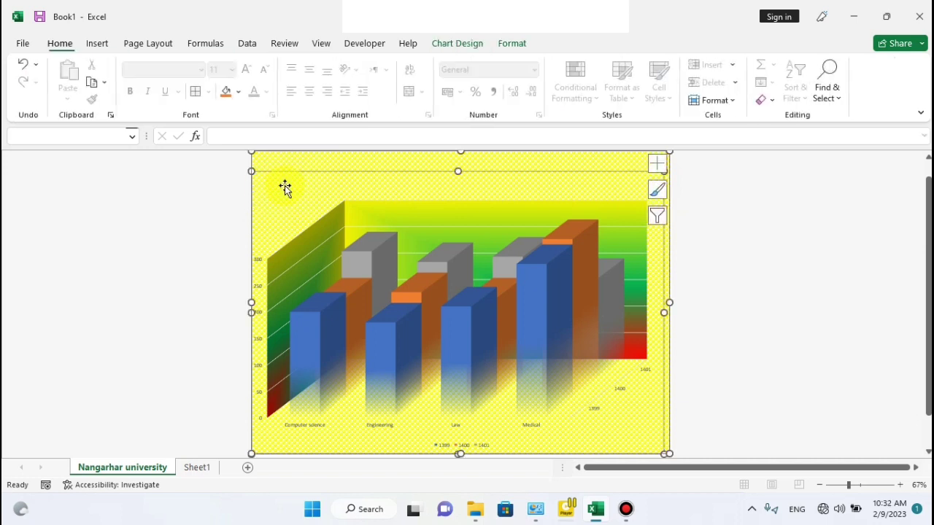
- Apply the light green theme style from the fourth row to the 1399 series, and change its fill to dark gold
left_click(501, 48)
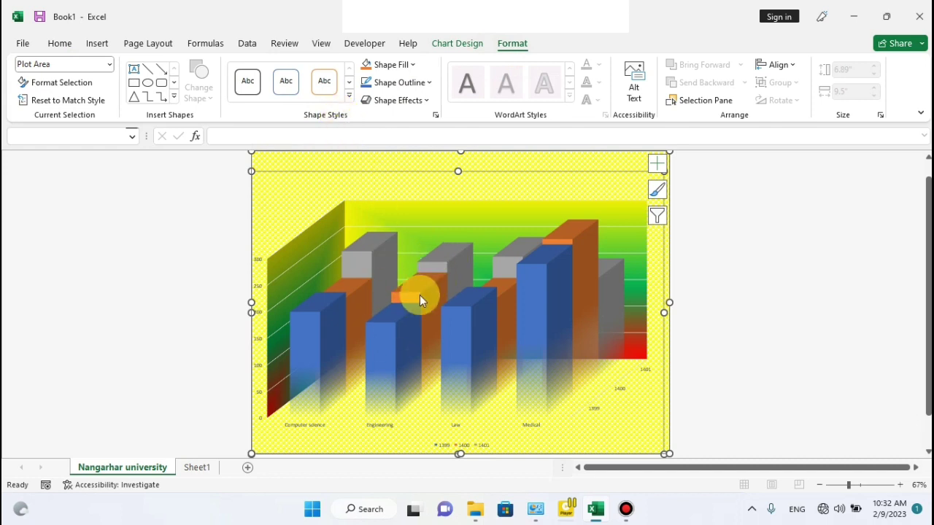
left_click(392, 330)
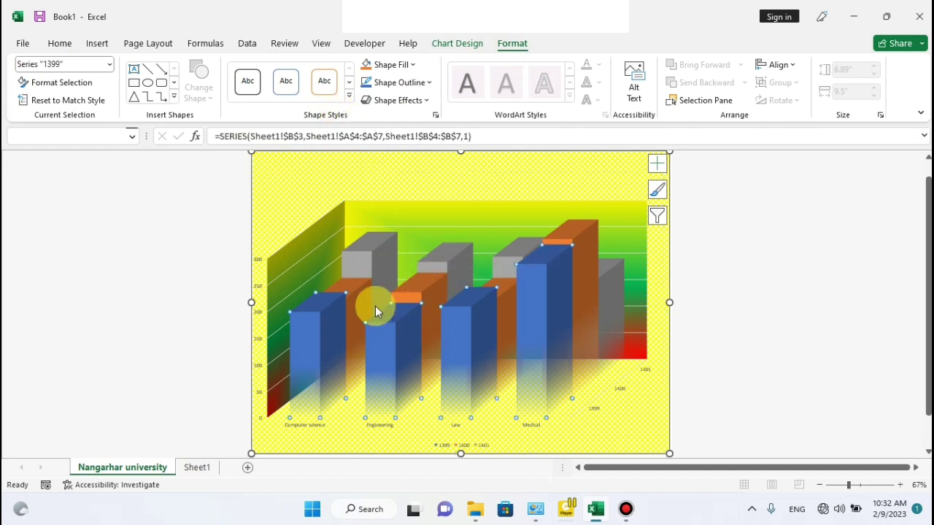
left_click(348, 97)
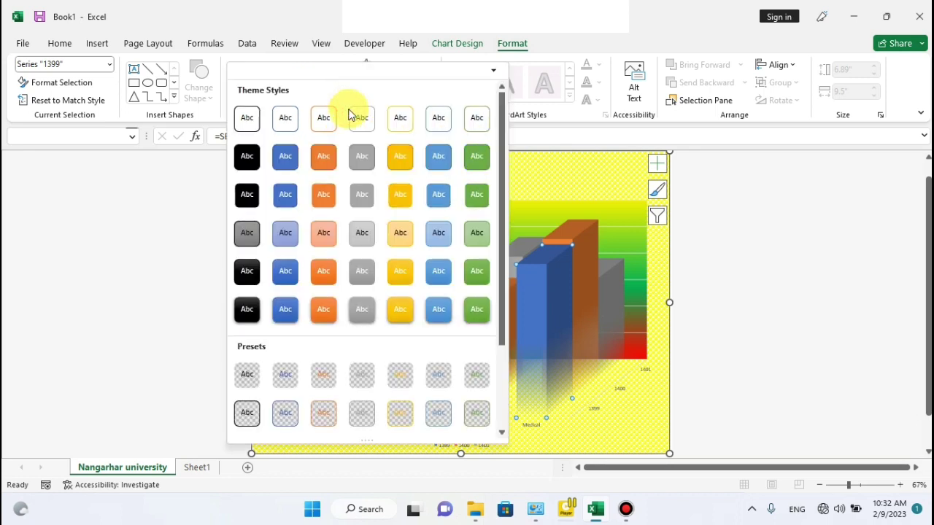
left_click(479, 245)
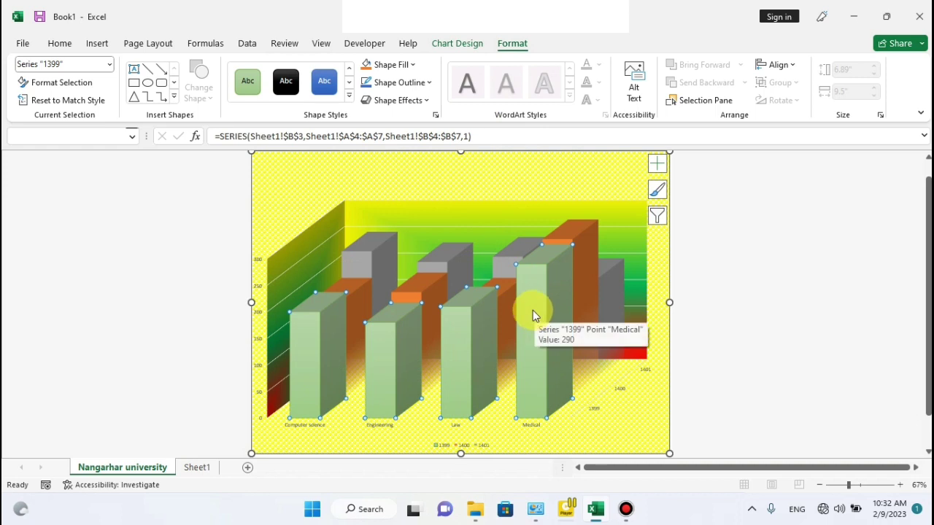
left_click(407, 65)
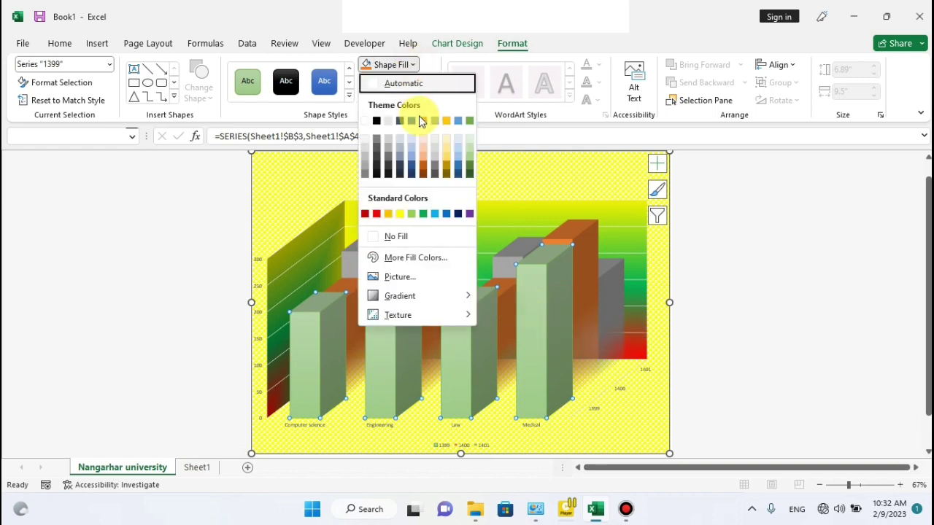
left_click(447, 173)
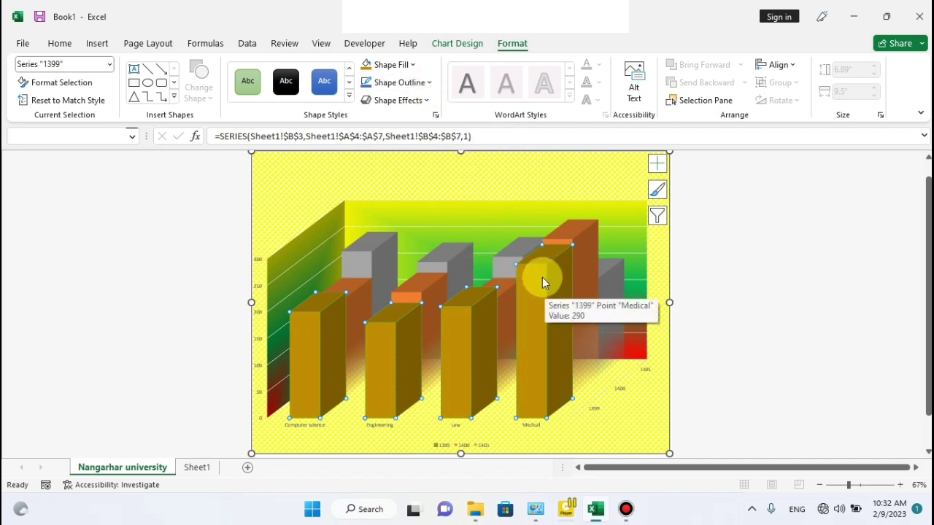
- Outline the 1399 series in the darker blue theme colour, trying a weight of 1 pt before settling on 4½ pt
left_click(427, 82)
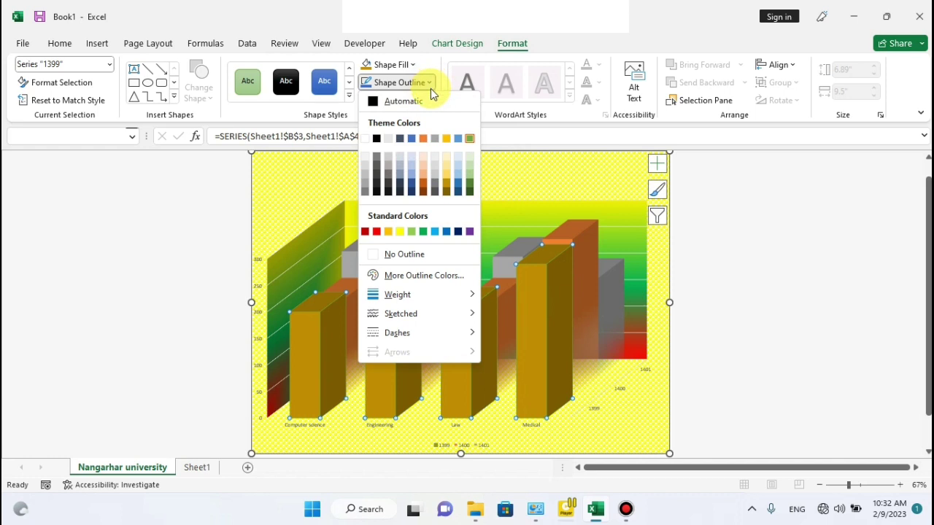
left_click(458, 188)
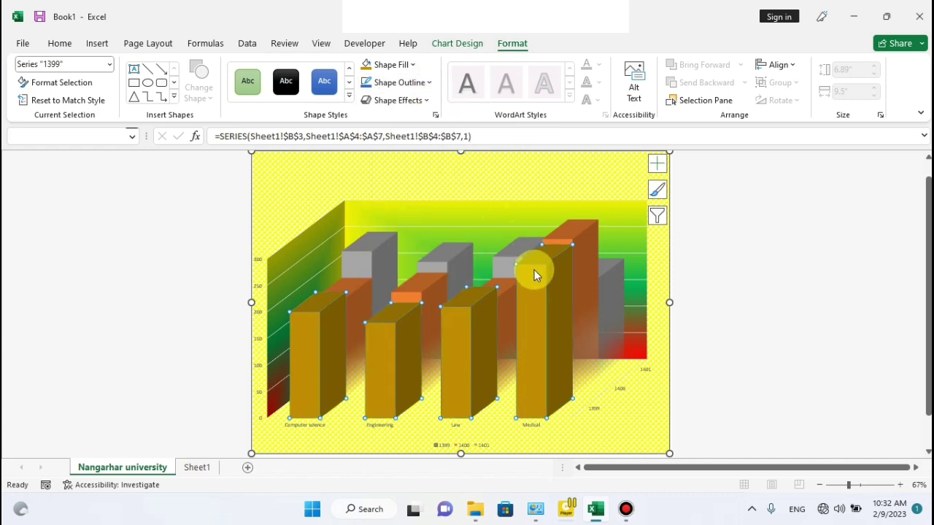
left_click(430, 86)
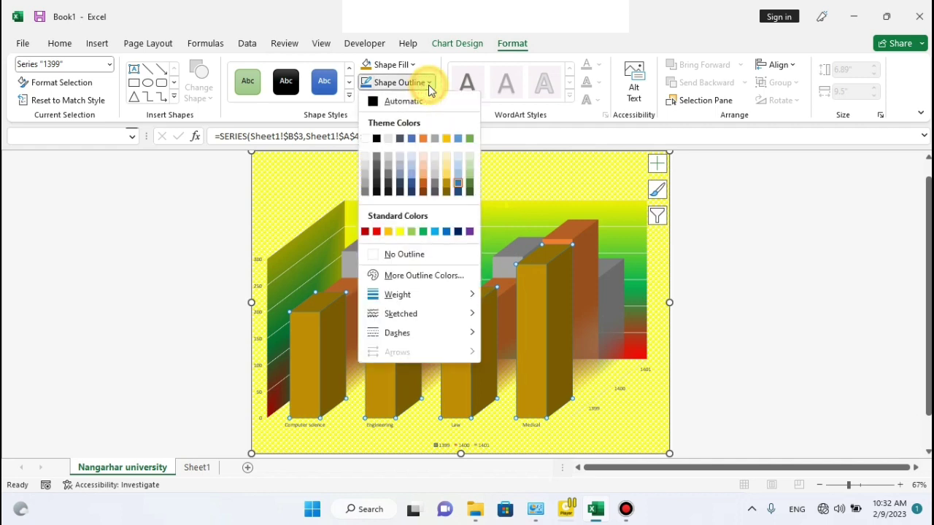
mouse_move(442, 294)
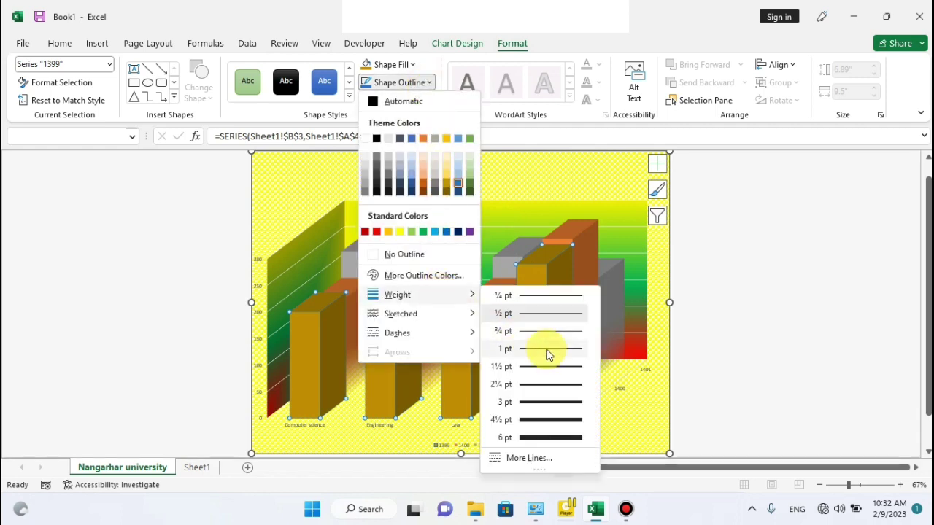
left_click(538, 348)
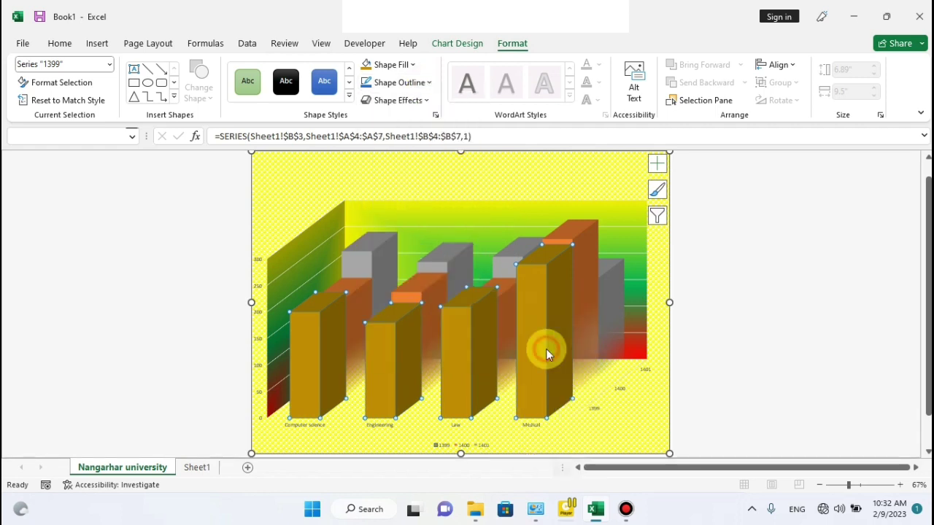
left_click(429, 83)
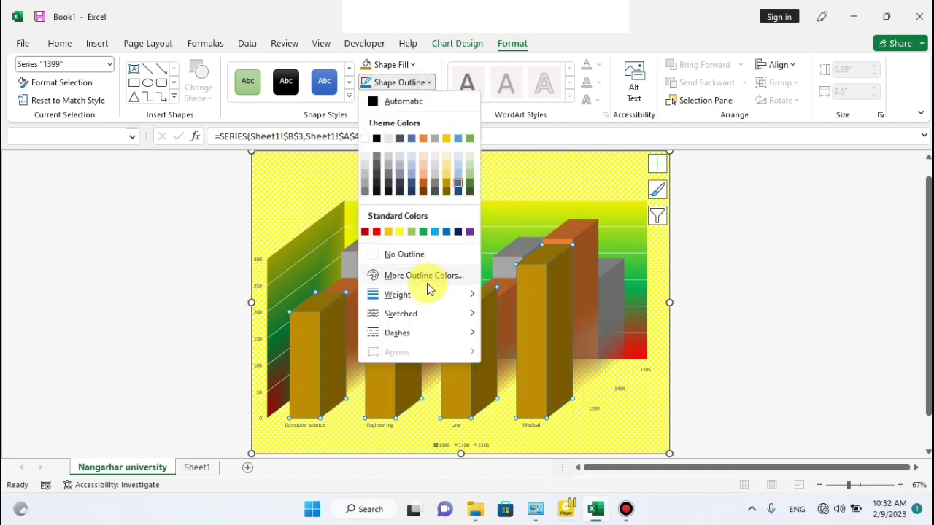
mouse_move(423, 296)
left_click(549, 422)
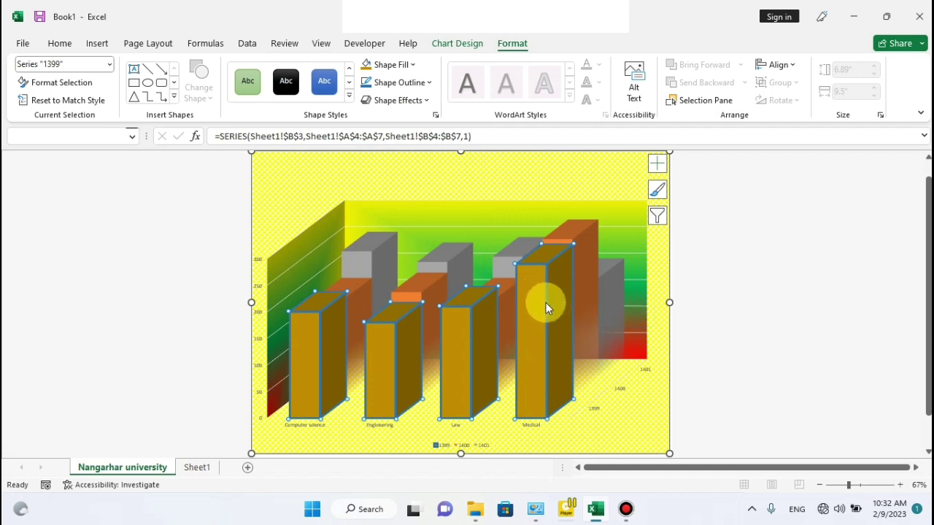
- Apply the first Parallel 3-D rotation effect to the 1399 series, after examining the preset shape effects, and deselect the chart
left_click(427, 103)
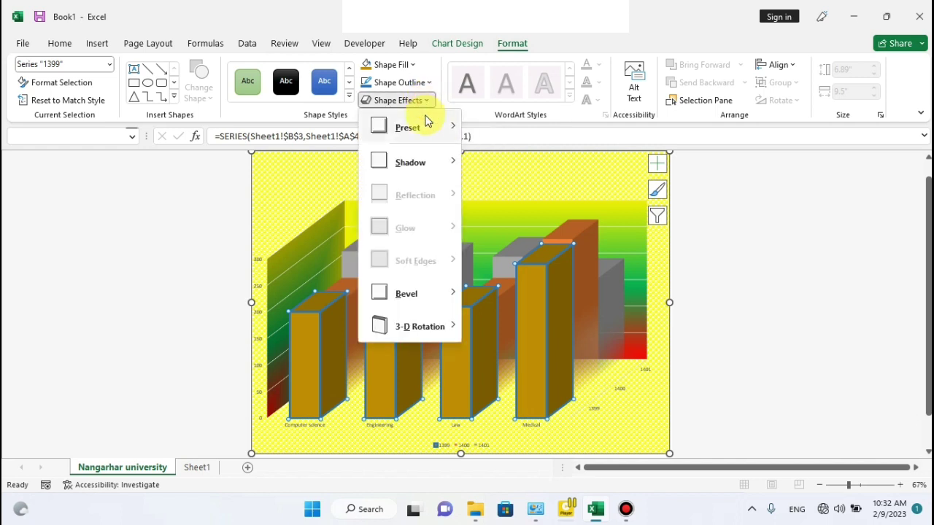
mouse_move(426, 129)
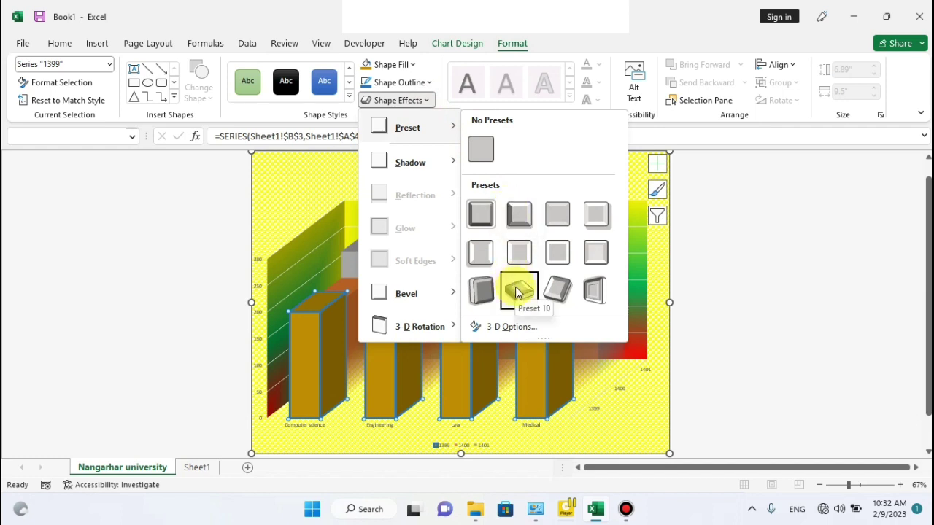
mouse_move(434, 329)
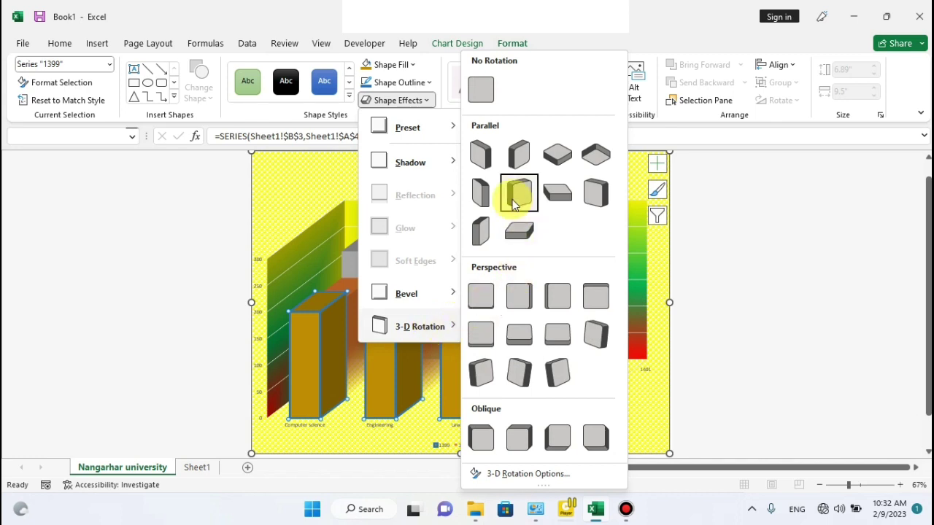
left_click(484, 156)
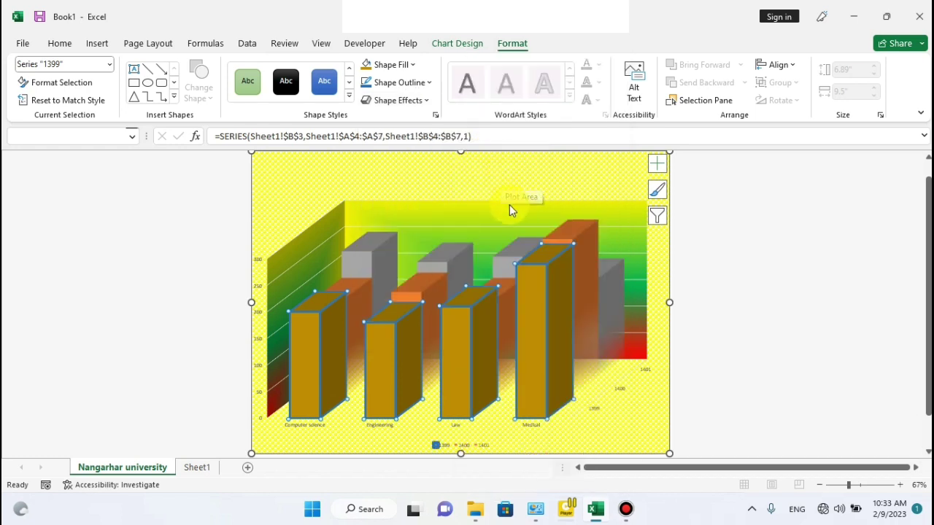
left_click(715, 207)
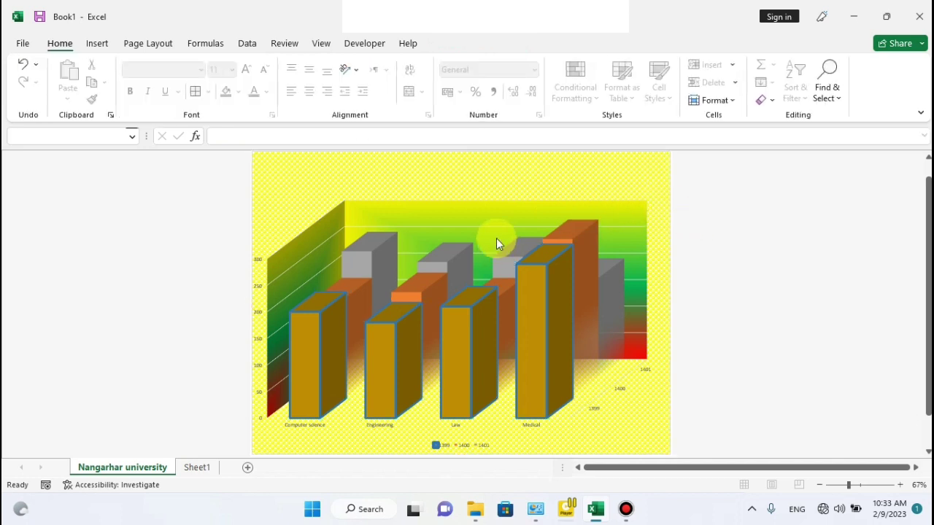
- Examine the WordArt styles and the text fill options available for the chart legend, without applying any
left_click(528, 188)
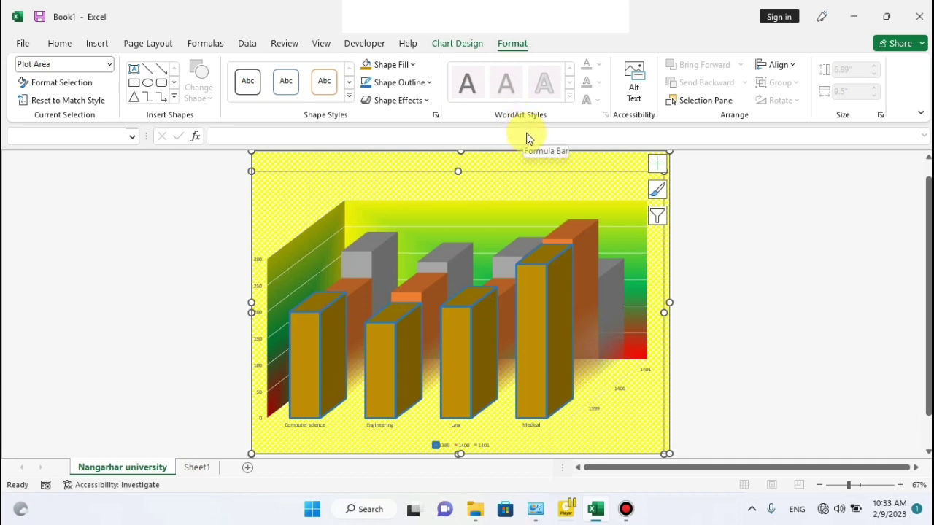
left_click(899, 485)
left_click(899, 486)
left_click(900, 486)
left_click_drag(928, 310, 928, 383)
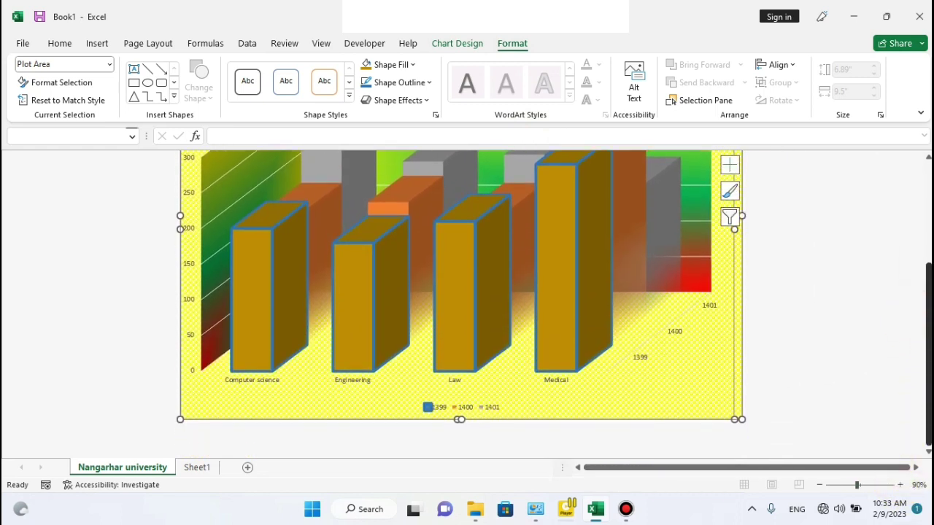
left_click(492, 408)
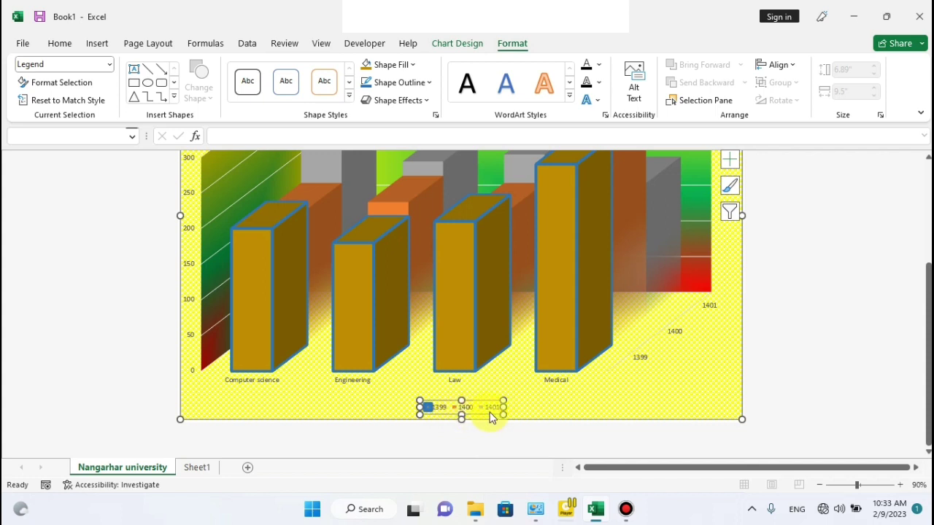
left_click(569, 95)
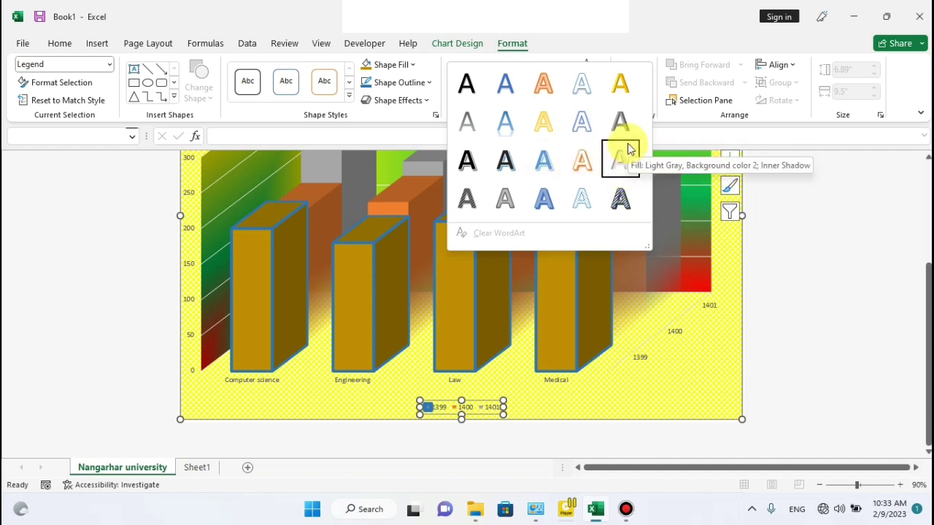
left_click(763, 186)
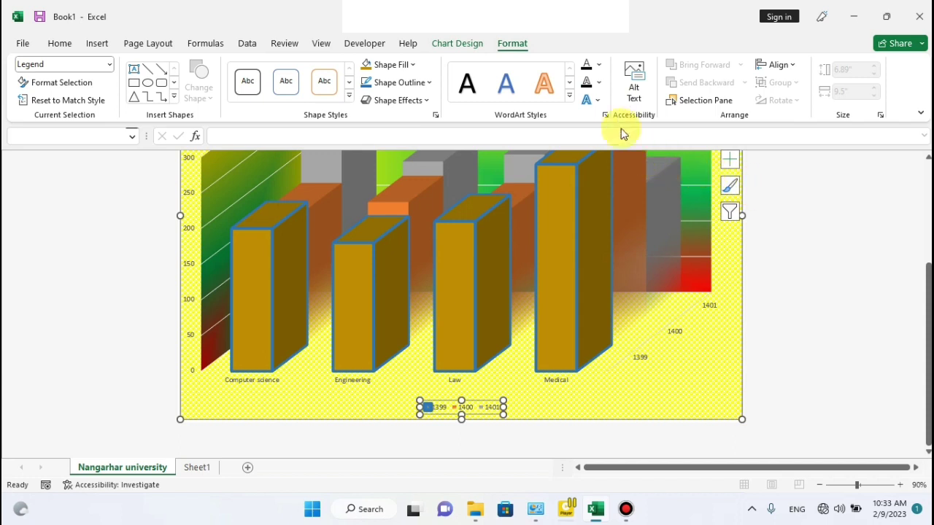
left_click(602, 67)
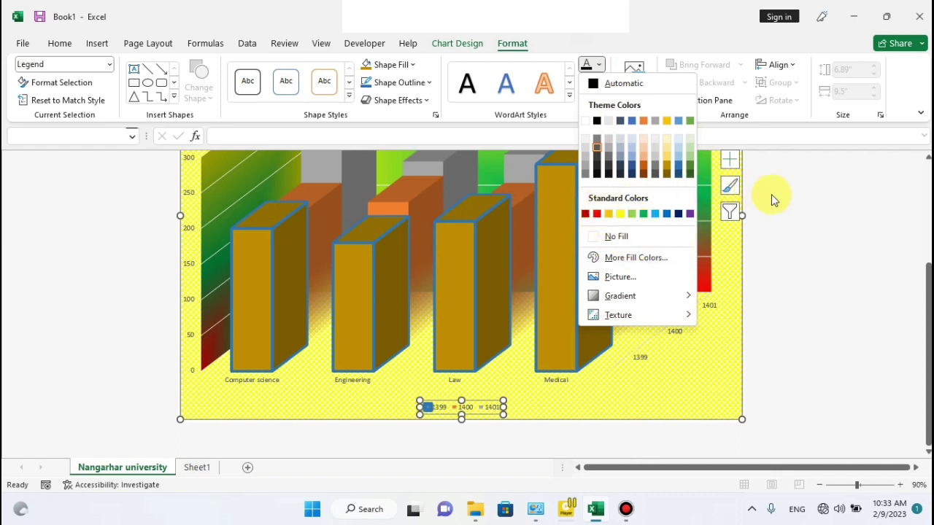
left_click(802, 202)
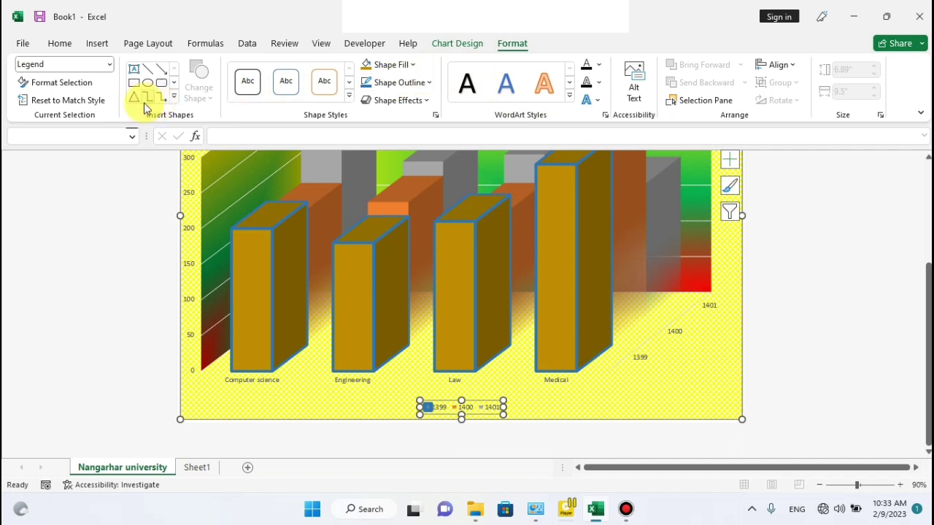
- Return to the Sheet1 worksheet holding the Nangarhar University table, with the insert commands at hand
left_click(95, 47)
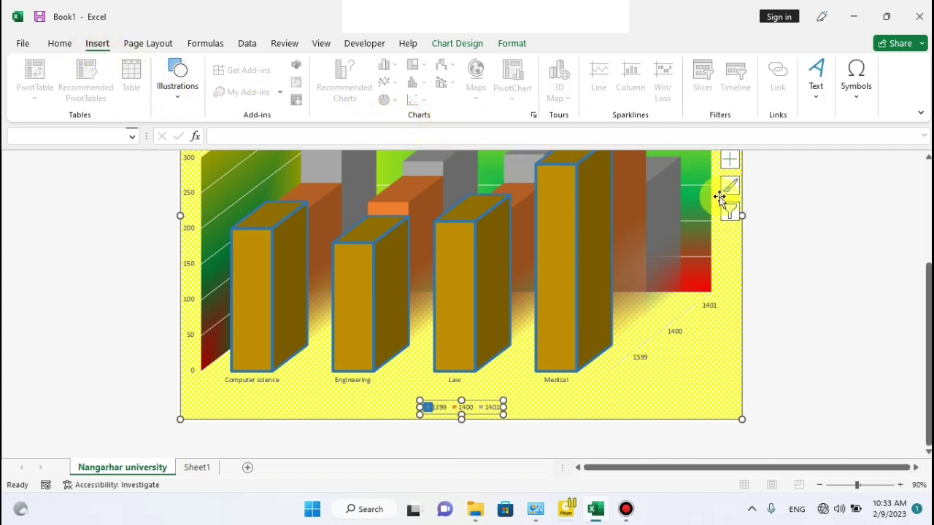
left_click(197, 467)
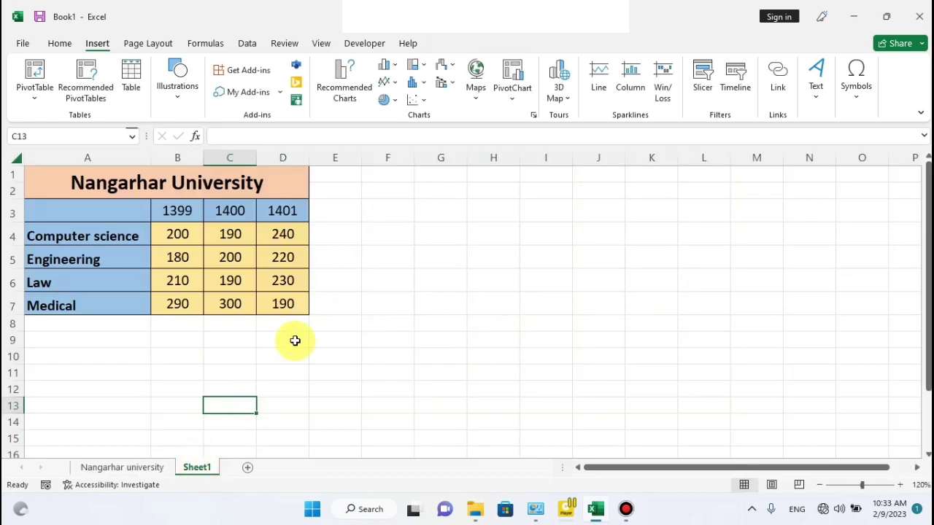